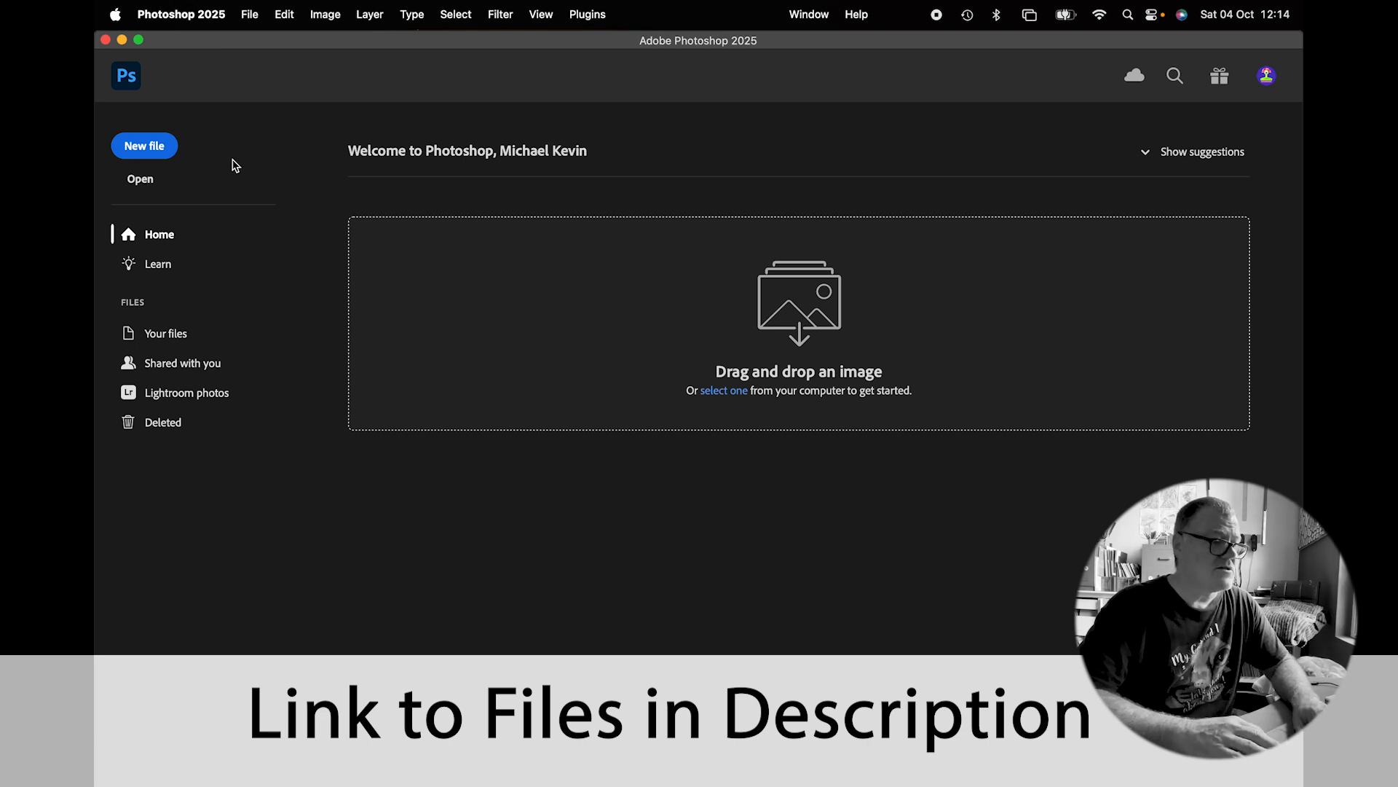
Create a new web document of 1920 x 1080 pixels at 150 pixels/inch
{"action": "left_click", "coordinate": [153, 148]}
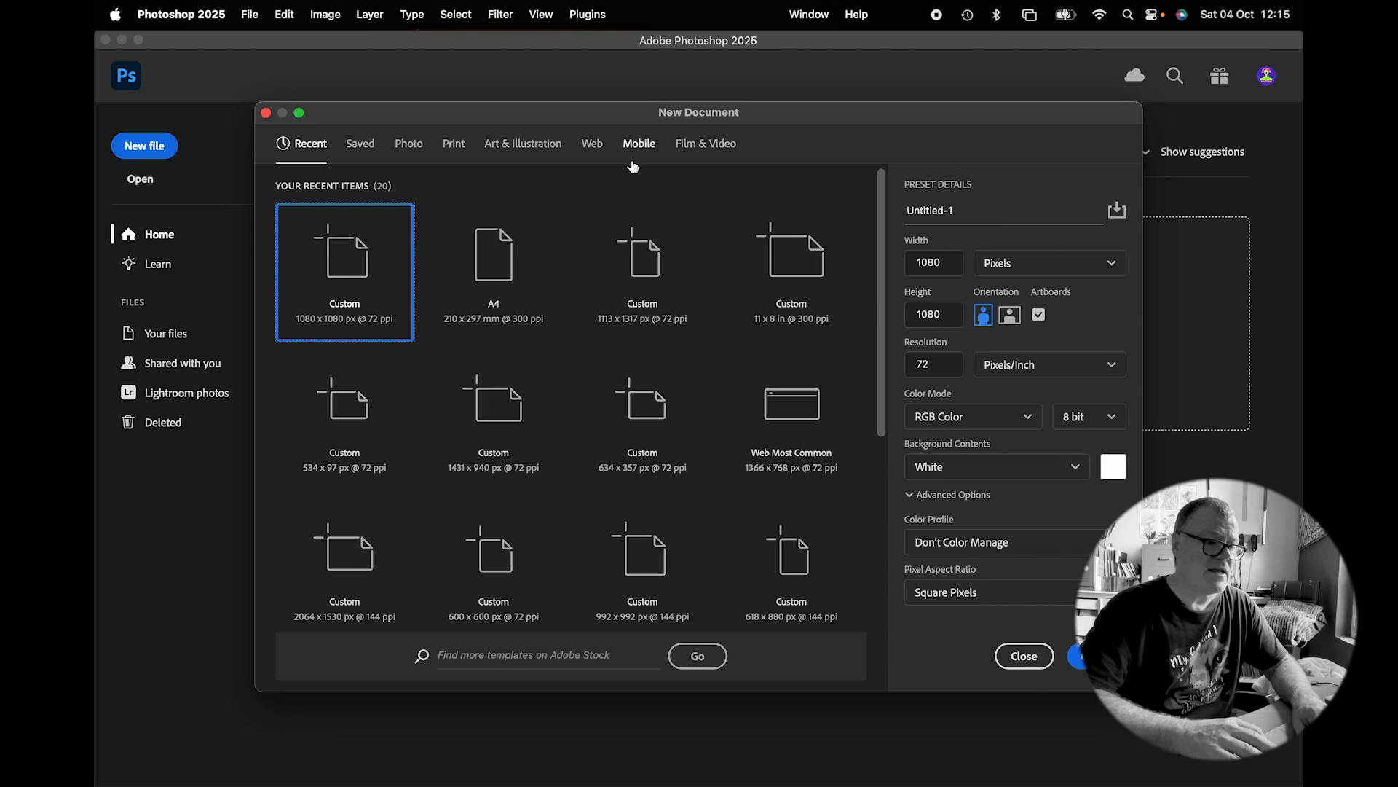
{"action": "left_click", "coordinate": [594, 146]}
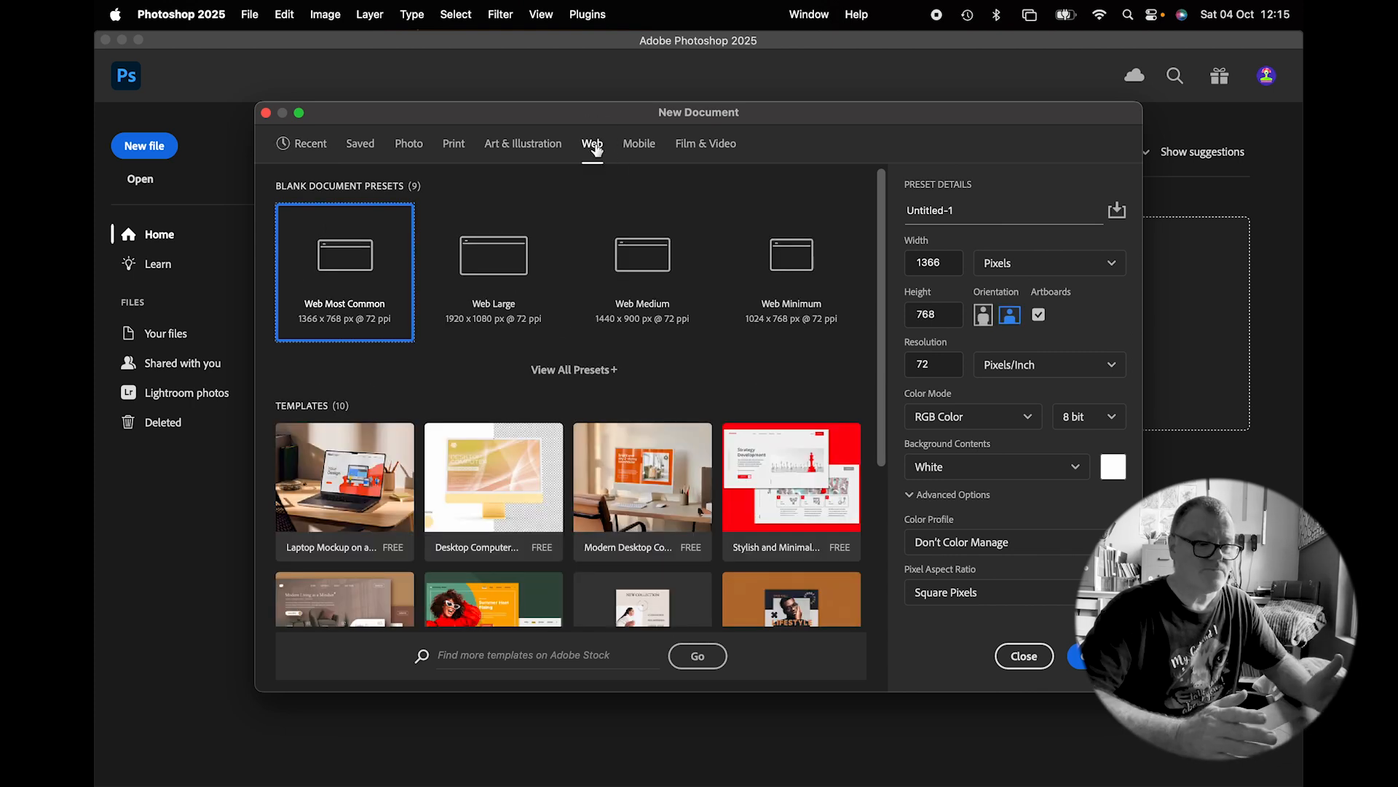
{"action": "double_click", "coordinate": [928, 262]}
{"action": "type", "text": "10"}
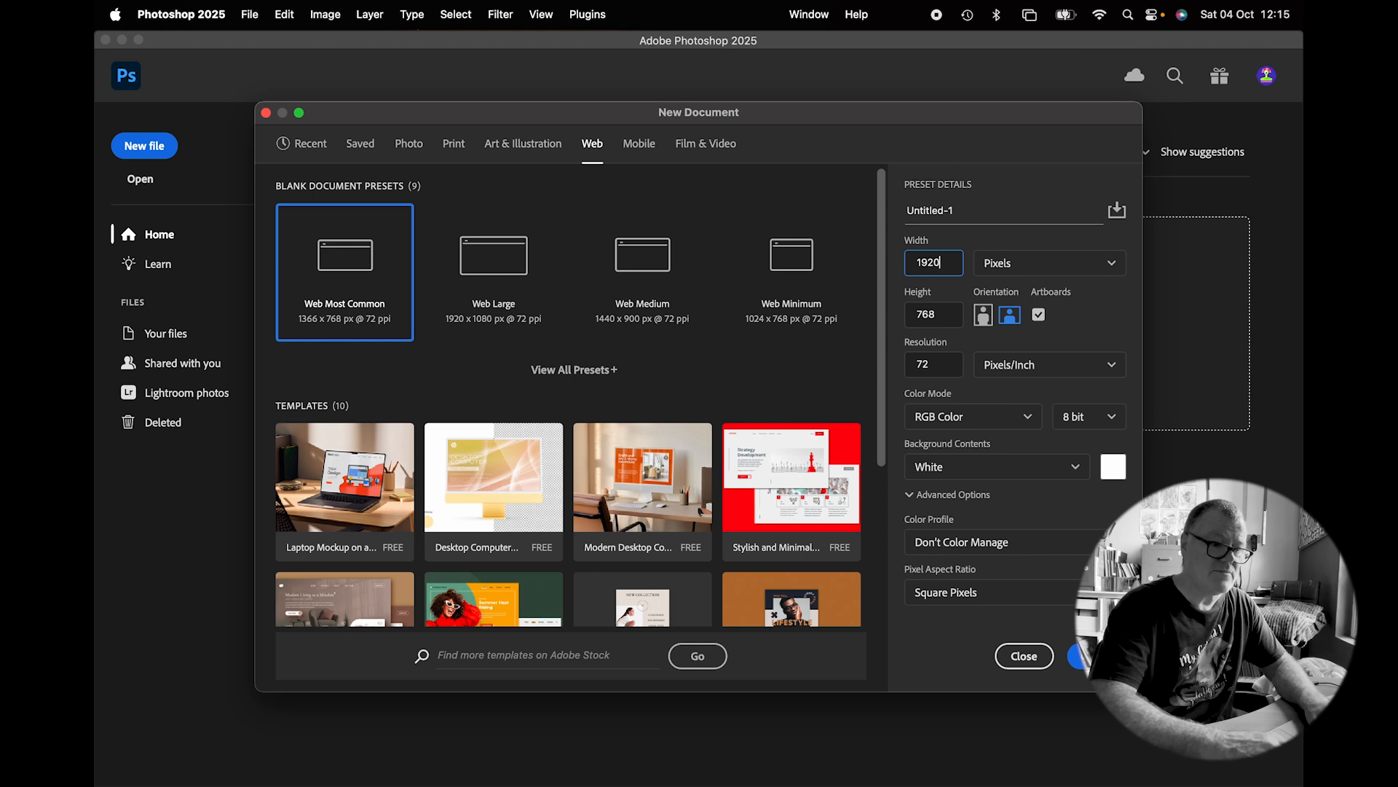
{"action": "type", "text": "20"}
{"action": "key", "text": "Tab"}
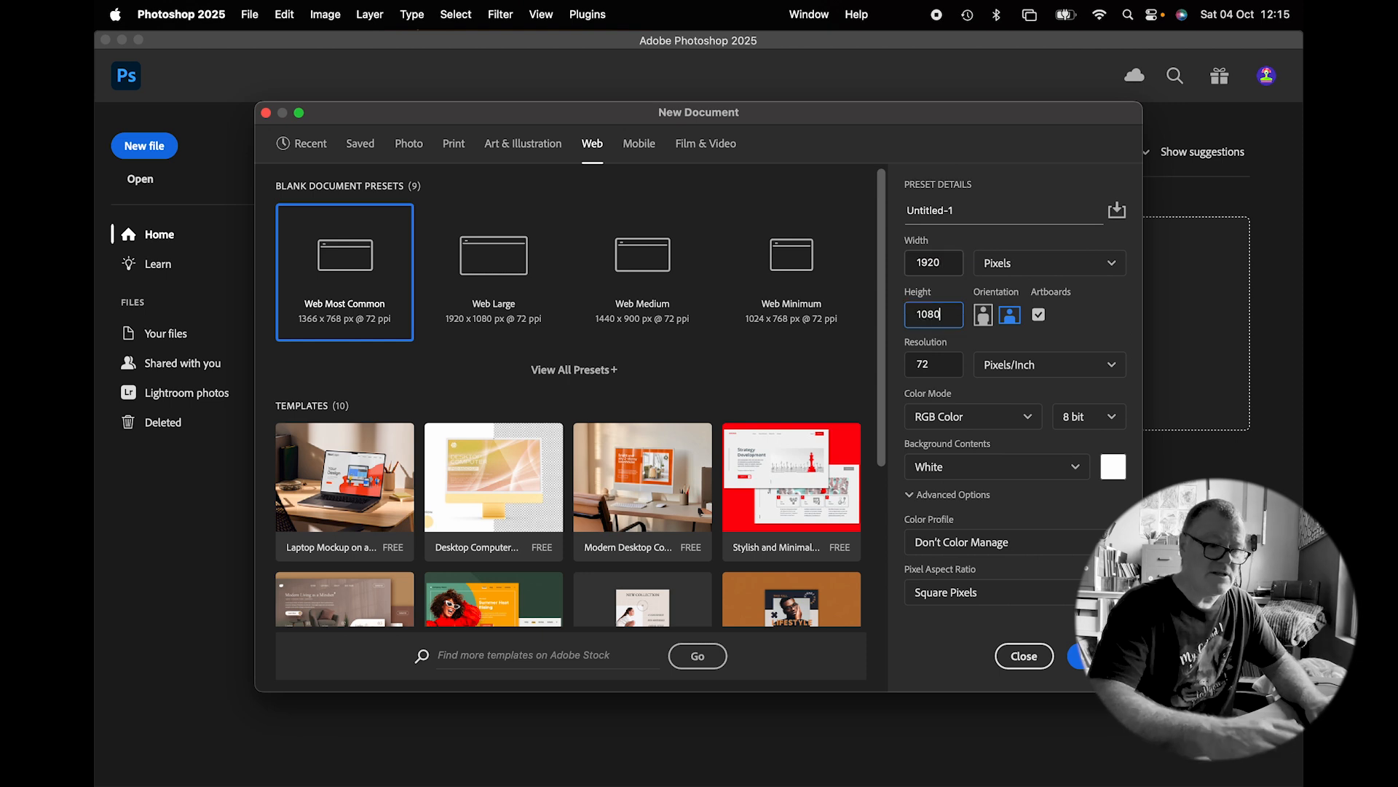
{"action": "double_click", "coordinate": [948, 363]}
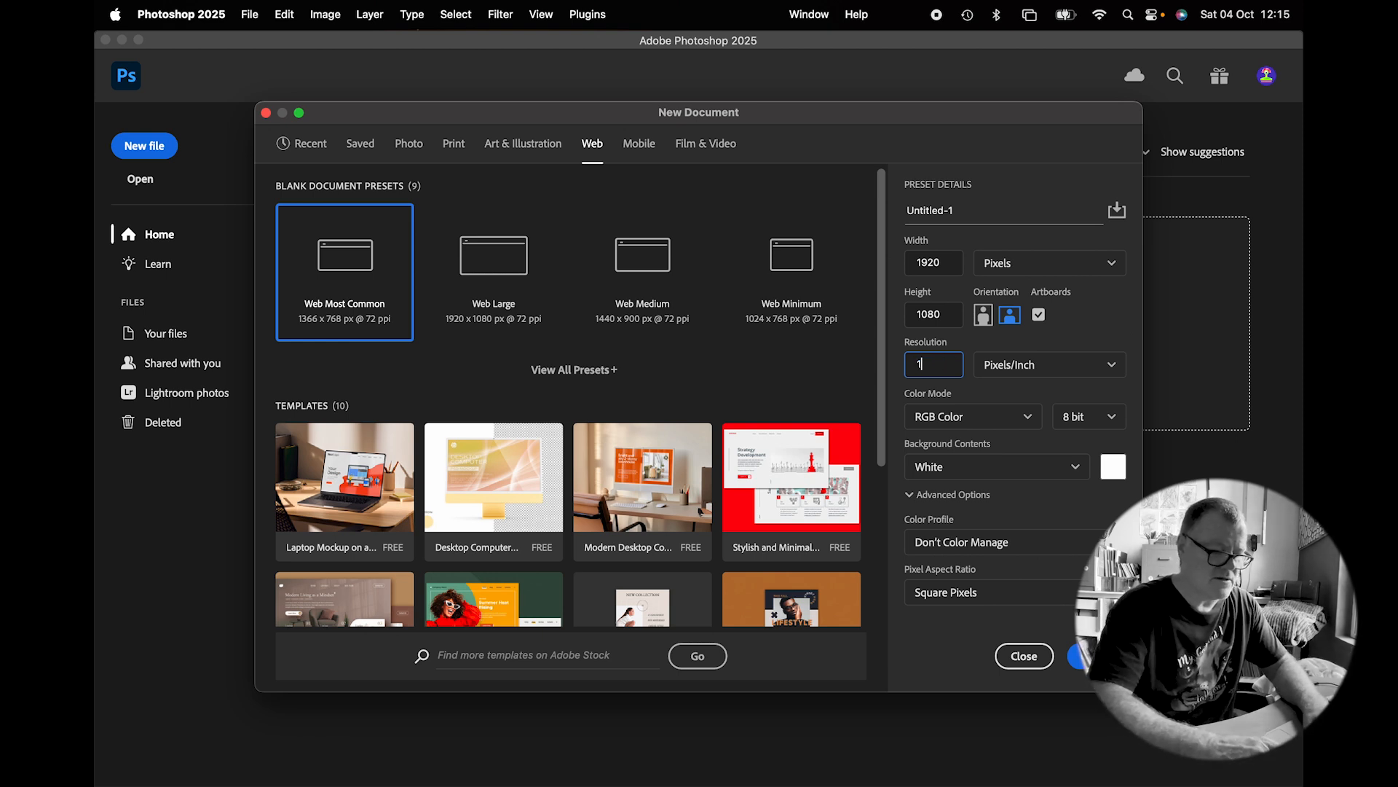
{"action": "key", "text": "Return"}
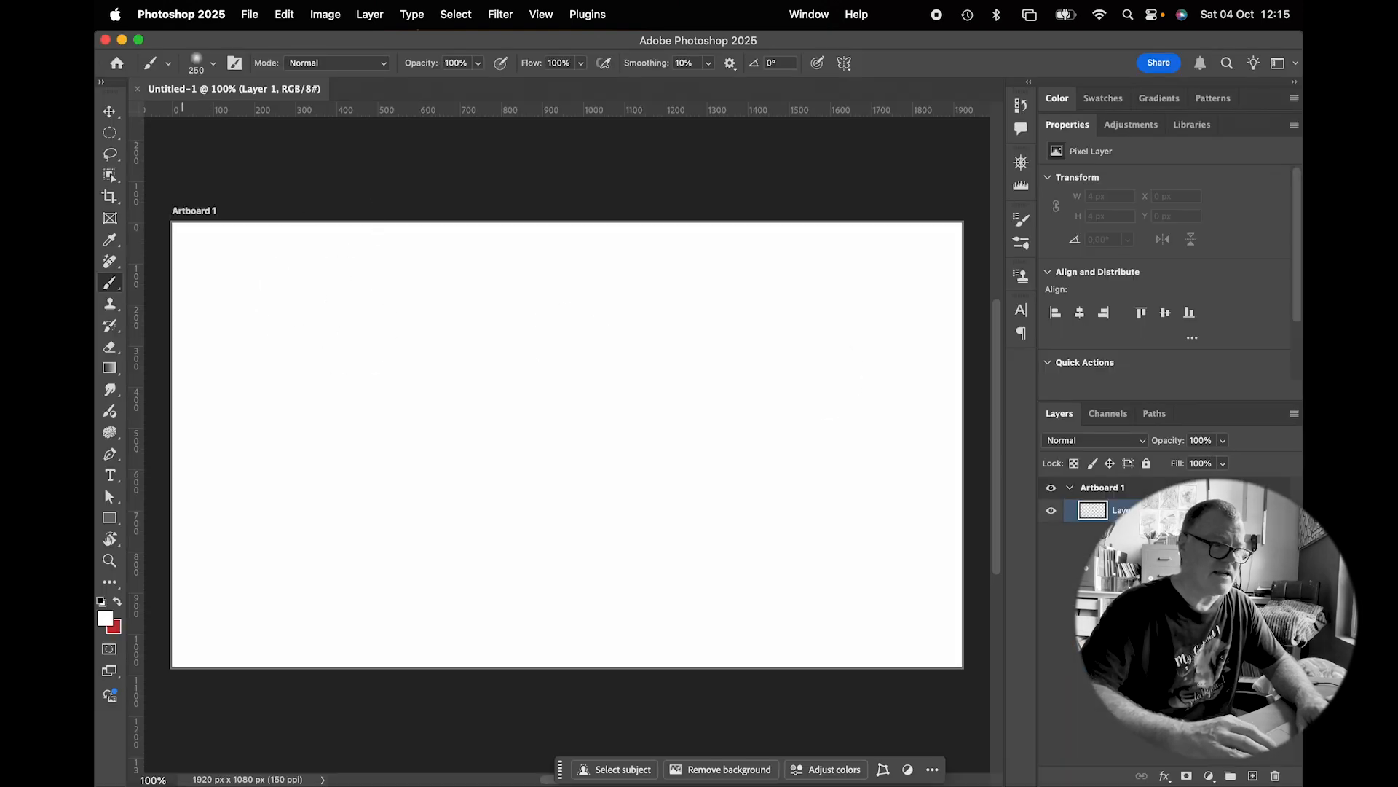
Place the alley photo ally-3839139_1920.jpg from the desktop's Layer Styles folder as an embedded image
{"action": "left_click", "coordinate": [110, 111]}
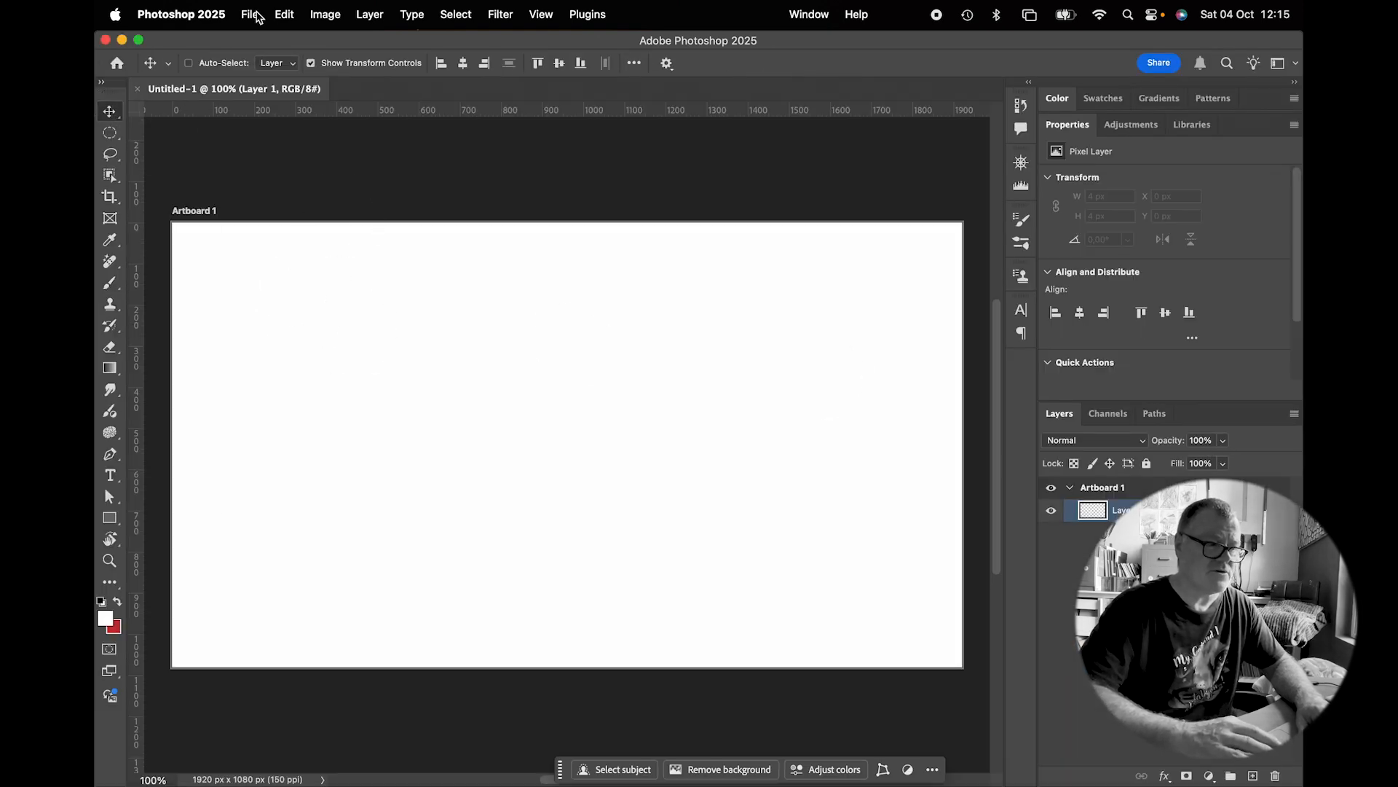
{"action": "left_click", "coordinate": [251, 15]}
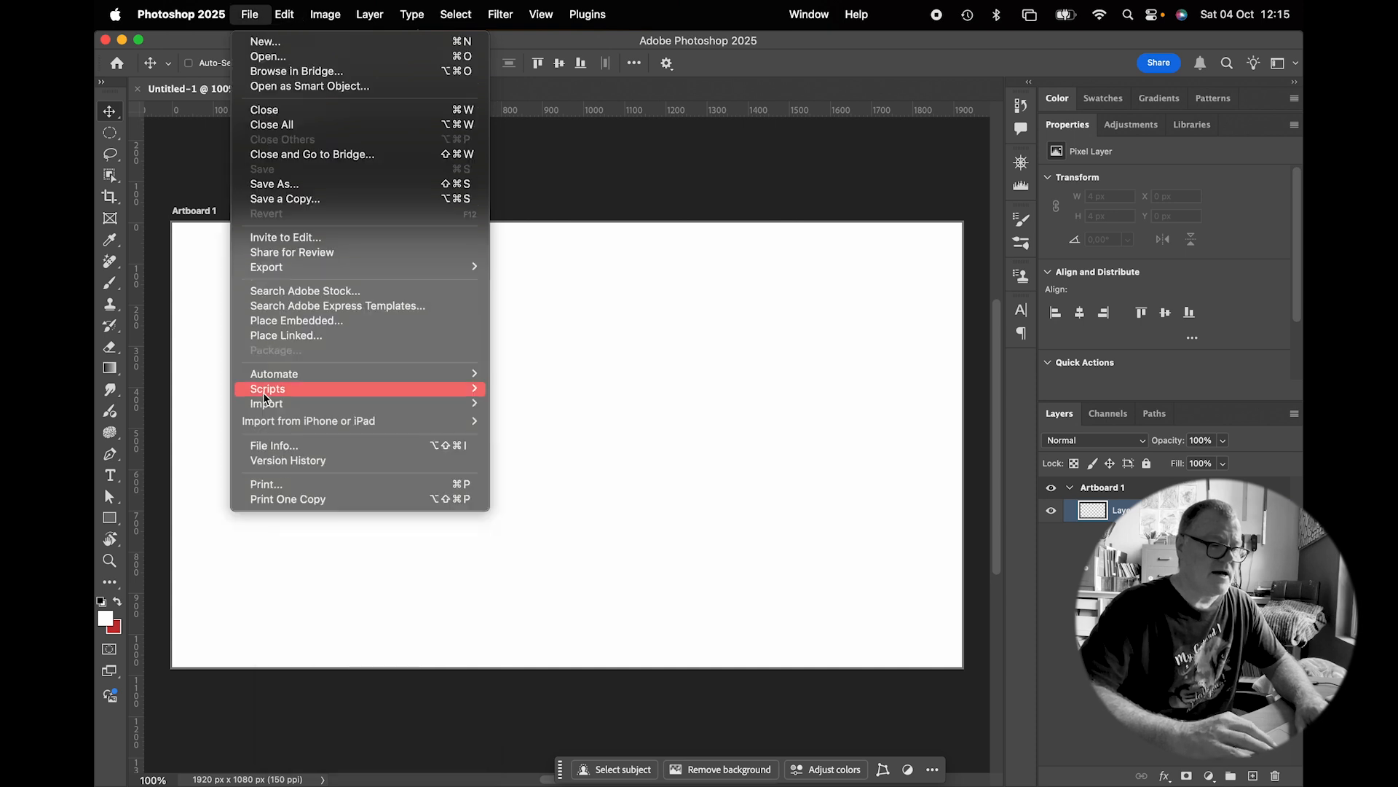
{"action": "left_click", "coordinate": [264, 320]}
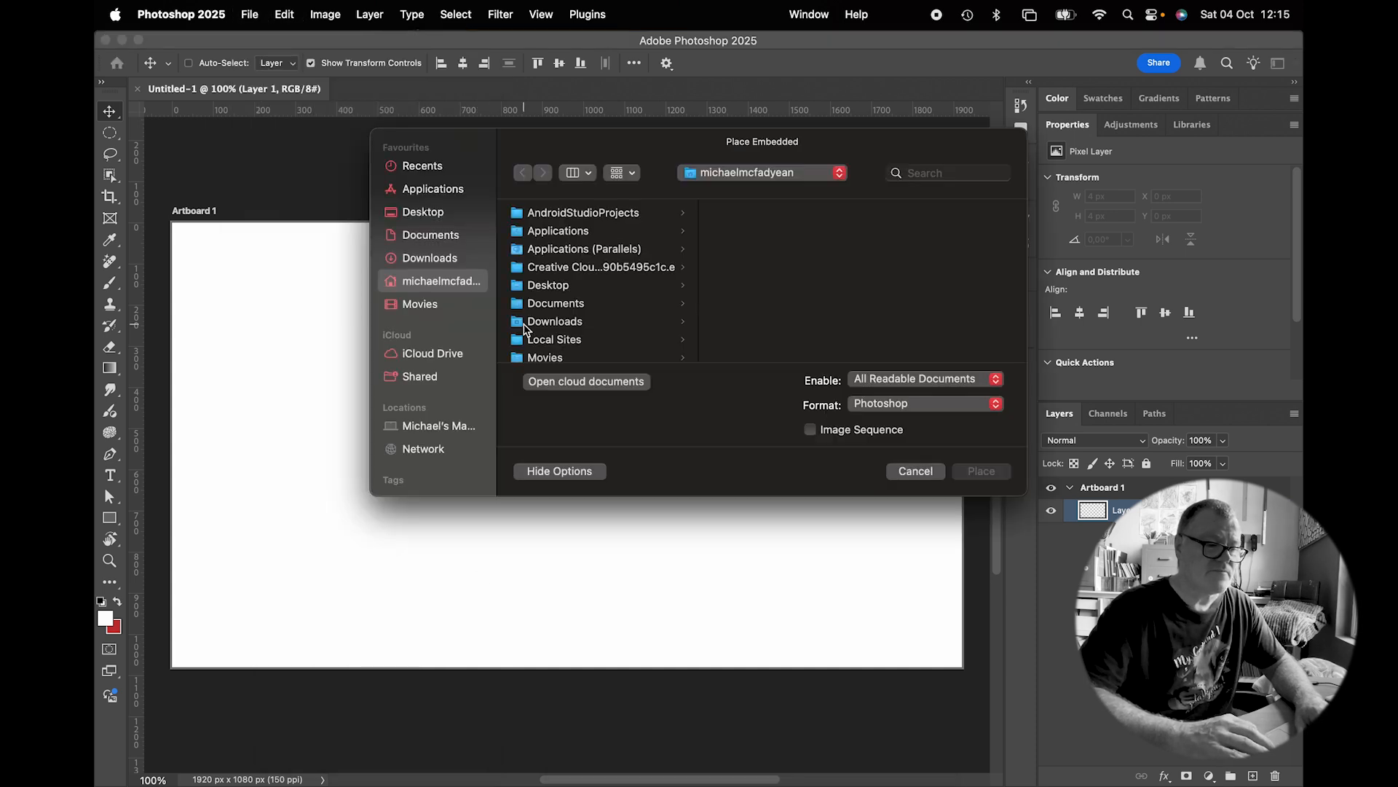
{"action": "left_click", "coordinate": [436, 211]}
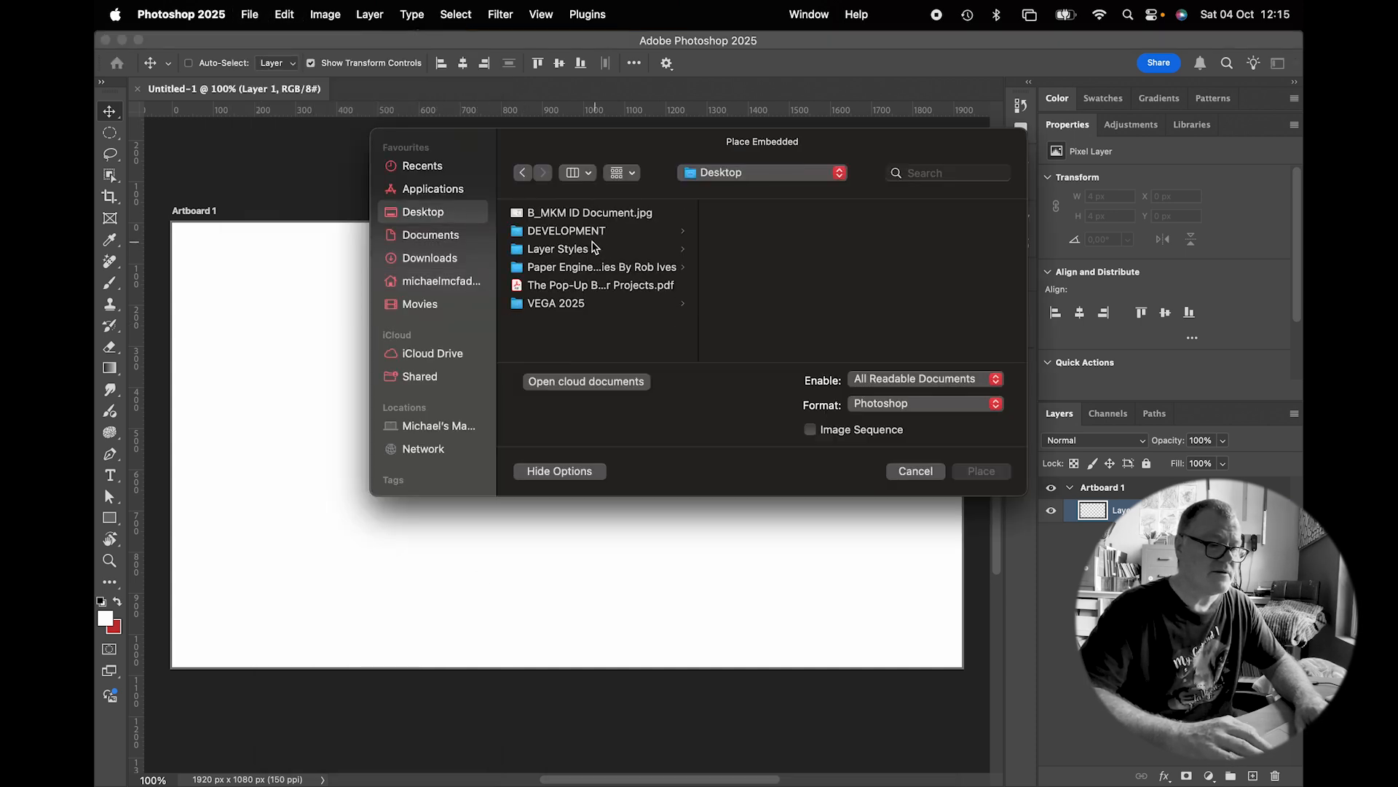
{"action": "left_click", "coordinate": [572, 248]}
{"action": "double_click", "coordinate": [733, 219]}
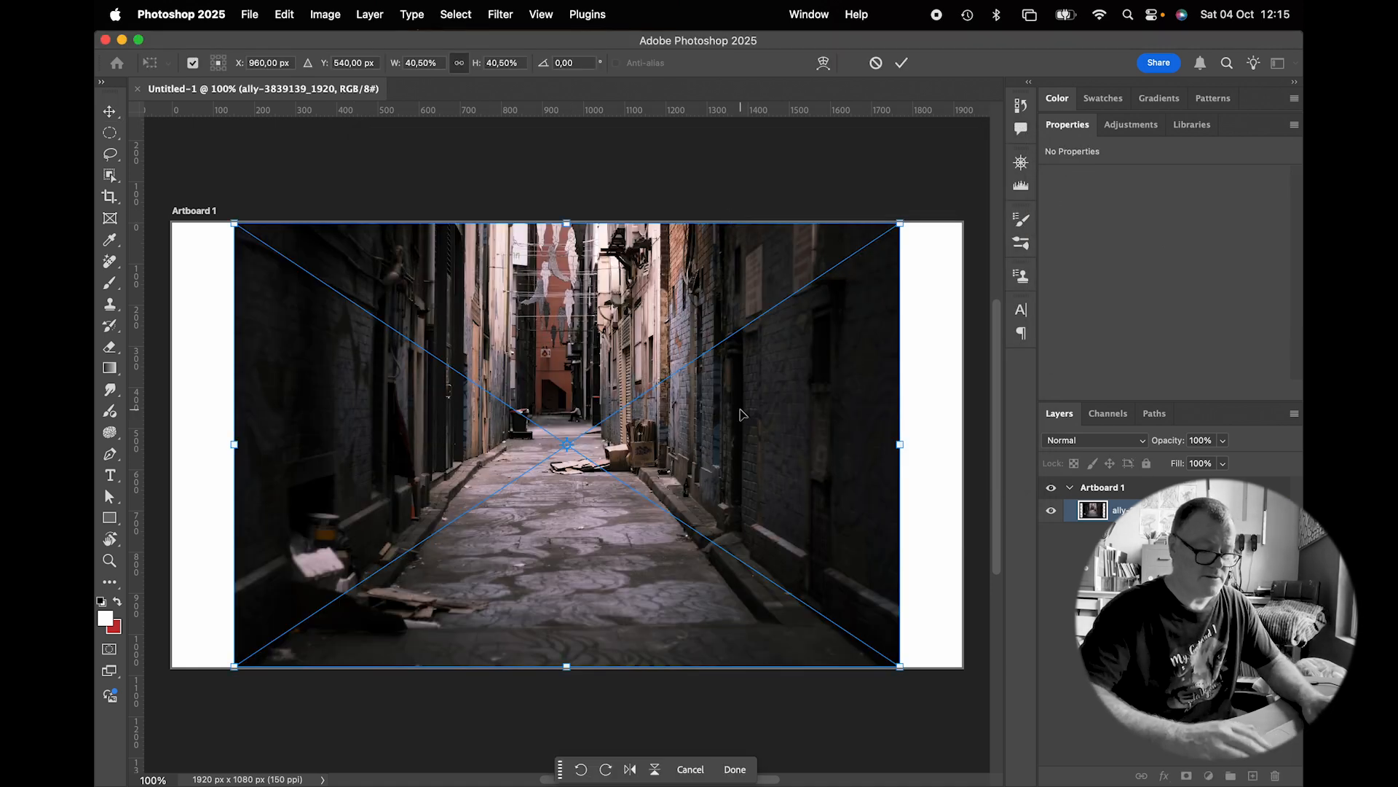
Enlarge the placed alley photo to about 50% scale so it covers the whole artboard, commit it and deselect the layer
{"action": "key", "text": "super+minus"}
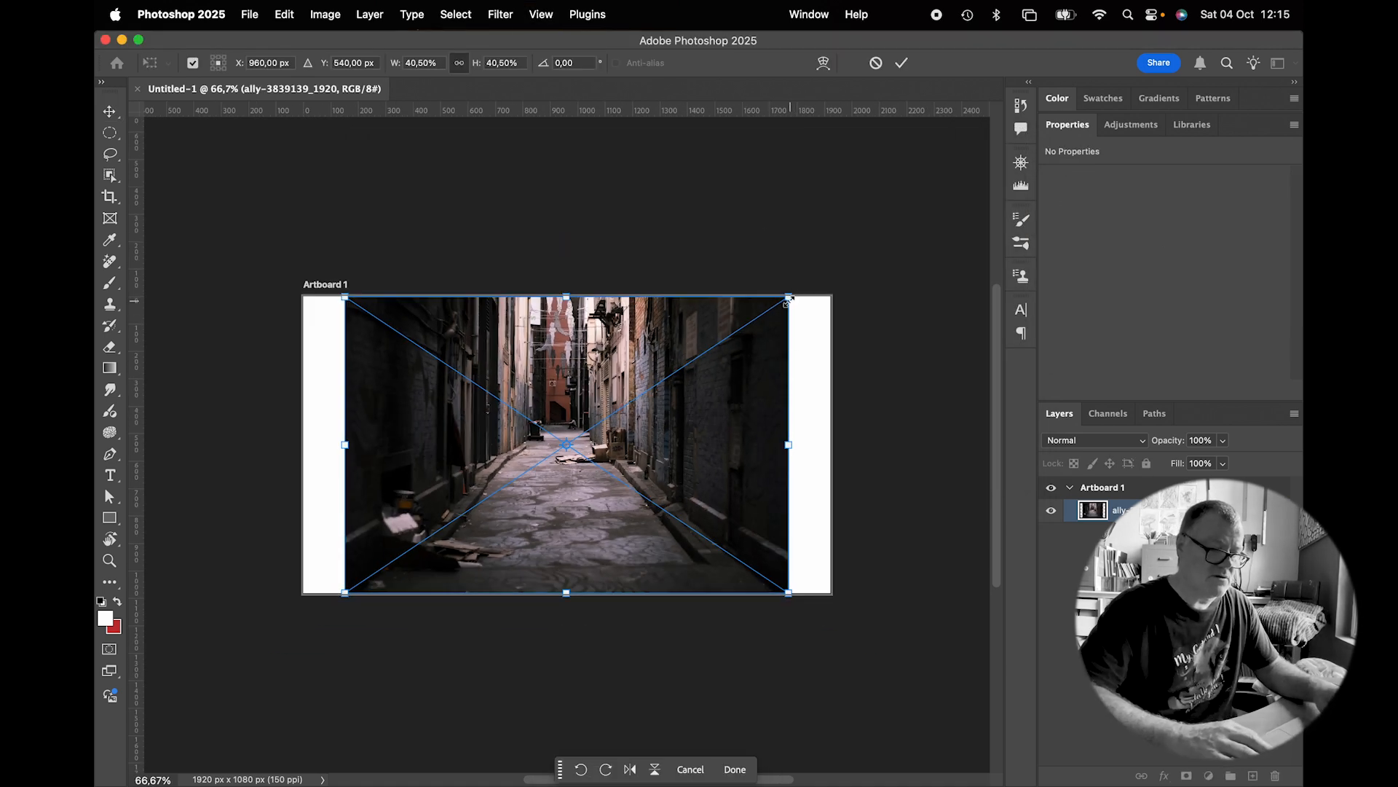
{"action": "left_click_drag", "start_coordinate": [785, 303], "coordinate": [839, 267]}
{"action": "key", "text": "Return"}
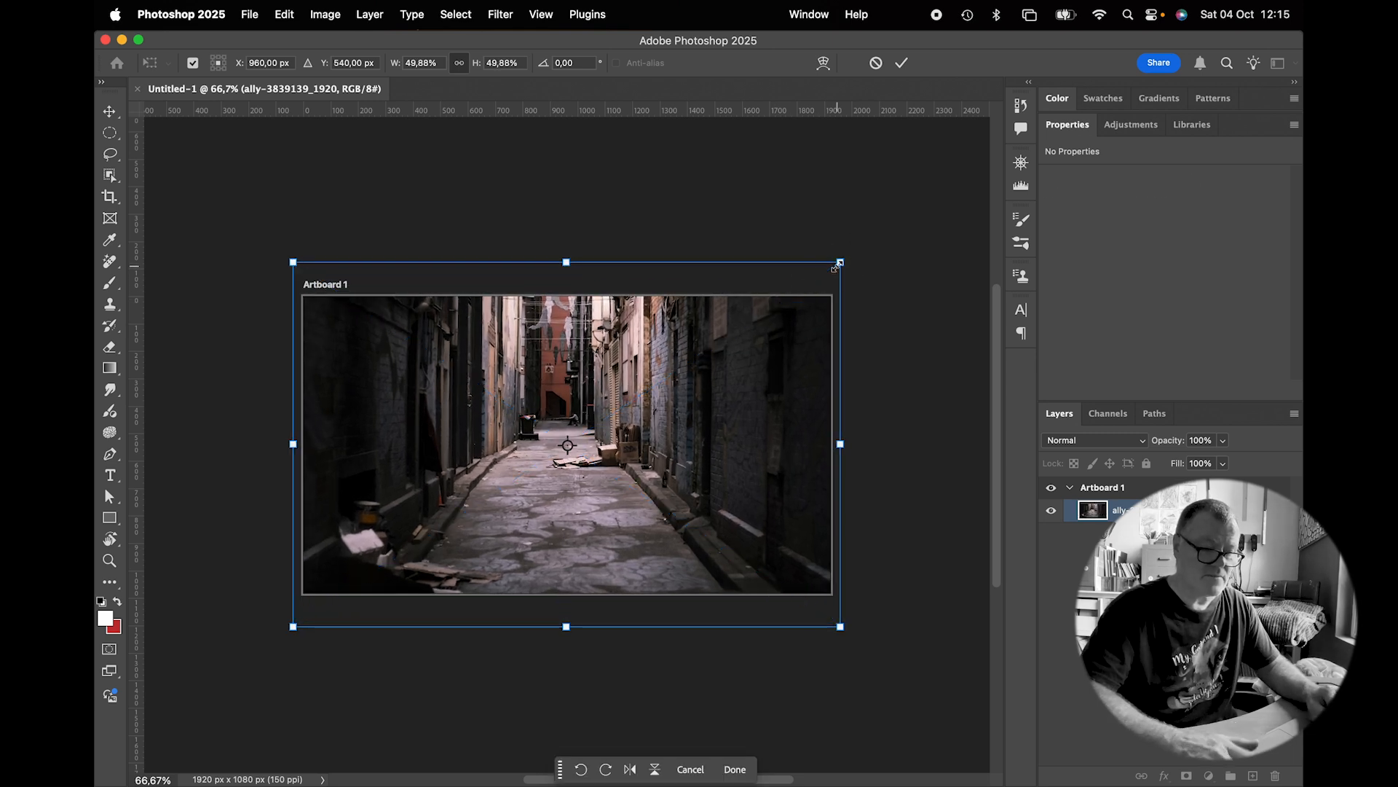
{"action": "key", "text": "super+0"}
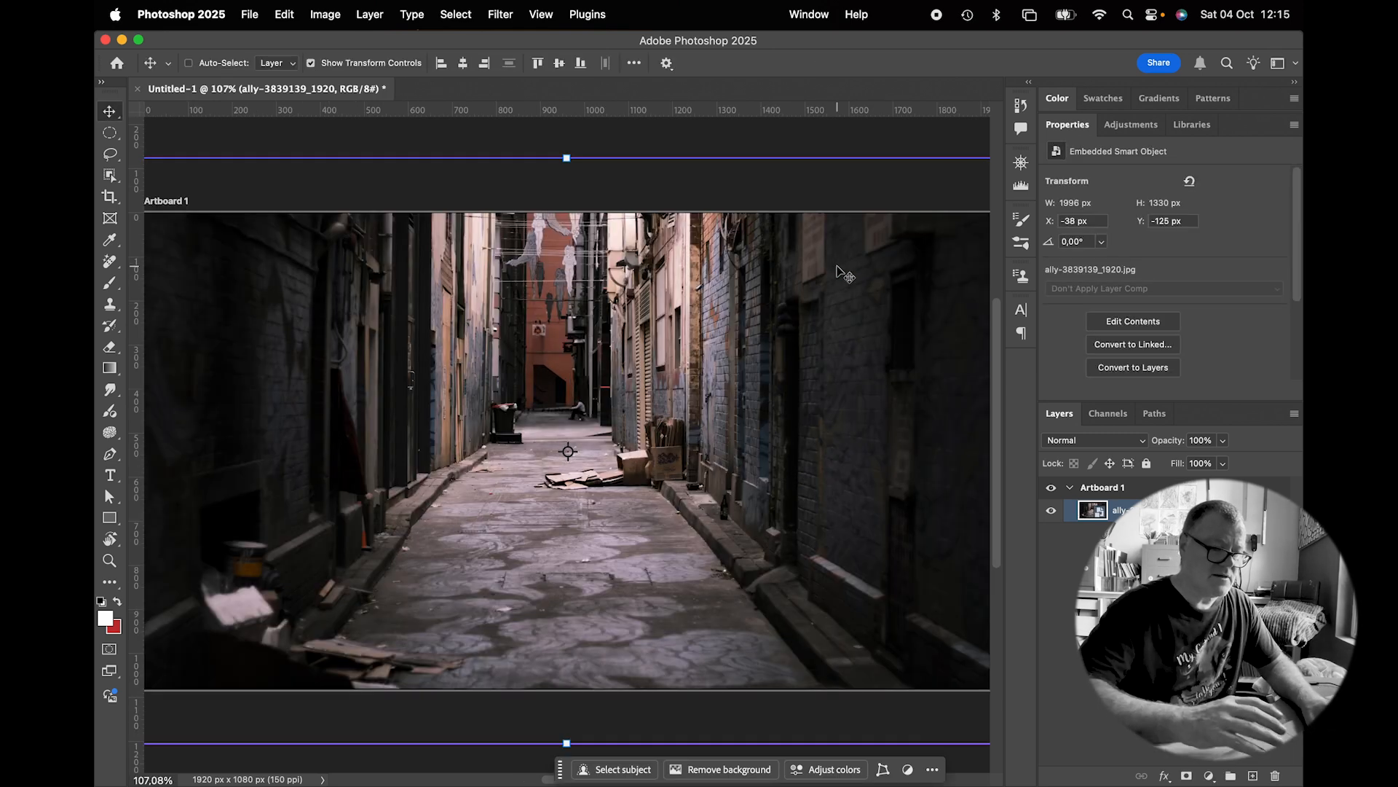
{"action": "left_click", "coordinate": [1166, 583]}
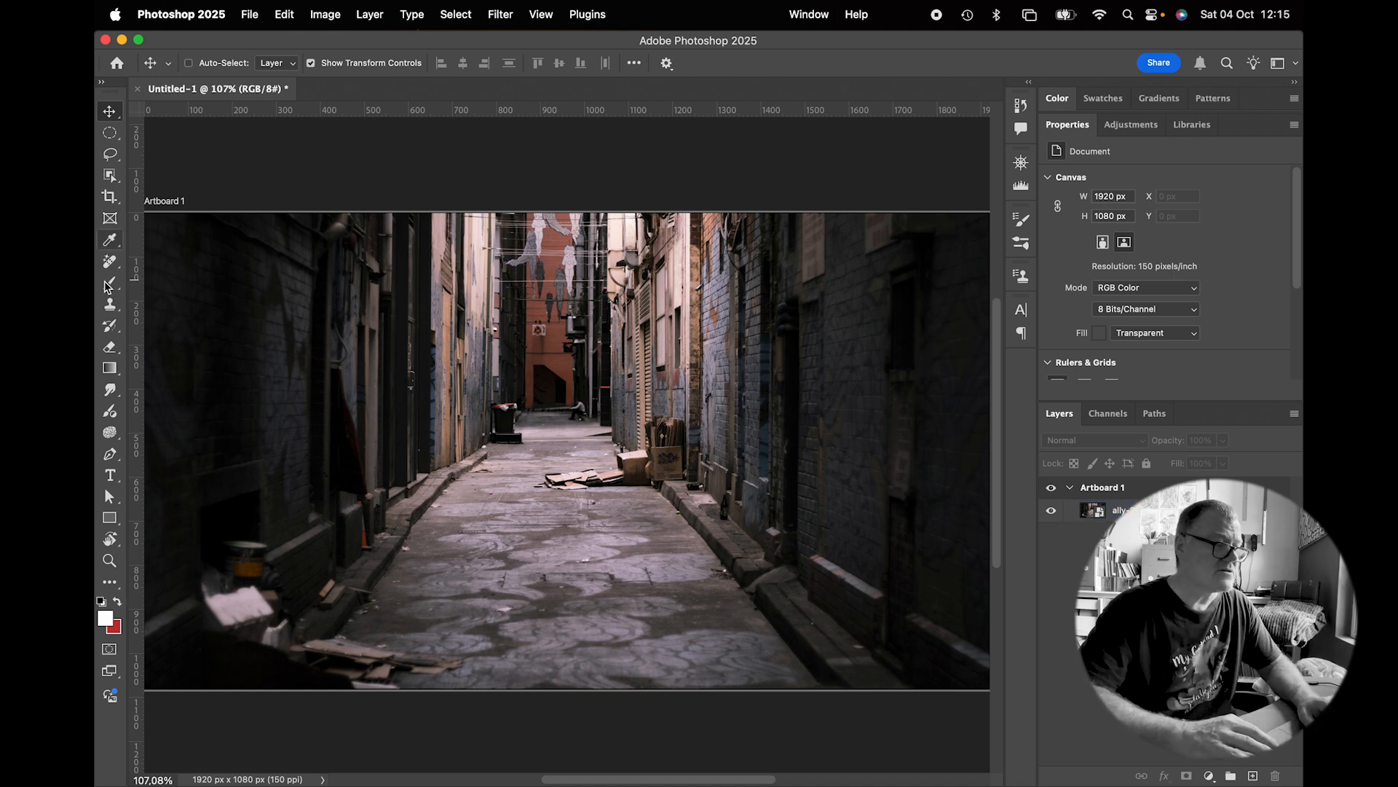
Add horizontal text in the middle of the artboard reading "PHOTO" with "cop" on a second line
{"action": "left_click", "coordinate": [109, 475]}
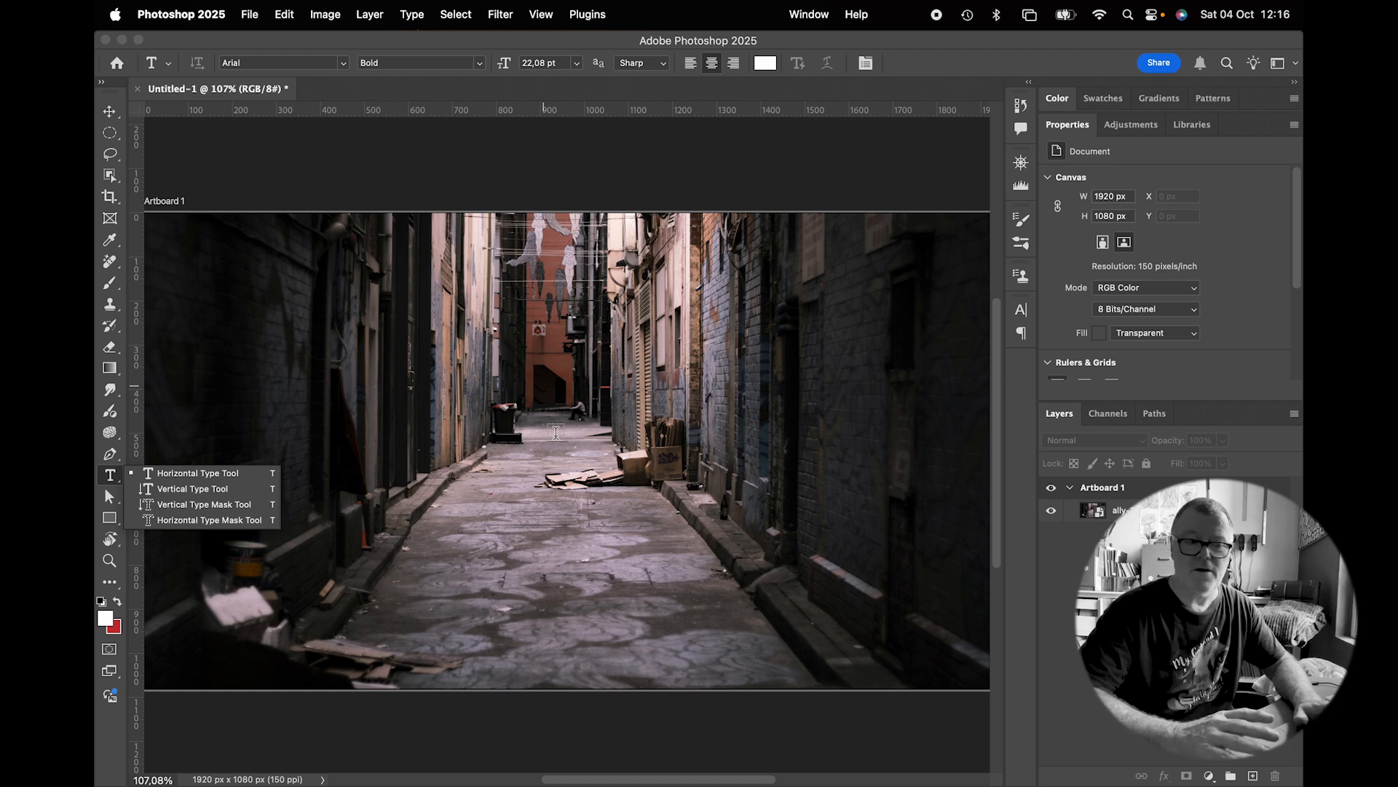
{"action": "left_click", "coordinate": [557, 424]}
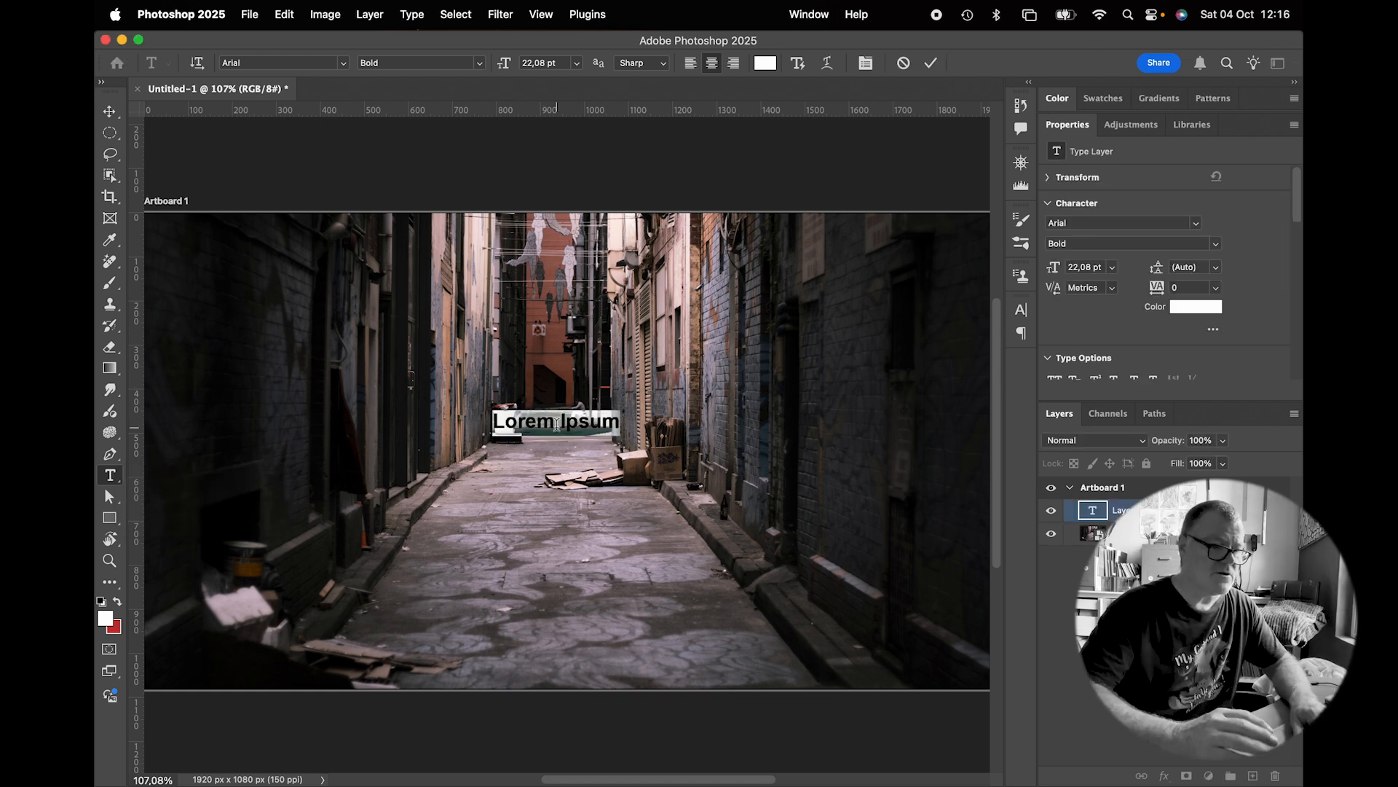
{"action": "type", "text": "P"}
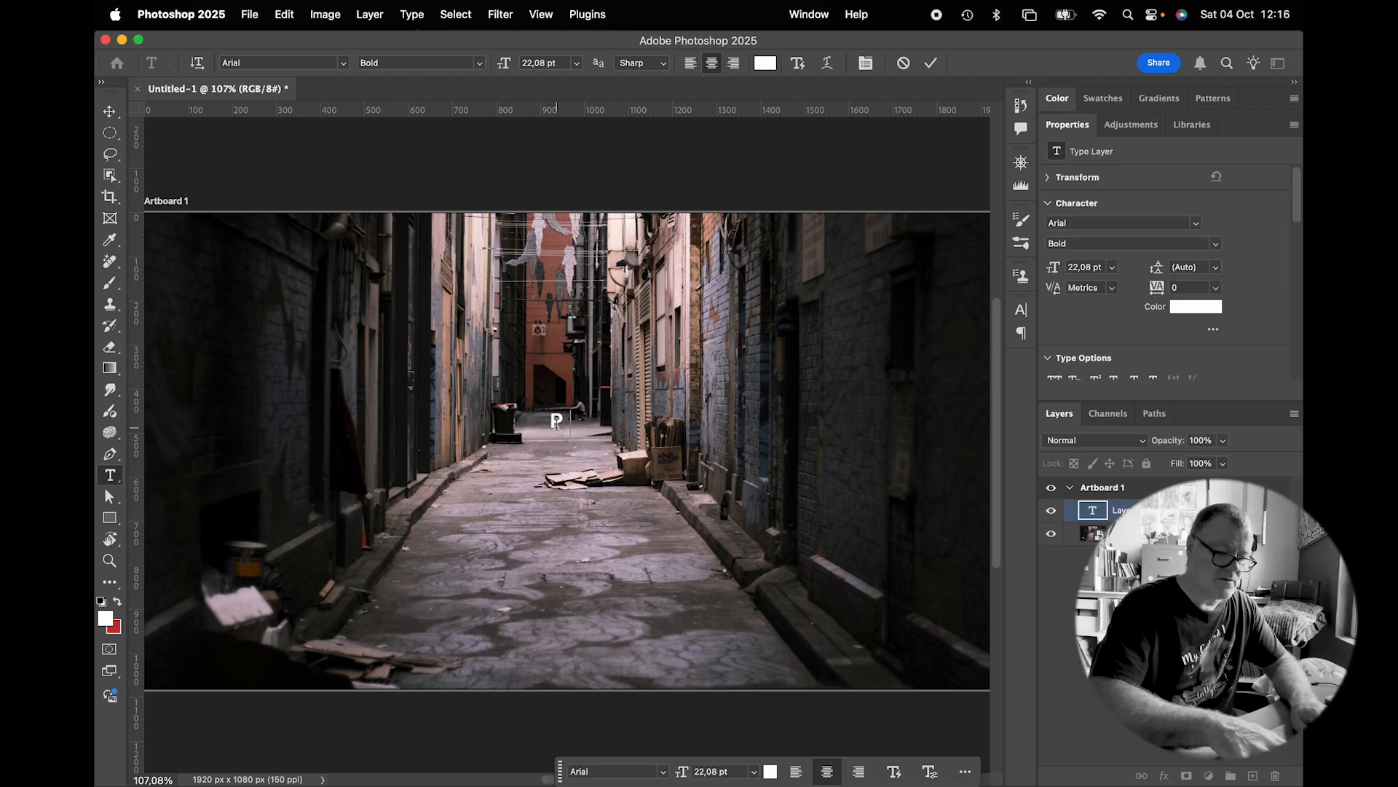
{"action": "type", "text": "HOTO "}
{"action": "type", "text": "co"}
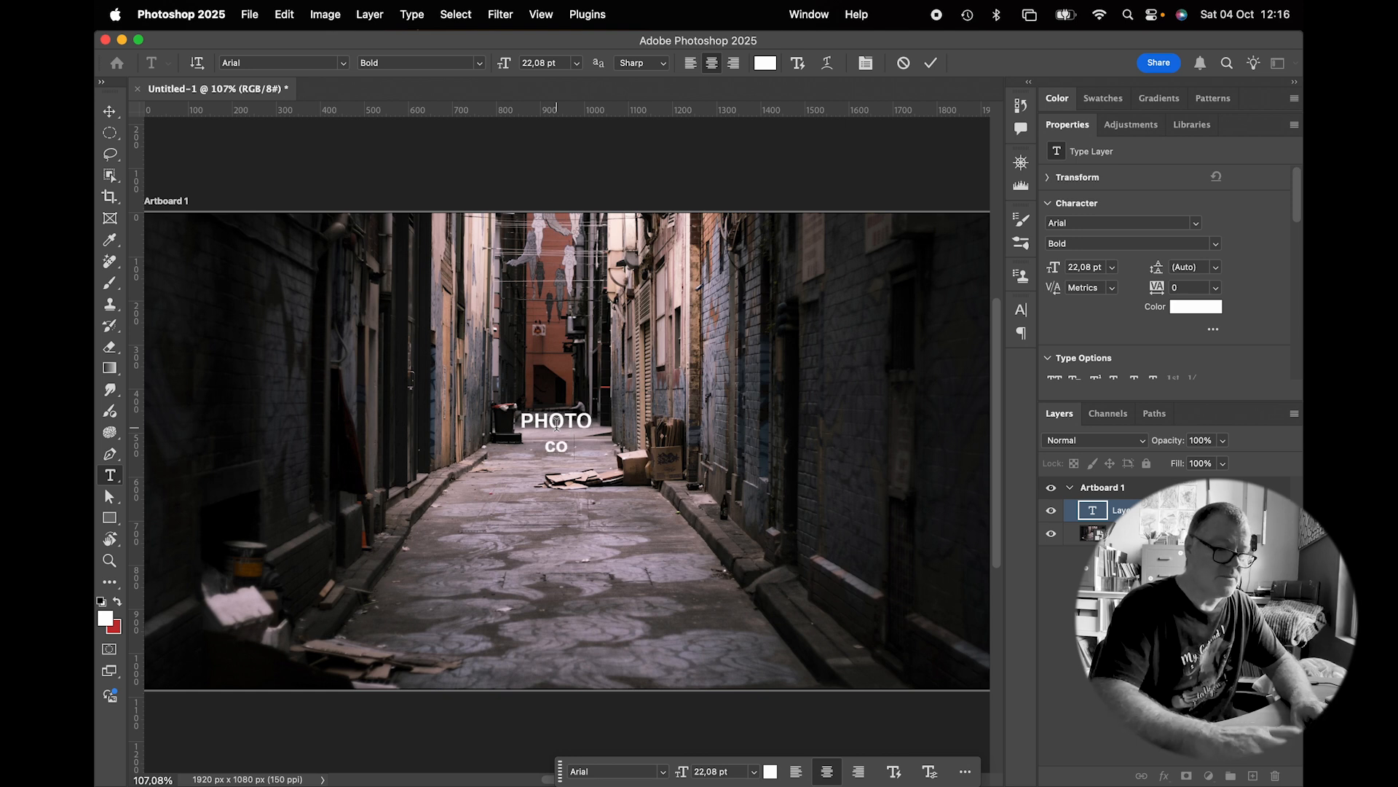
{"action": "type", "text": "p"}
Set all of the text to 146 pt and turn on Dynamic Text for it
{"action": "key", "text": "super+a"}
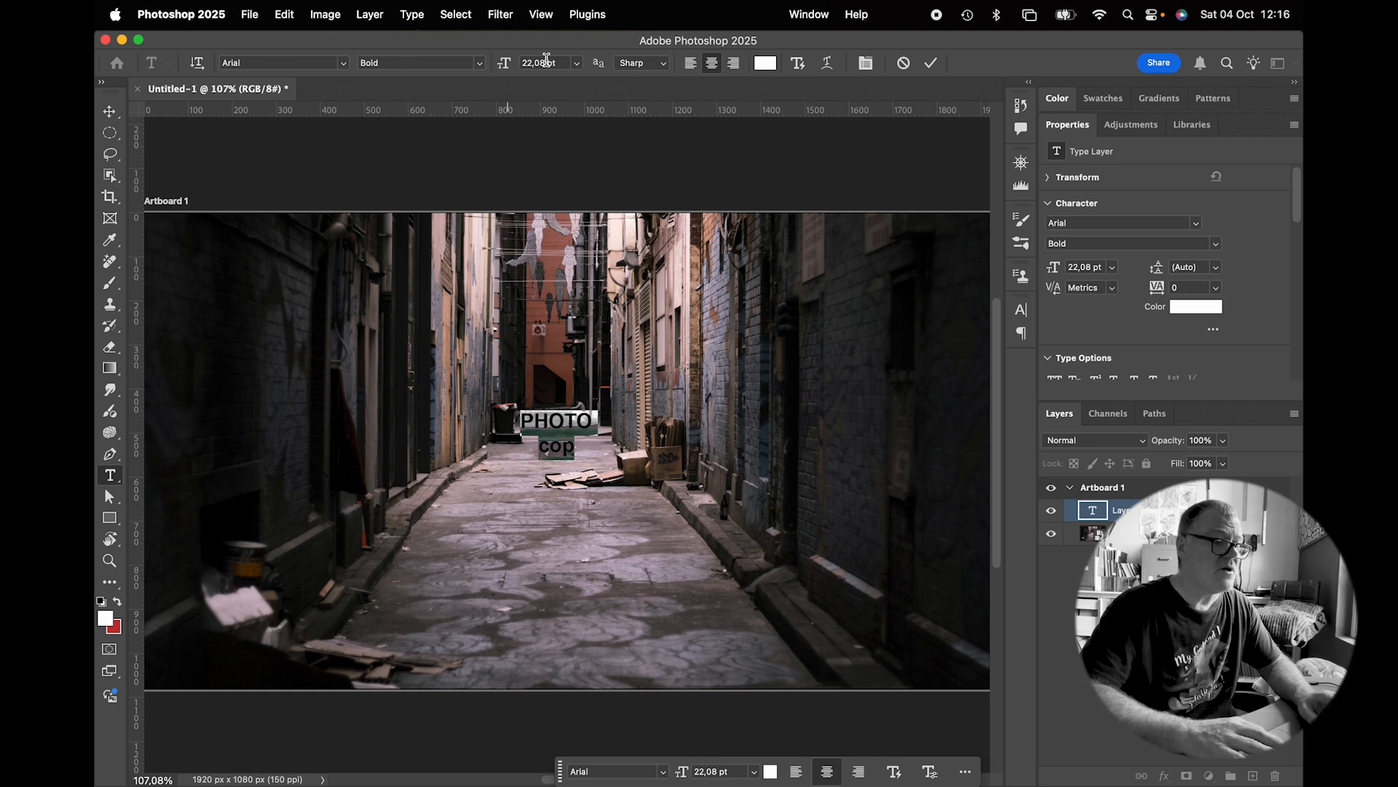
{"action": "left_click_drag", "start_coordinate": [507, 67], "coordinate": [613, 67]}
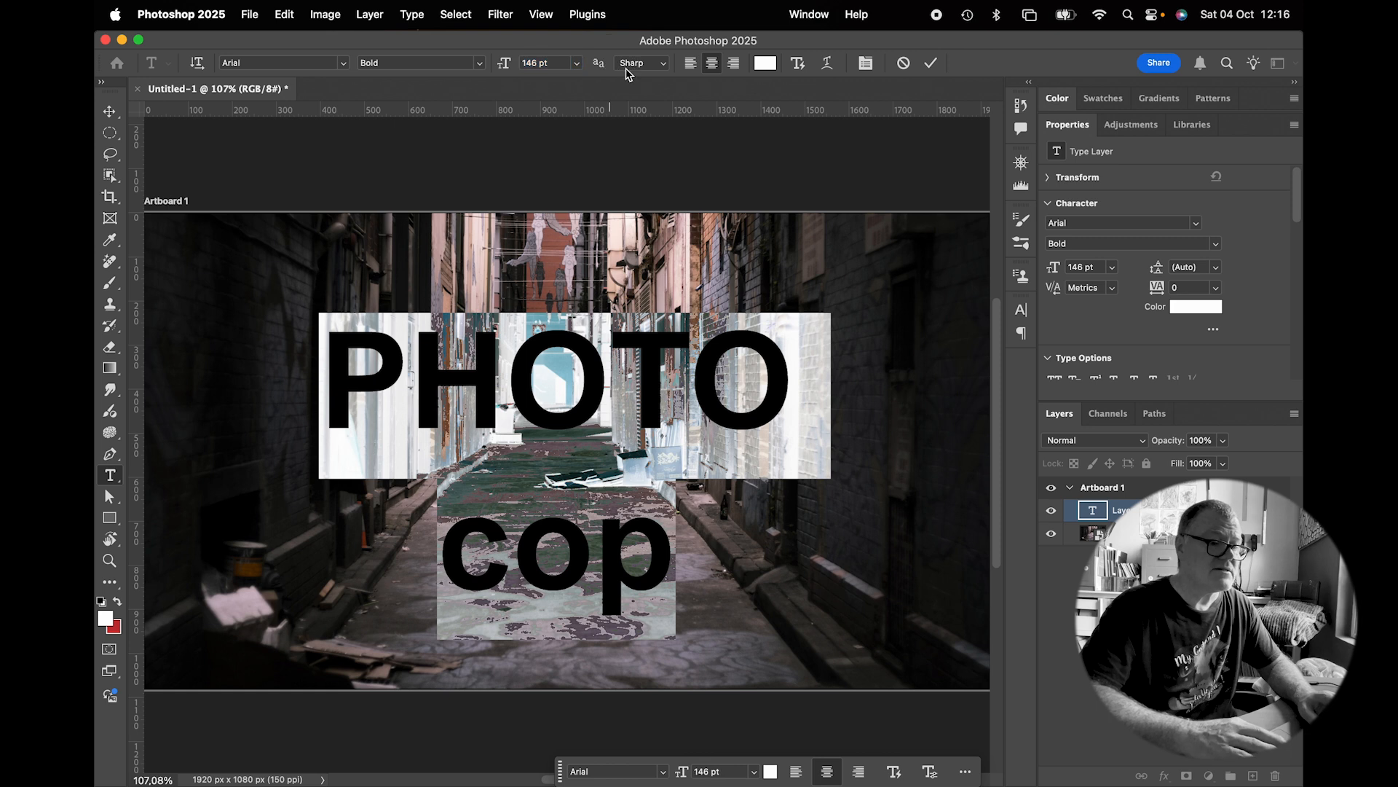
{"action": "left_click", "coordinate": [799, 64]}
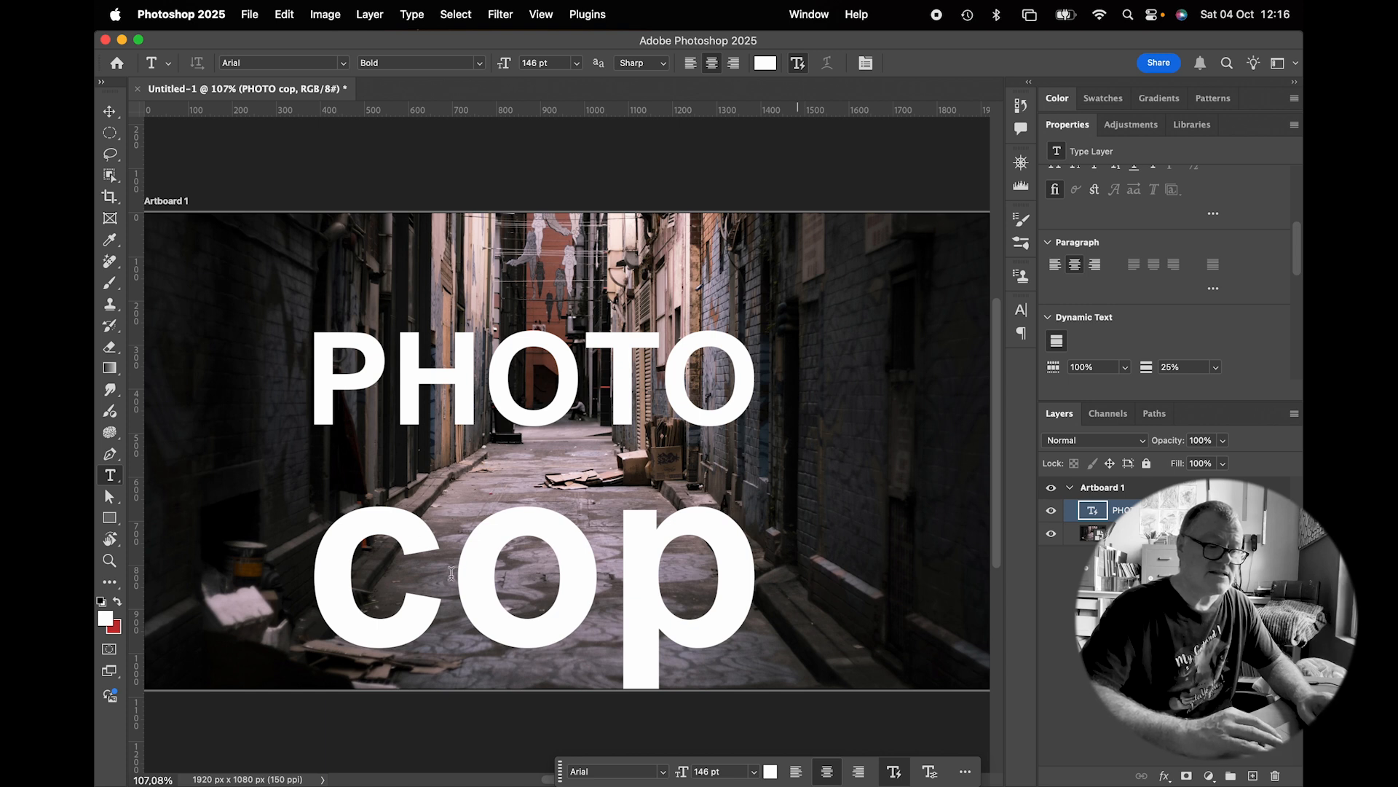
Replace the lowercase word "cop" with "COP" in capitals
{"action": "left_click", "coordinate": [519, 537]}
{"action": "double_click", "coordinate": [539, 535]}
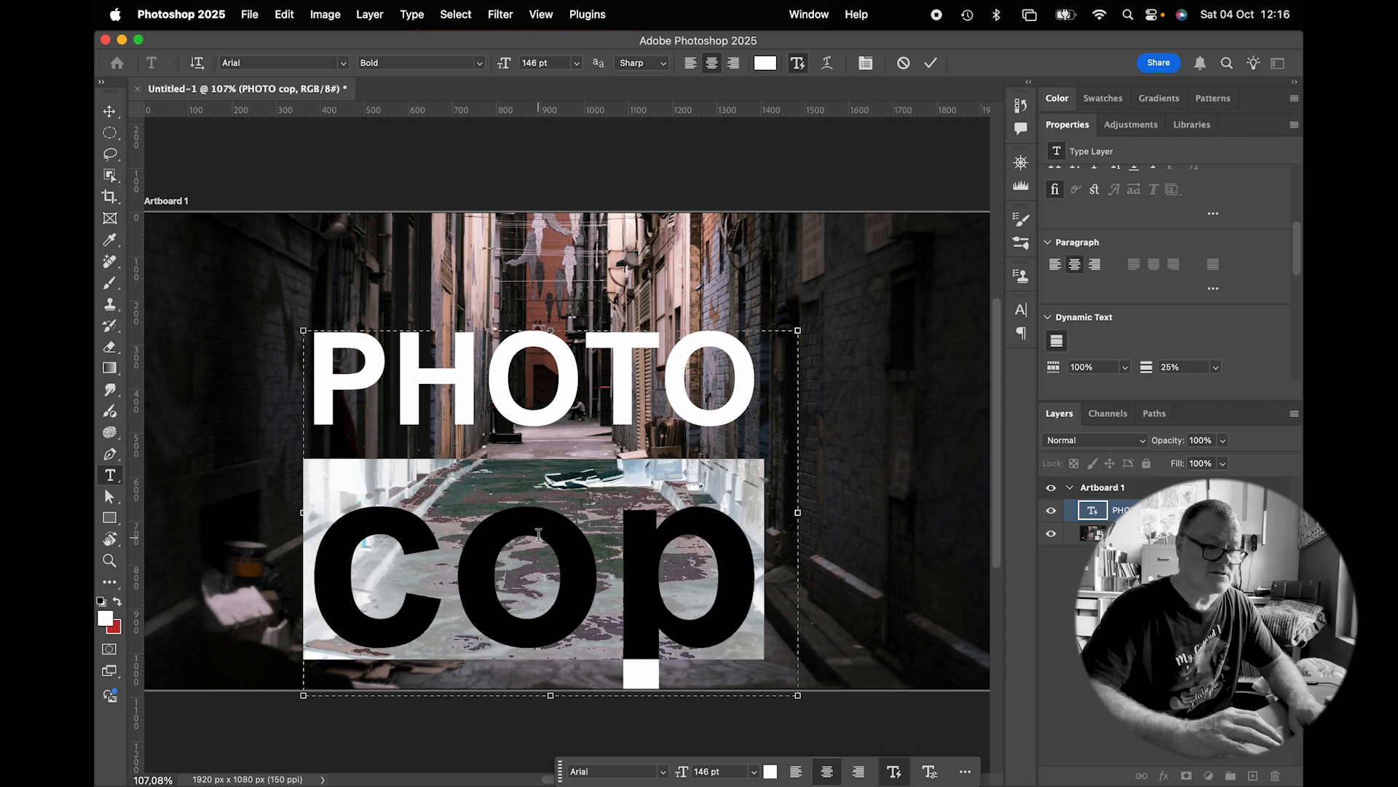
{"action": "type", "text": "COP"}
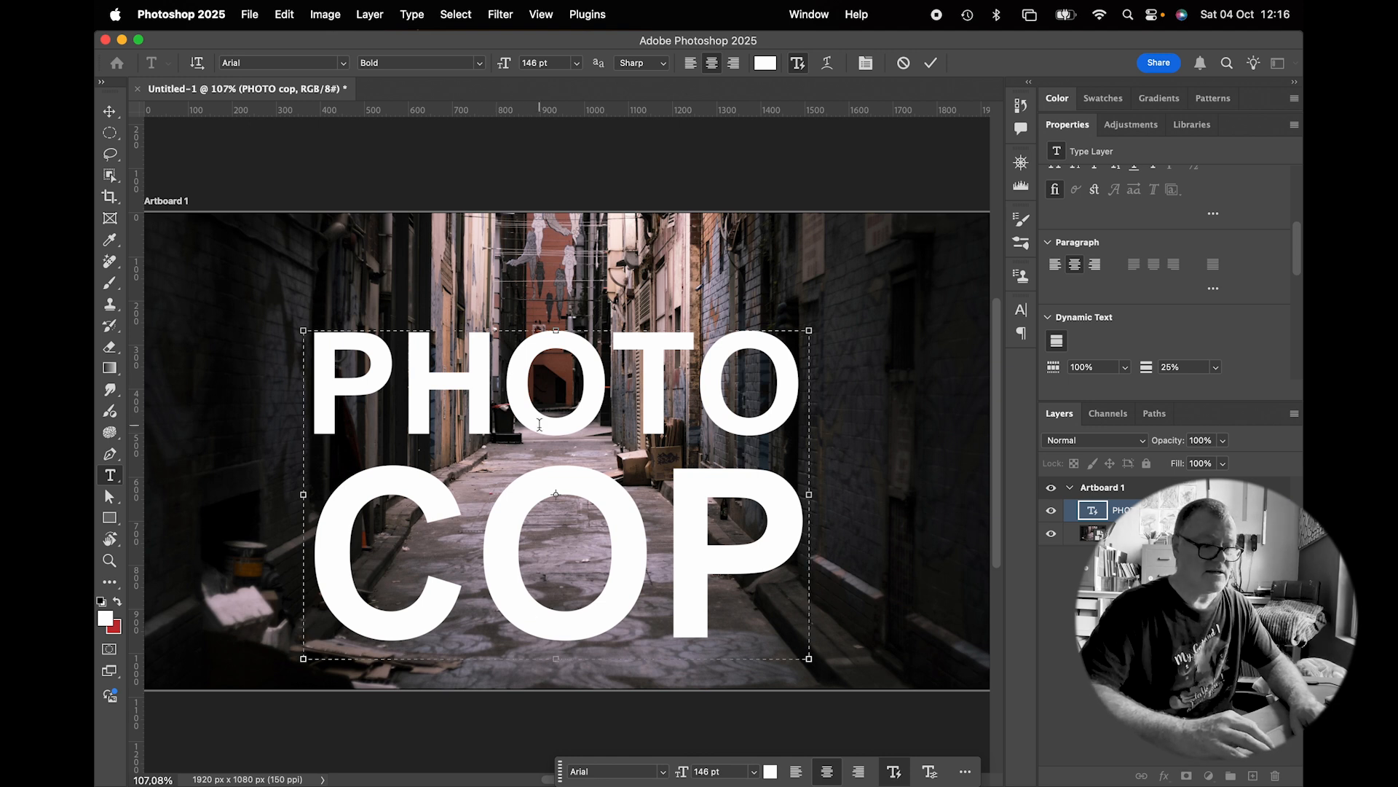
Finish editing the text and move the PHOTO COP block slightly higher on the artboard
{"action": "key", "text": "super+a"}
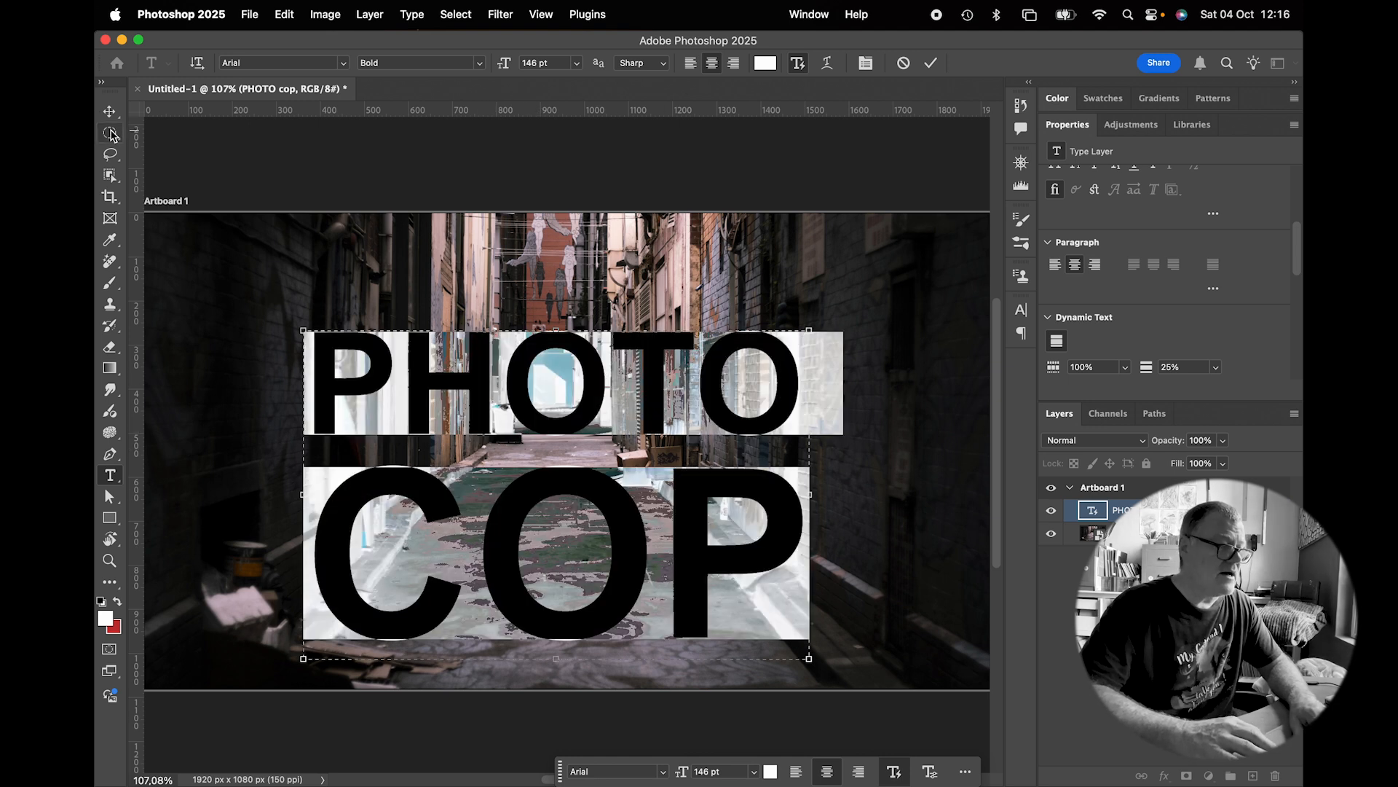
{"action": "left_click", "coordinate": [106, 115]}
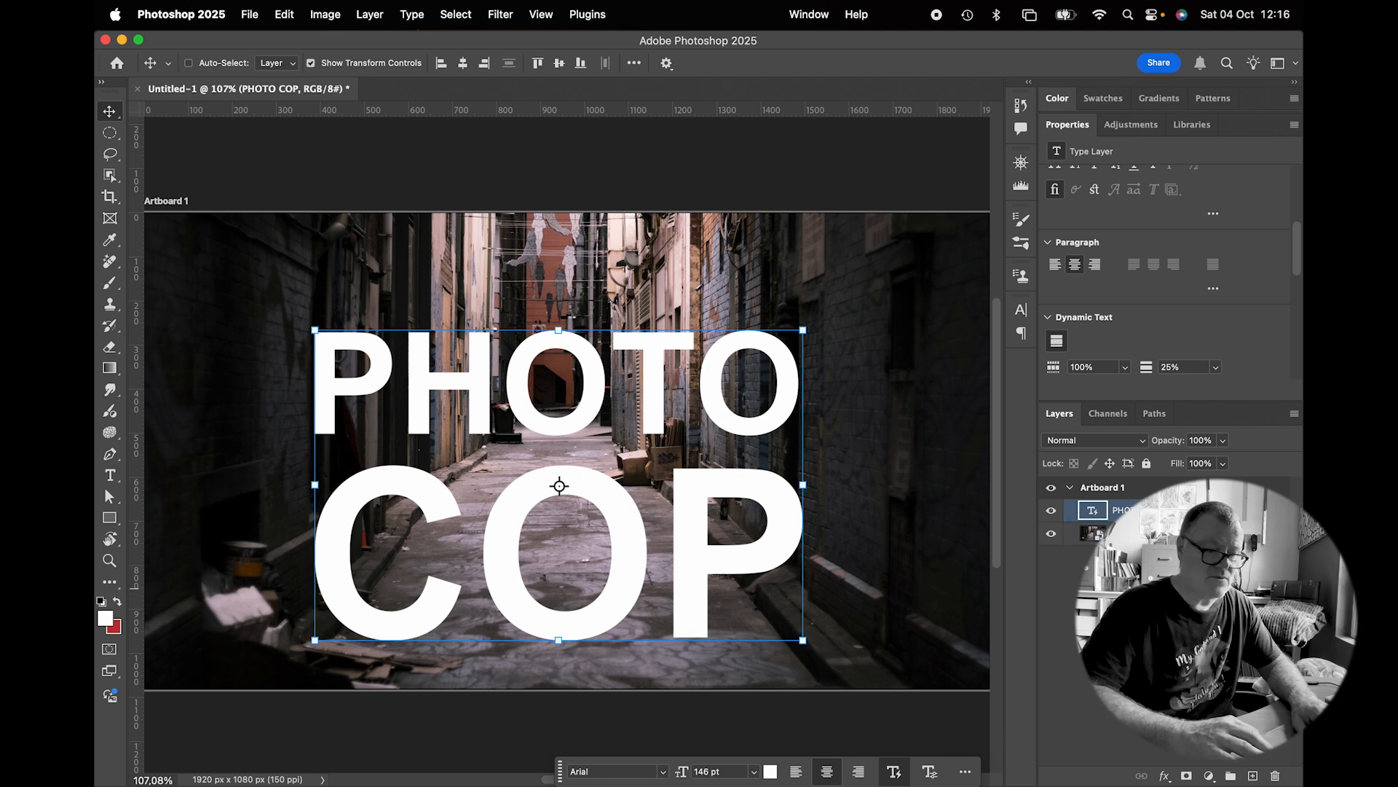
{"action": "left_click_drag", "start_coordinate": [774, 494], "coordinate": [765, 459]}
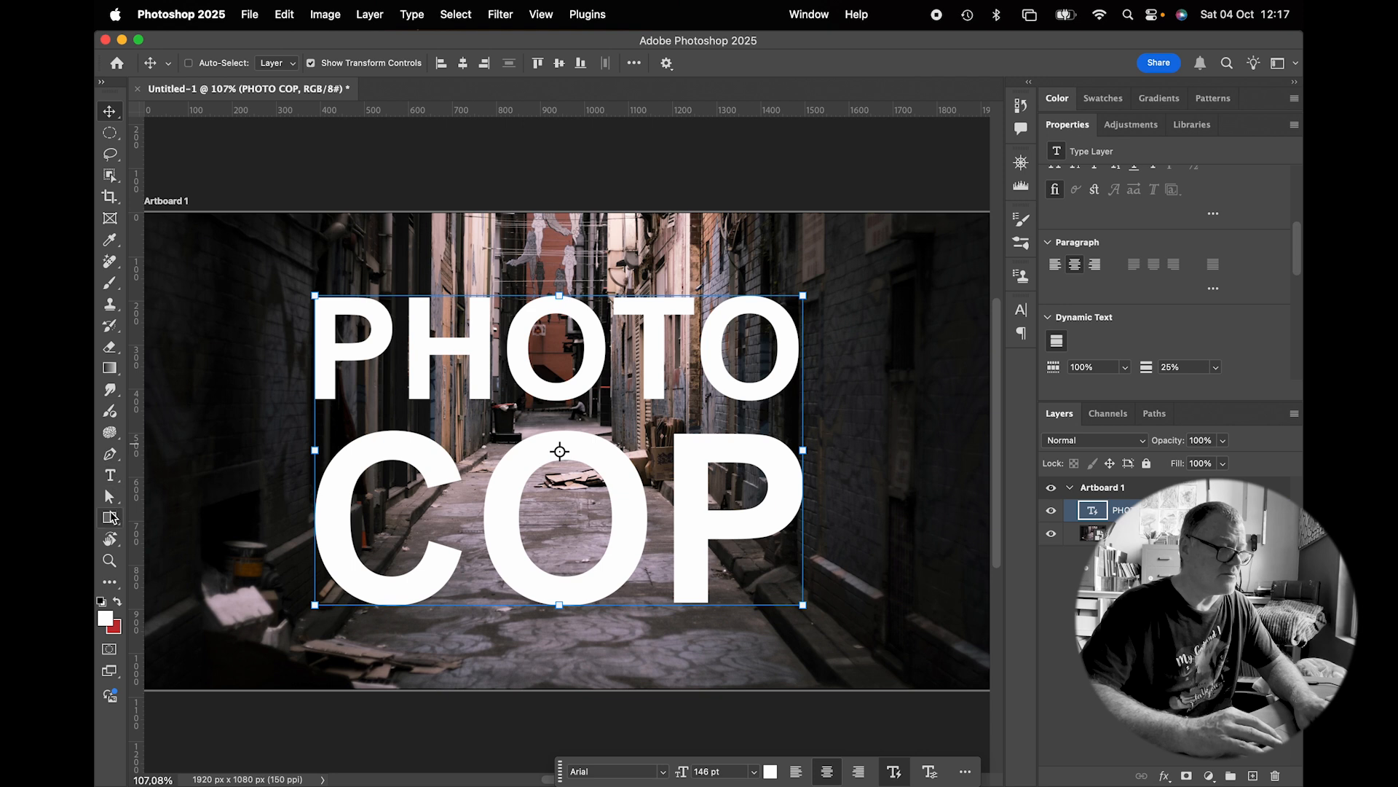
Draw a horizontal line about 1088 px long just above the word PHOTO, matching the text's width
{"action": "left_click", "coordinate": [110, 517]}
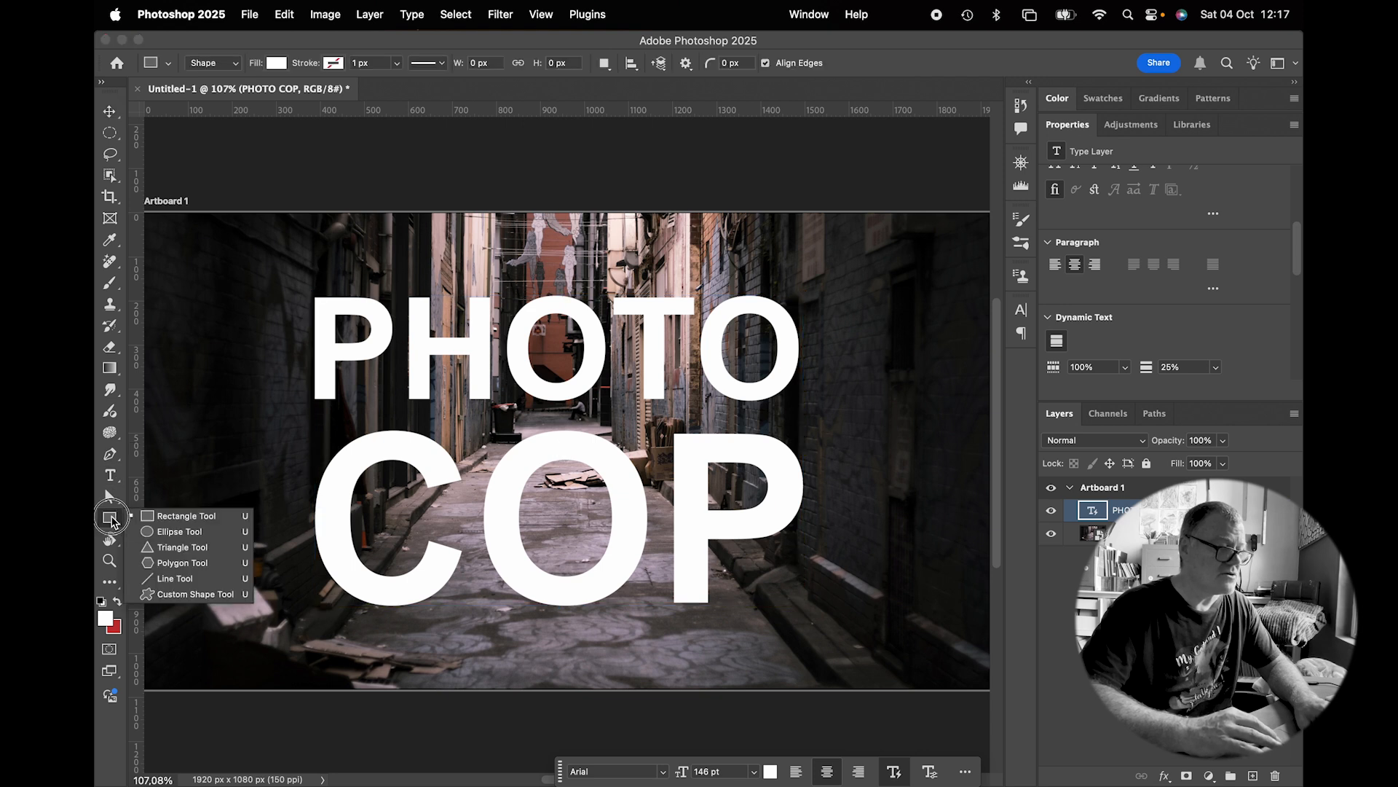
{"action": "left_click", "coordinate": [174, 578]}
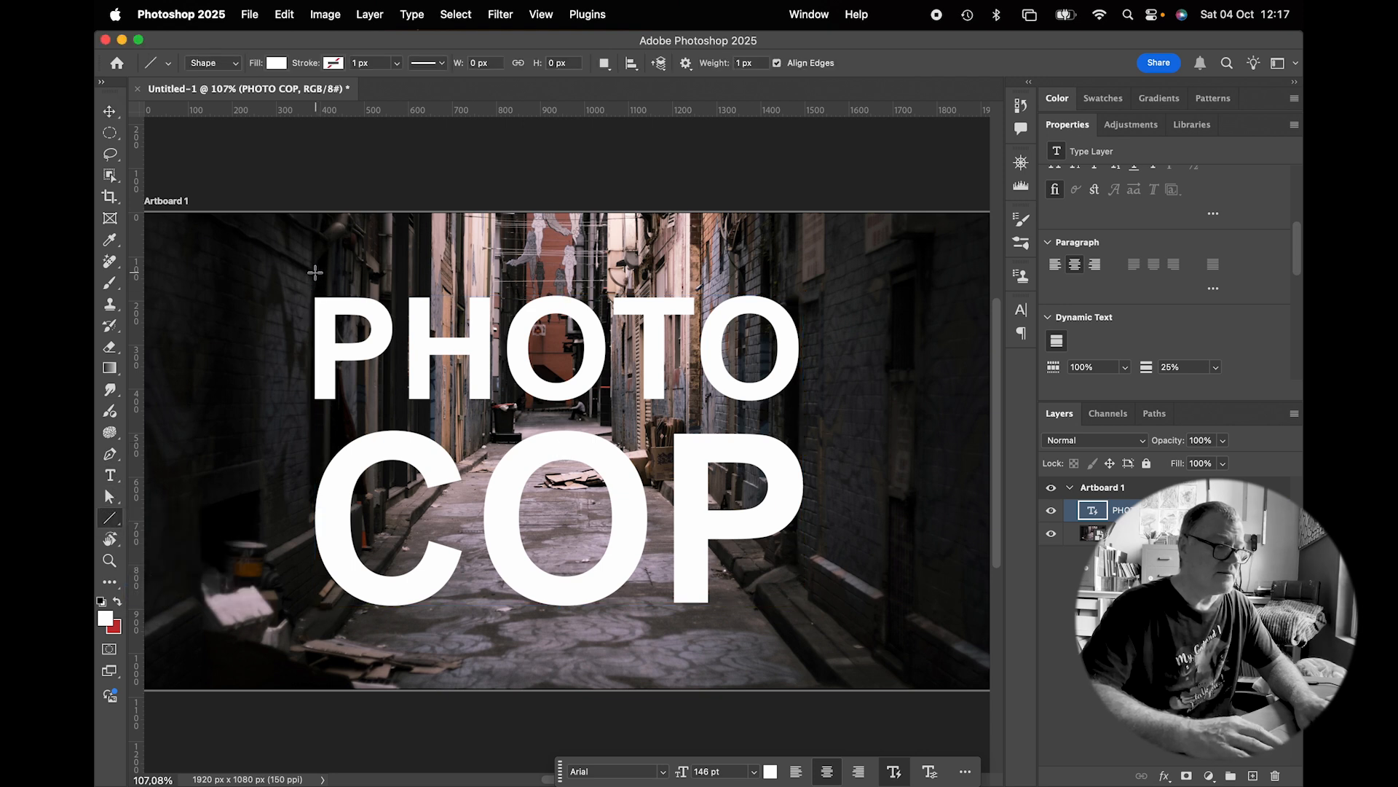
{"action": "left_click_drag", "start_coordinate": [315, 272], "coordinate": [794, 284]}
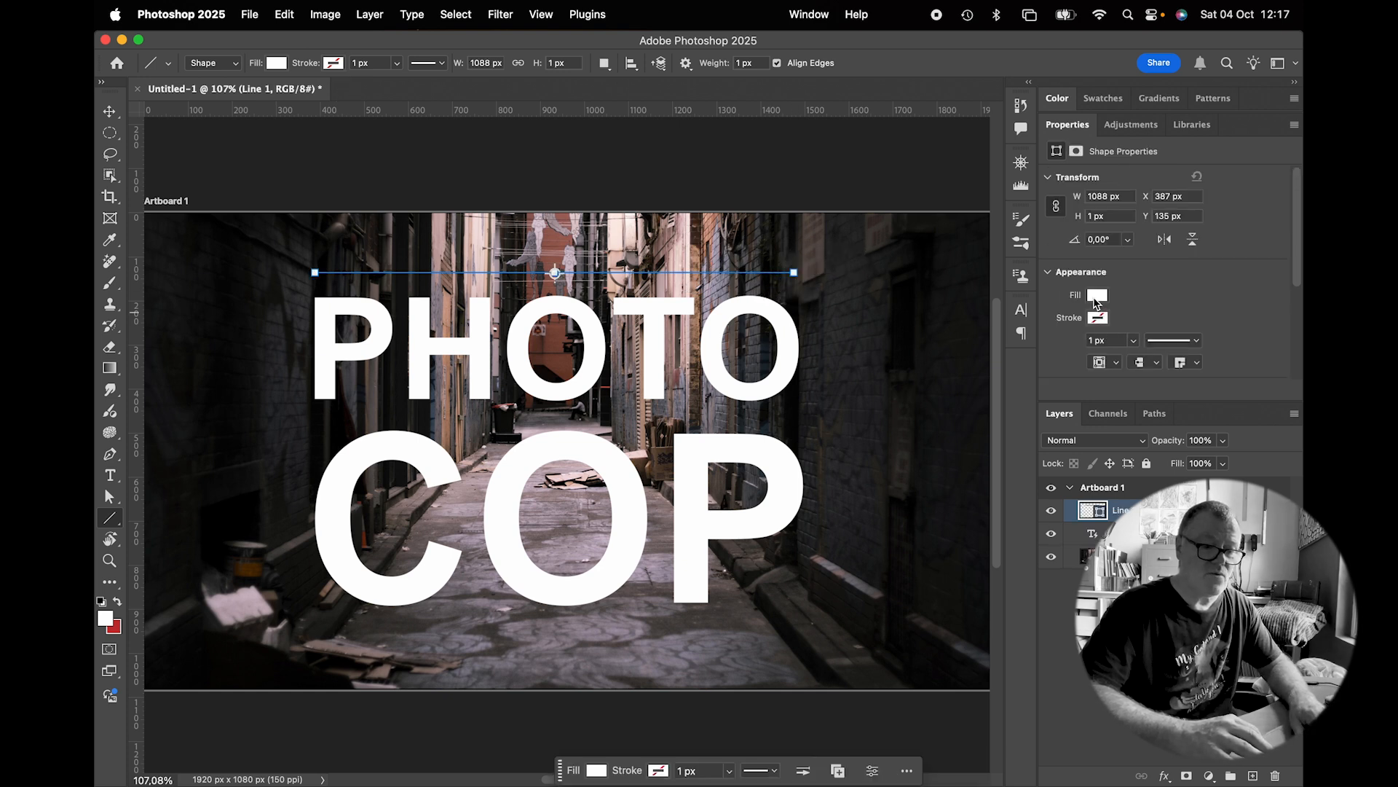
Give the line above PHOTO a white stroke 20 px thick
{"action": "left_click", "coordinate": [1096, 321]}
{"action": "left_click", "coordinate": [1059, 404]}
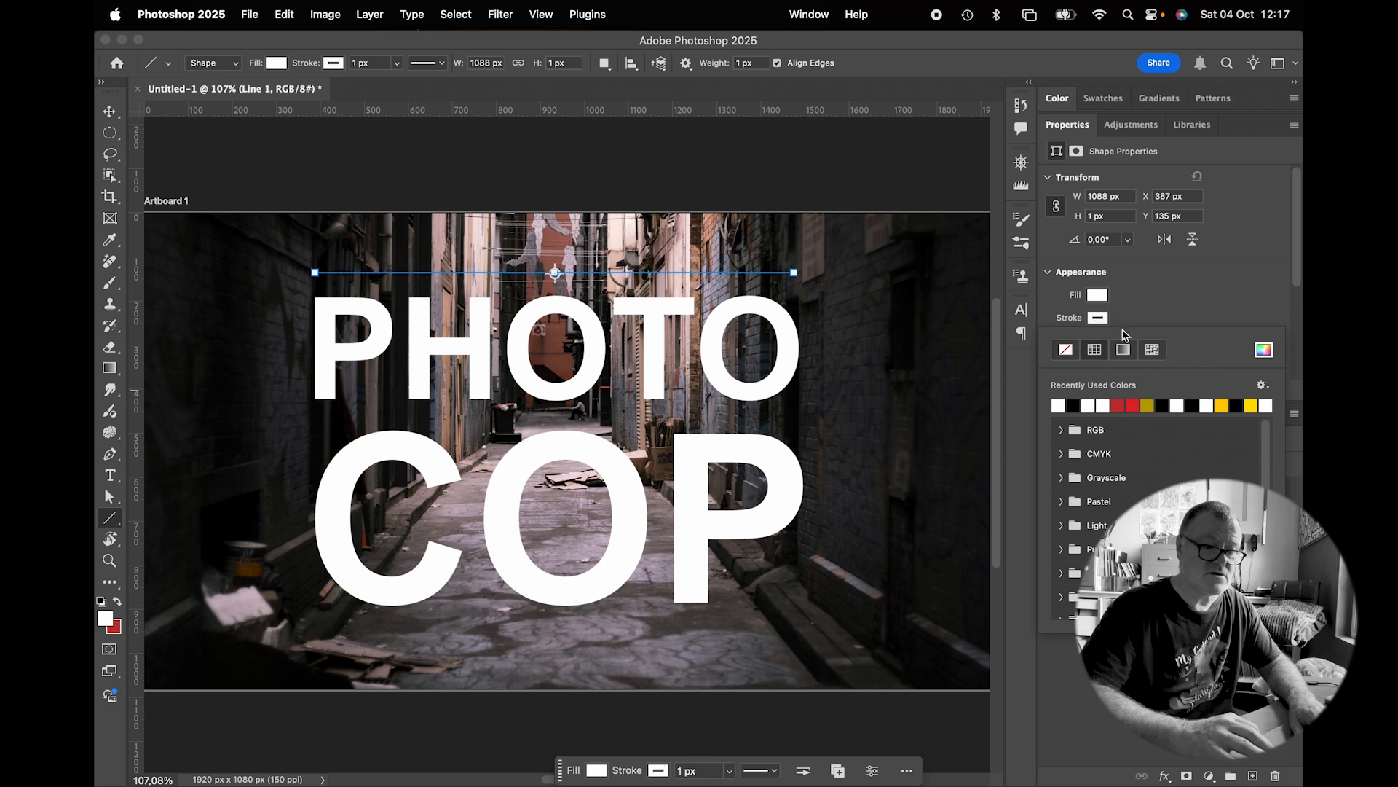
{"action": "left_click", "coordinate": [1127, 322]}
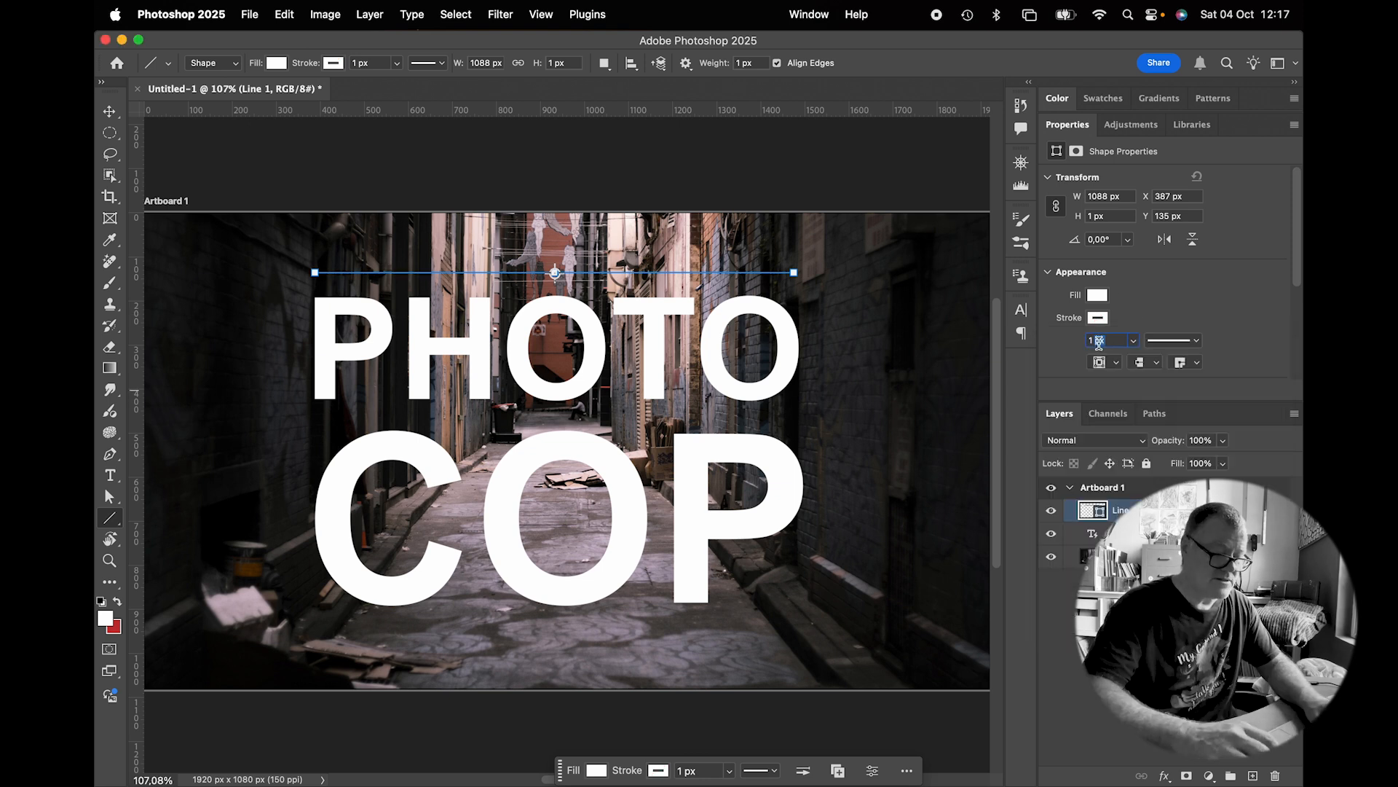
{"action": "type", "text": "20"}
{"action": "key", "text": "Return"}
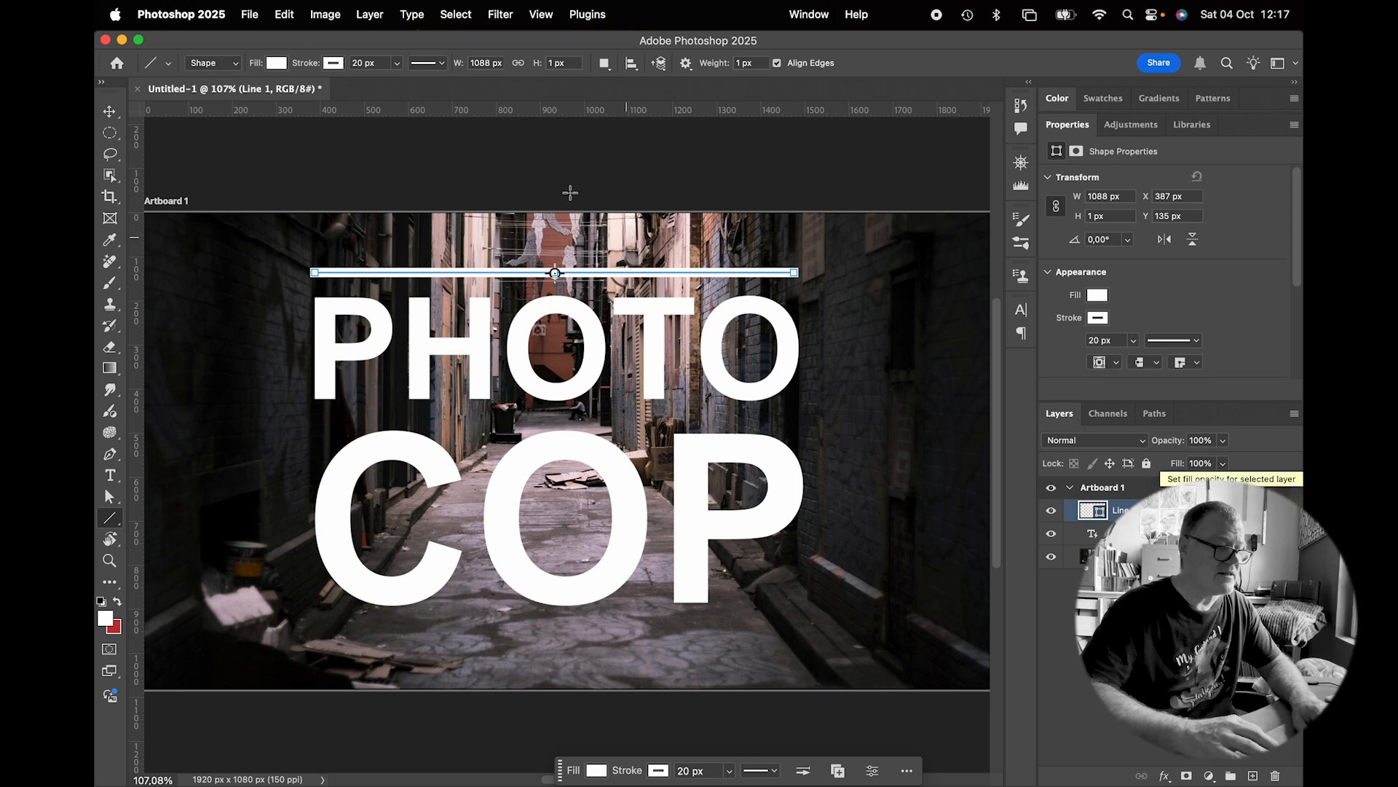
Duplicate the white line straight down to just below the word COP, at a Y position of about 933 px
{"action": "left_click", "coordinate": [109, 112]}
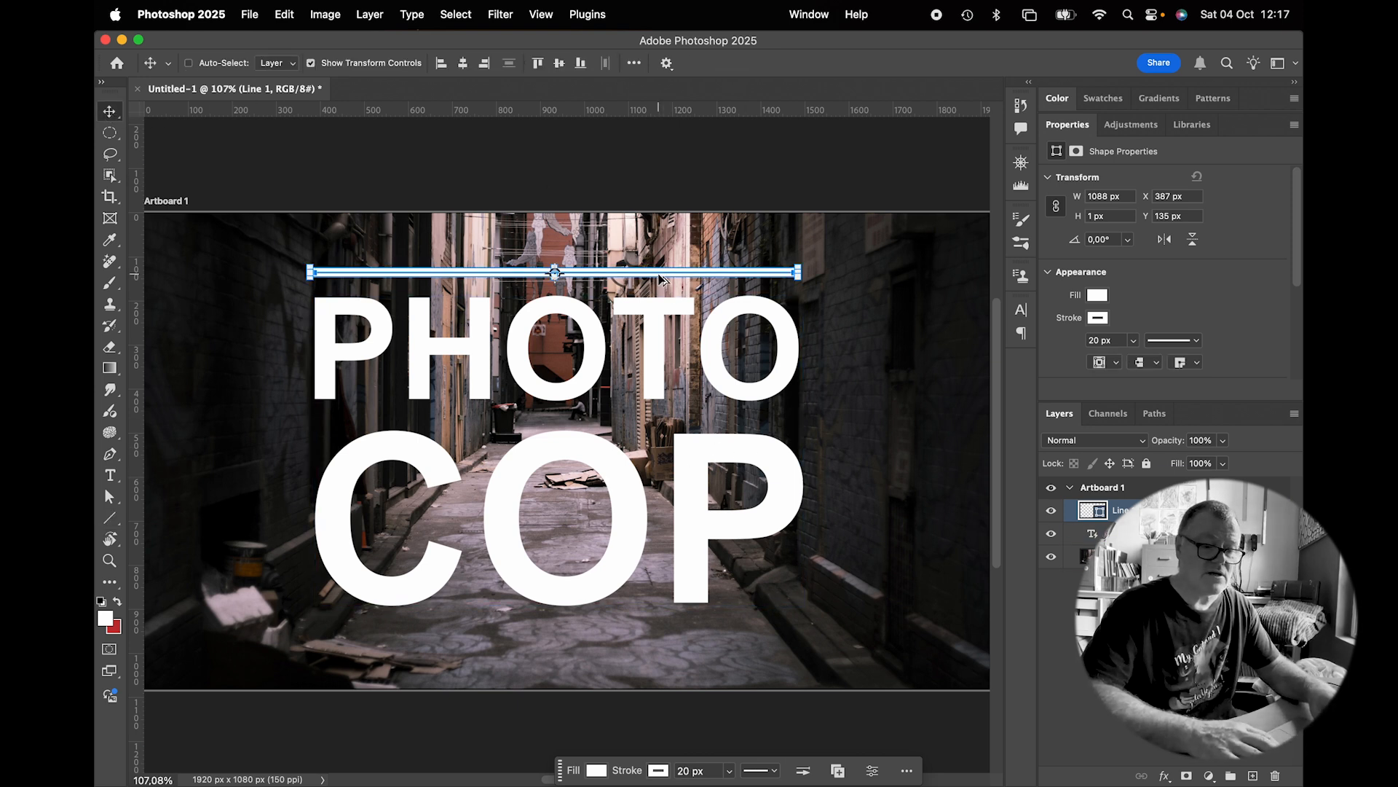
{"action": "left_click_drag", "start_coordinate": [660, 279], "coordinate": [636, 632]}
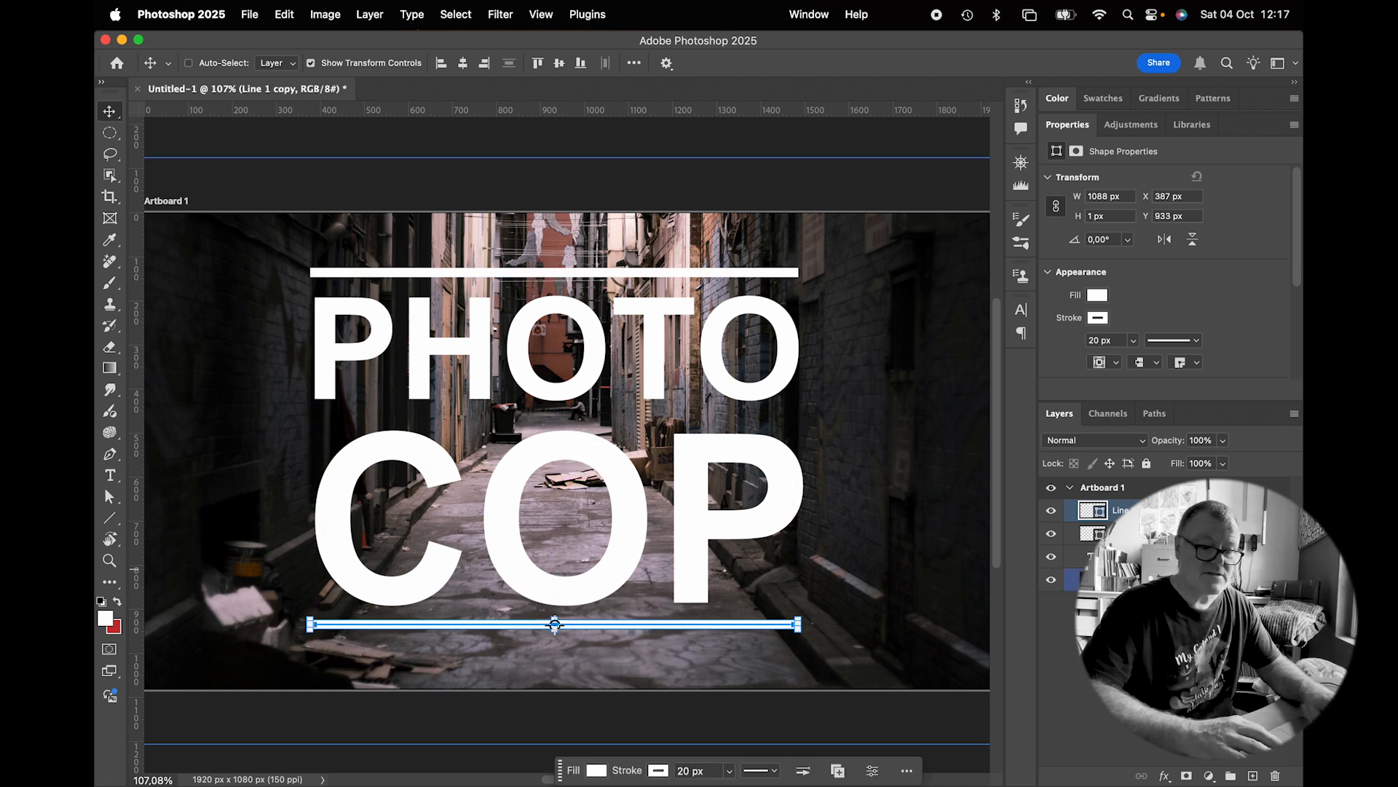
Merge the two white lines and the PHOTO COP text into one layer and rename it Photo Cop
{"action": "left_click", "coordinate": [1114, 556], "text": "shift"}
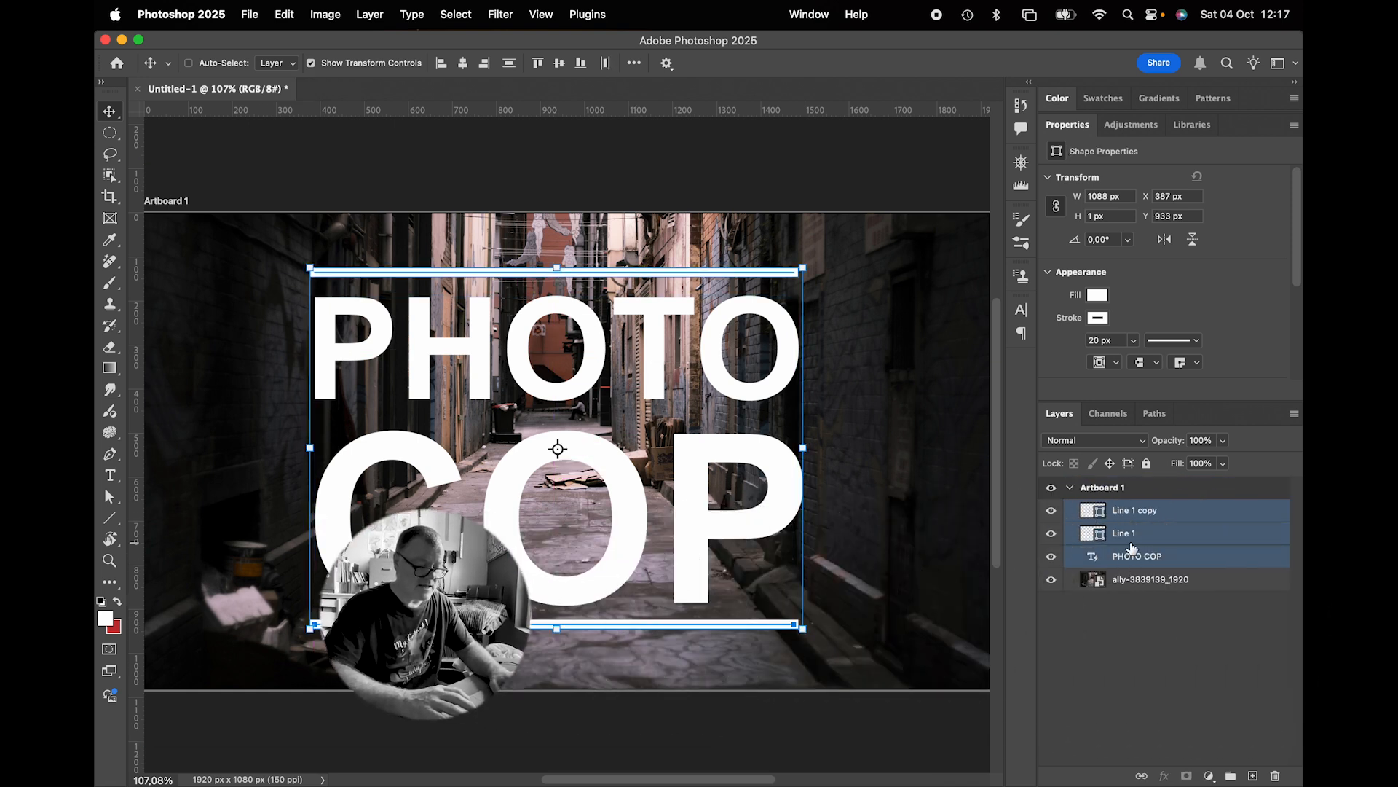
{"action": "key", "text": "super+e"}
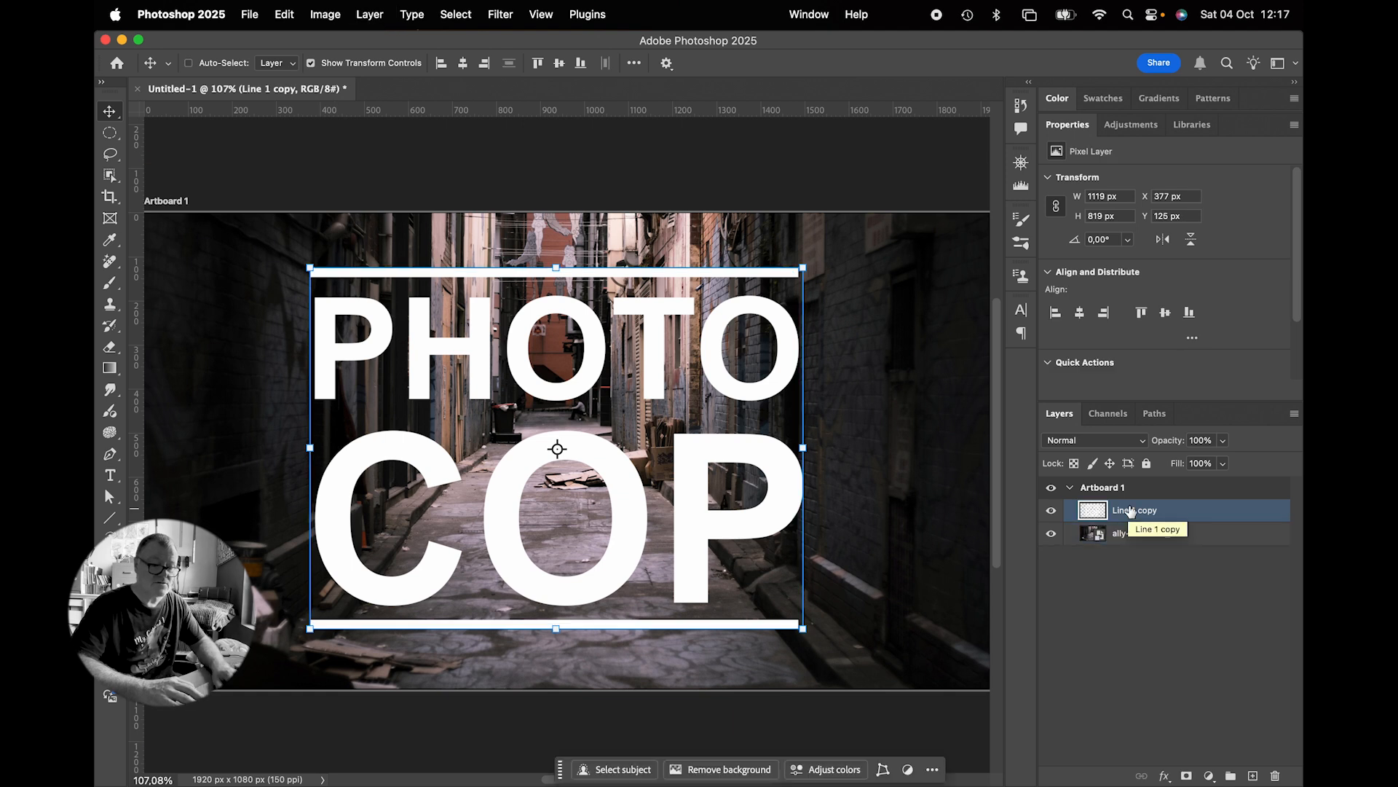
{"action": "double_click", "coordinate": [1131, 510]}
{"action": "type", "text": "Photo"}
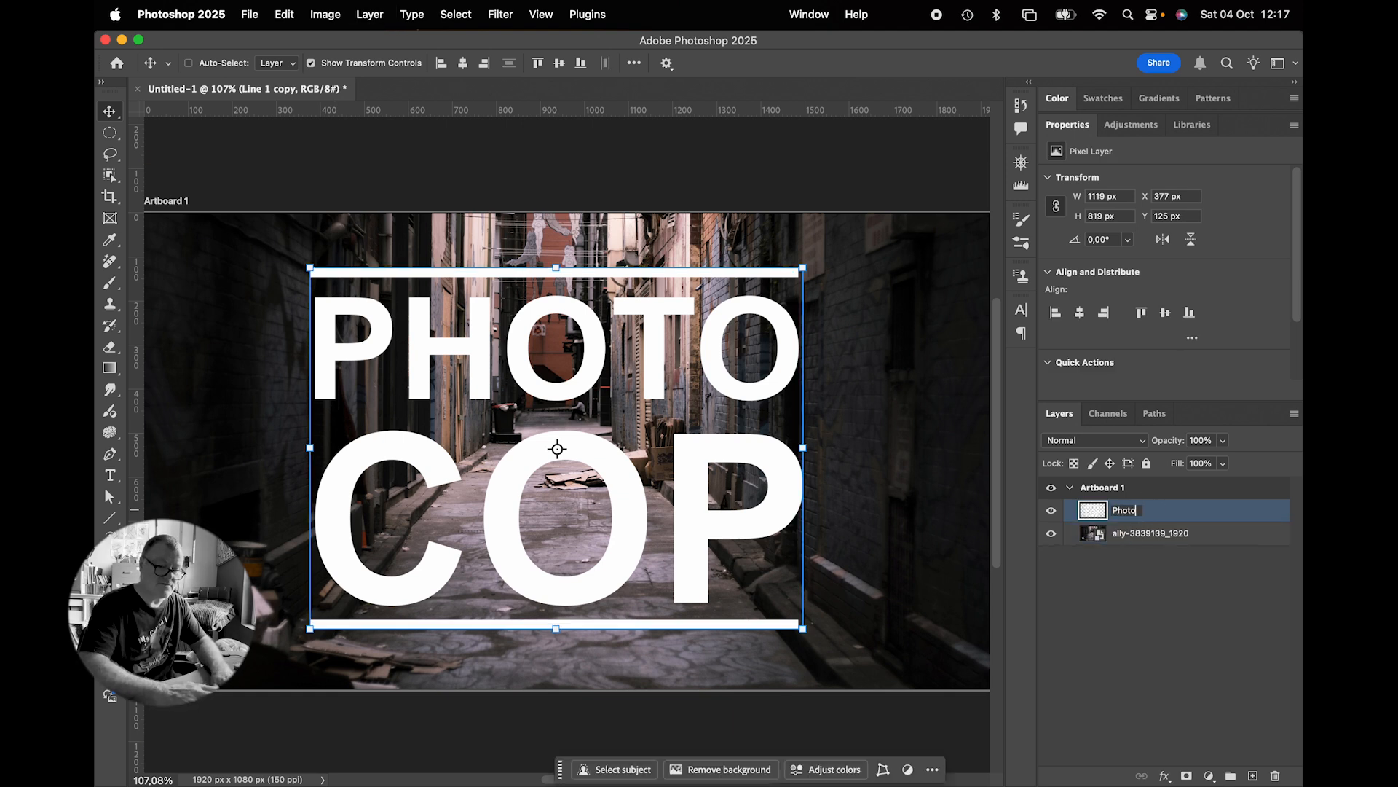
{"action": "type", "text": " Cop"}
{"action": "key", "text": "Return"}
Rename the alley photo layer as Backstreet
{"action": "double_click", "coordinate": [1143, 533]}
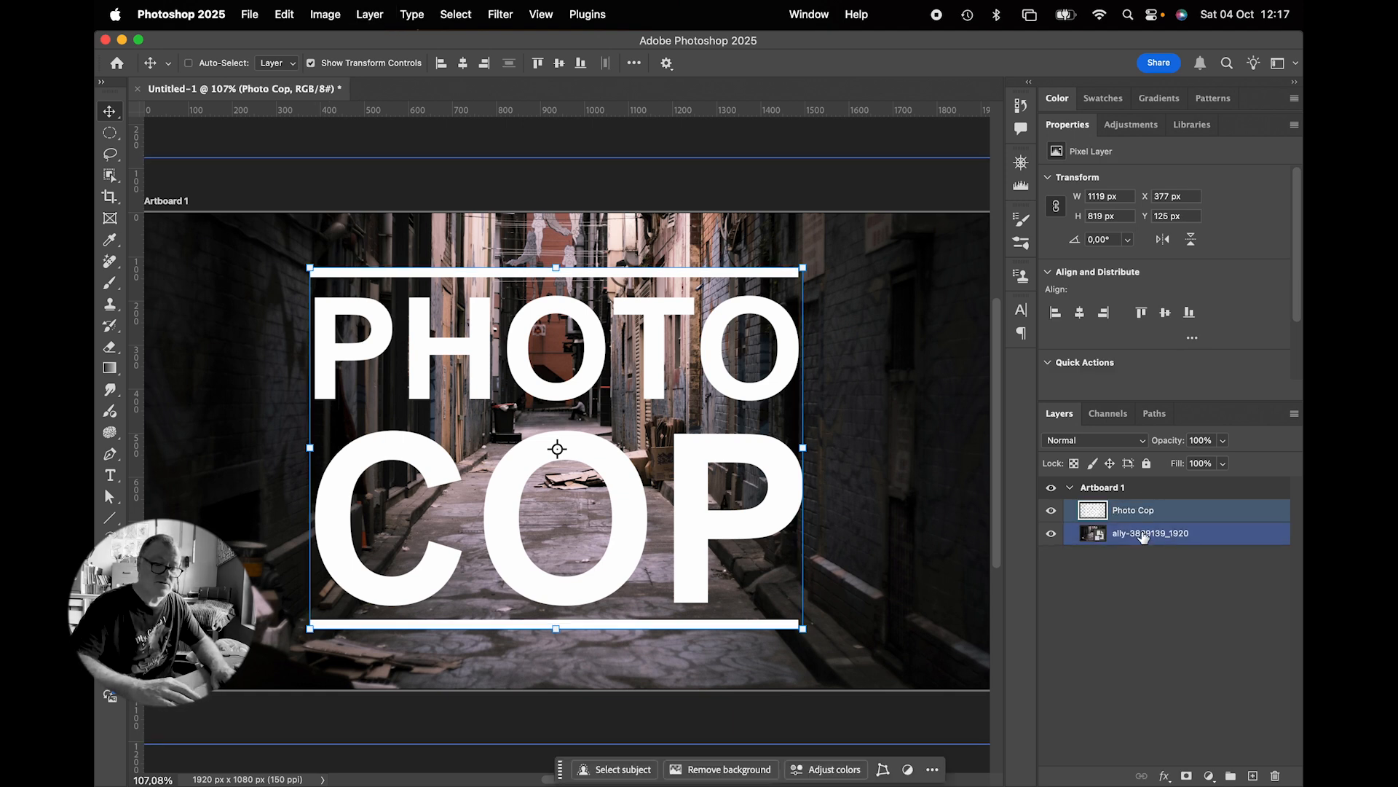
{"action": "type", "text": "S"}
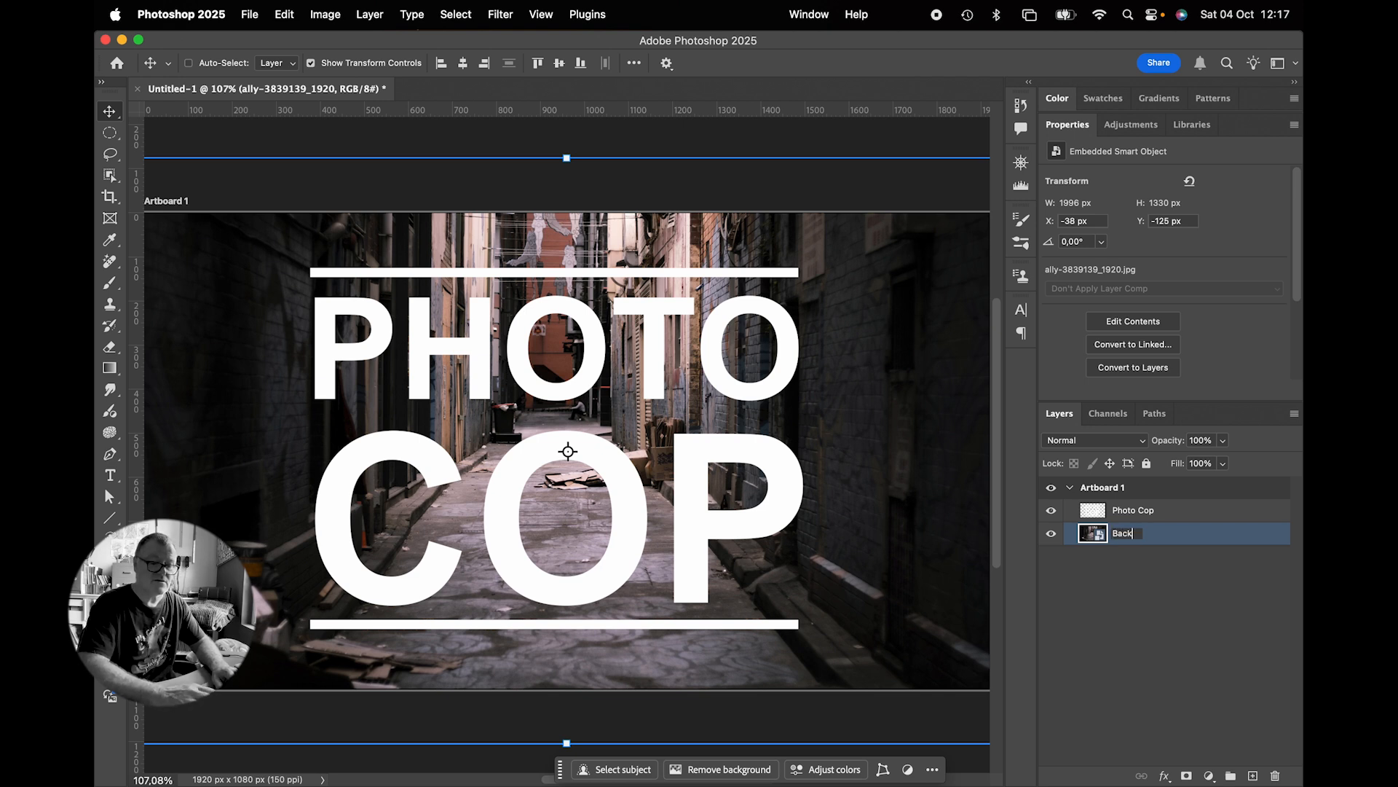
{"action": "type", "text": "ackstreet"}
{"action": "key", "text": "Return"}
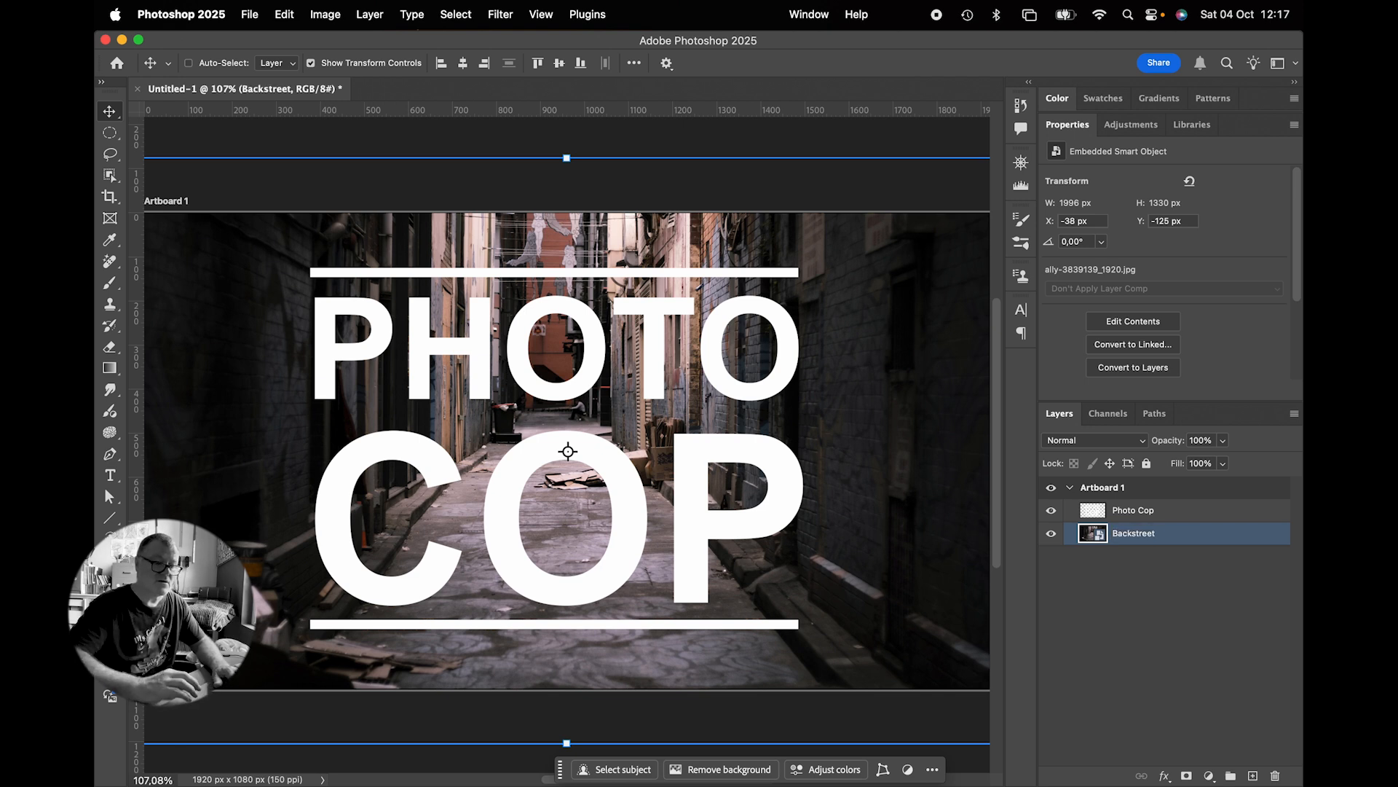
Distort the Photo Cop layer by pulling both of its lower corners inward and slightly up, narrowing the base to the alley floor
{"action": "left_click", "coordinate": [1156, 511], "text": "shift"}
{"action": "left_click", "coordinate": [1100, 516]}
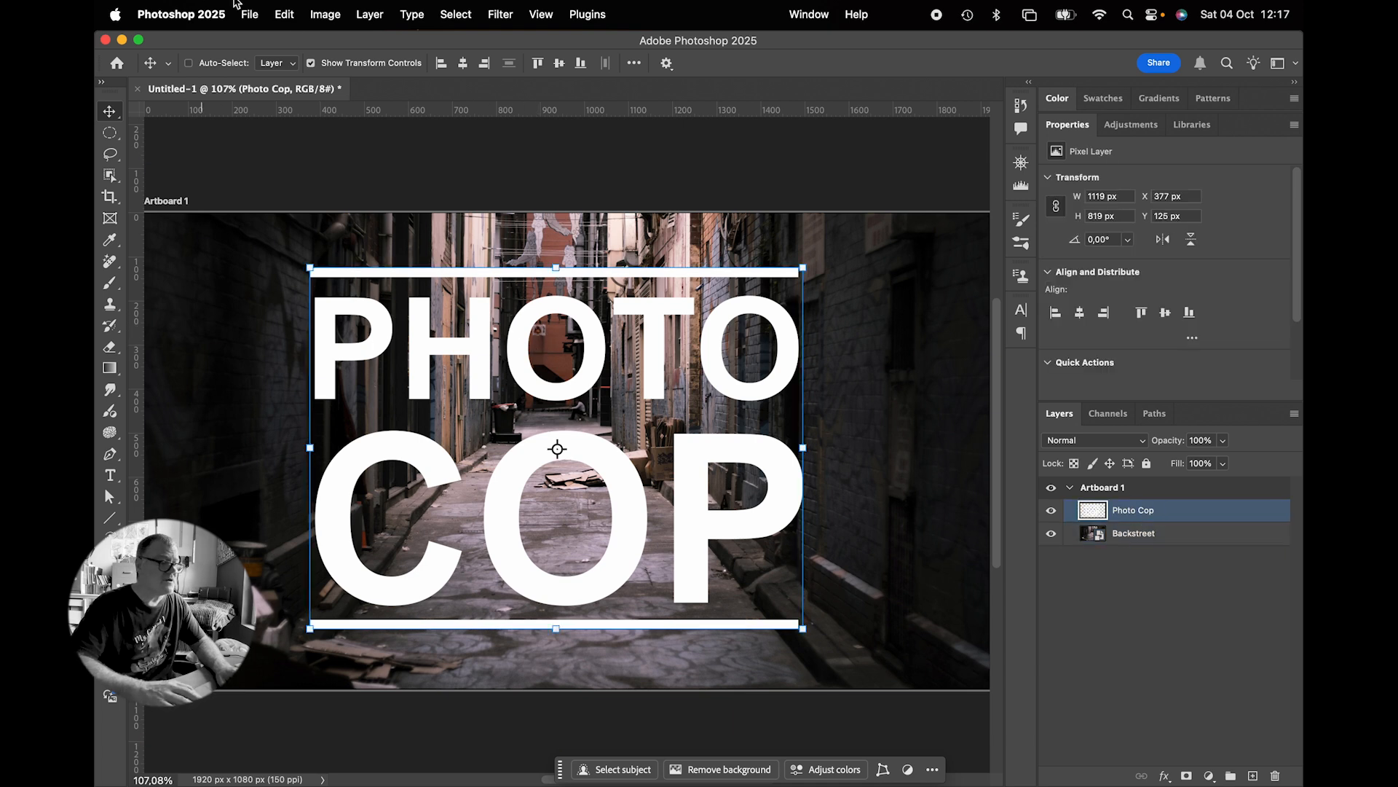
{"action": "left_click", "coordinate": [284, 14]}
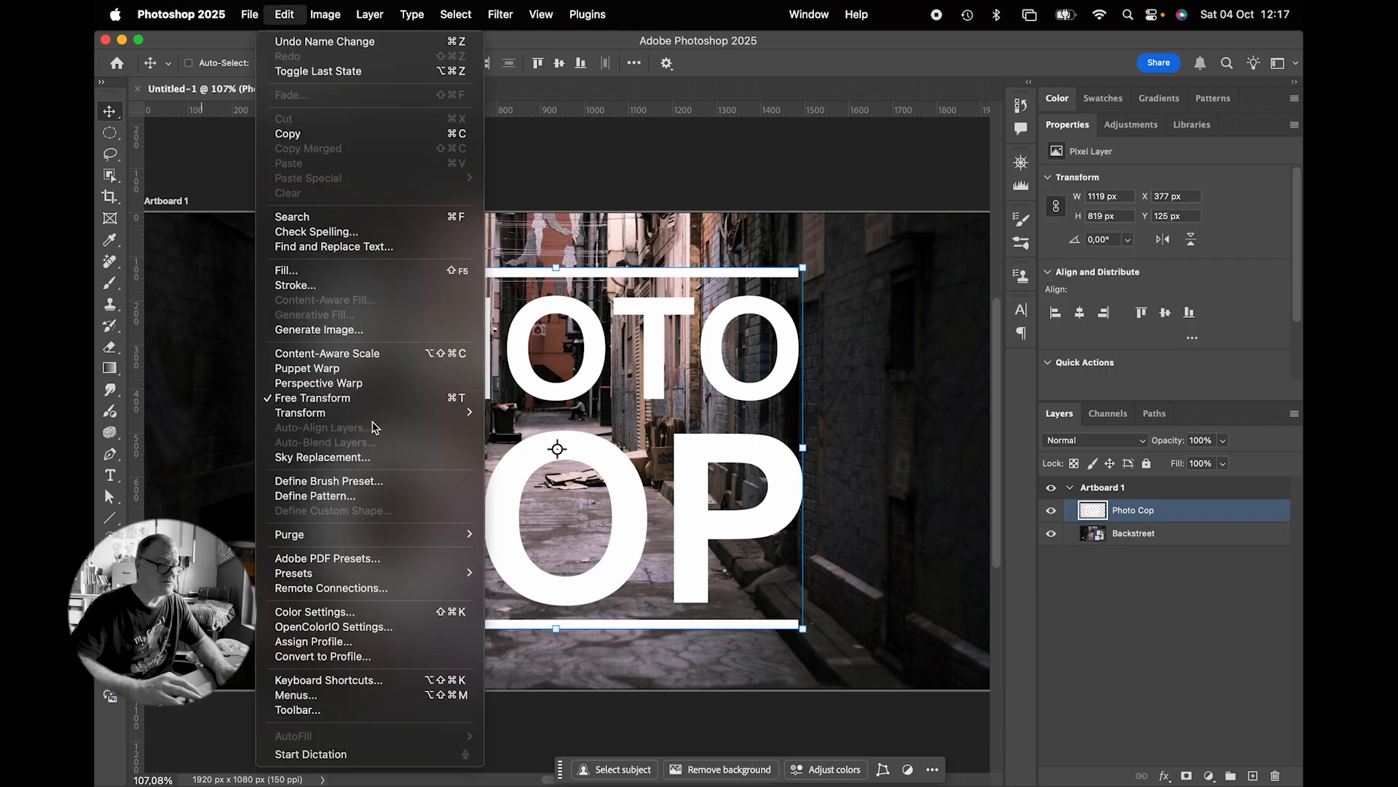
{"action": "mouse_move", "coordinate": [373, 412]}
{"action": "left_click", "coordinate": [554, 484]}
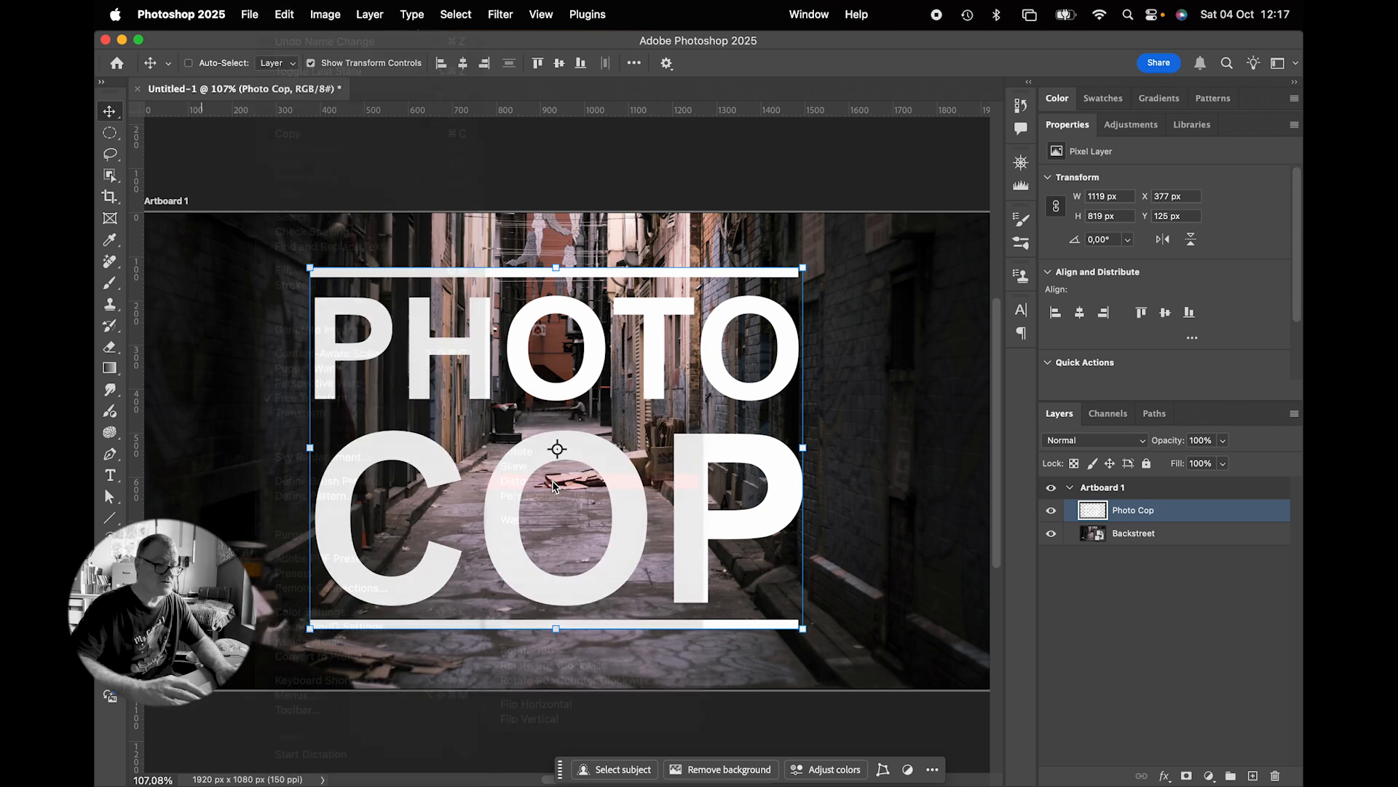
{"action": "left_click_drag", "start_coordinate": [311, 628], "coordinate": [364, 611]}
{"action": "left_click_drag", "start_coordinate": [804, 629], "coordinate": [755, 616]}
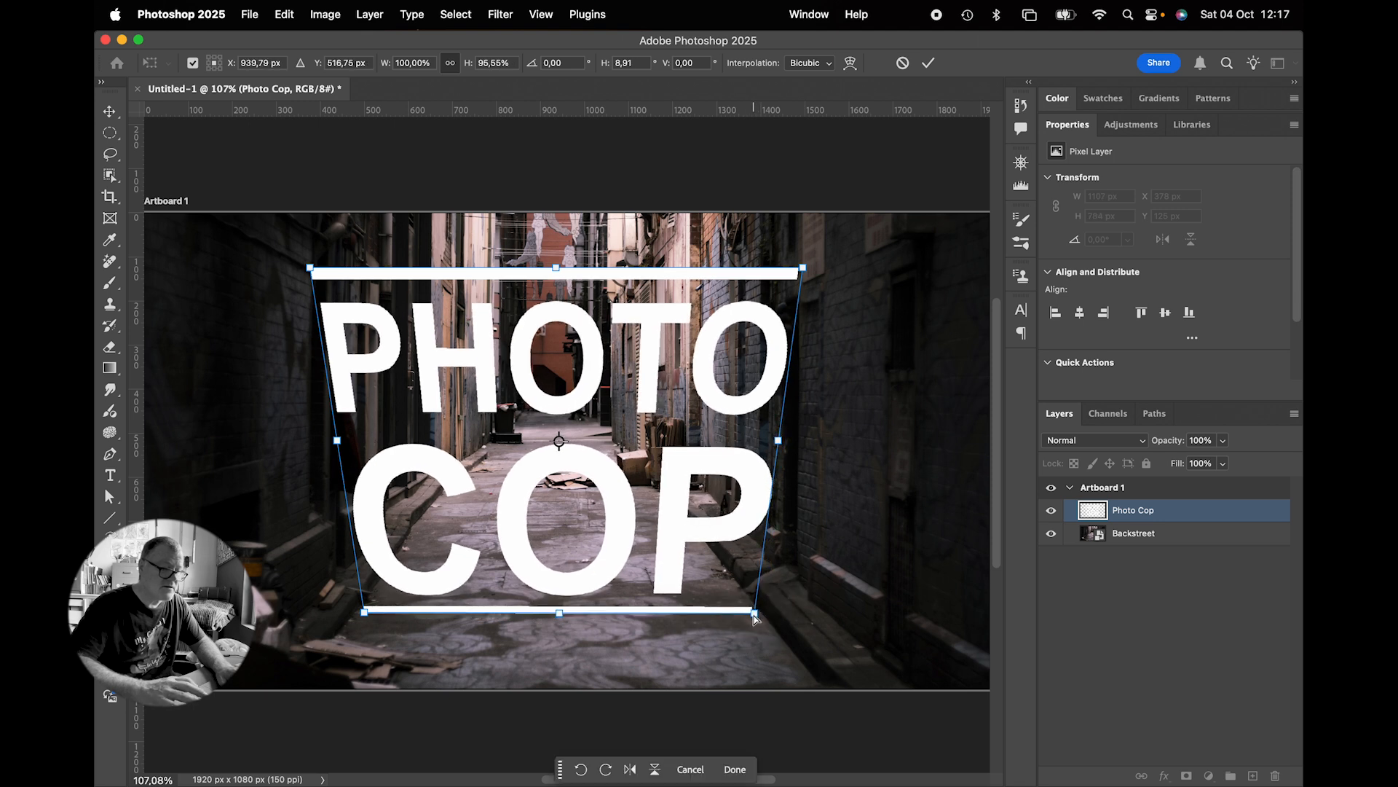
Bring the distorted lettering's upper corners down and inward along the pavement perspective, about 879 by 237 px overall, and apply the distortion
{"action": "left_click_drag", "start_coordinate": [802, 268], "coordinate": [687, 522]}
{"action": "left_click_drag", "start_coordinate": [310, 268], "coordinate": [422, 518]}
{"action": "mouse_move", "coordinate": [552, 521]}
{"action": "left_mouse_down"}
{"action": "mouse_move", "coordinate": [551, 488]}
{"action": "mouse_move", "coordinate": [549, 513]}
{"action": "left_mouse_up"}
{"action": "left_click_drag", "start_coordinate": [681, 511], "coordinate": [675, 513]}
{"action": "left_click_drag", "start_coordinate": [425, 512], "coordinate": [432, 512]}
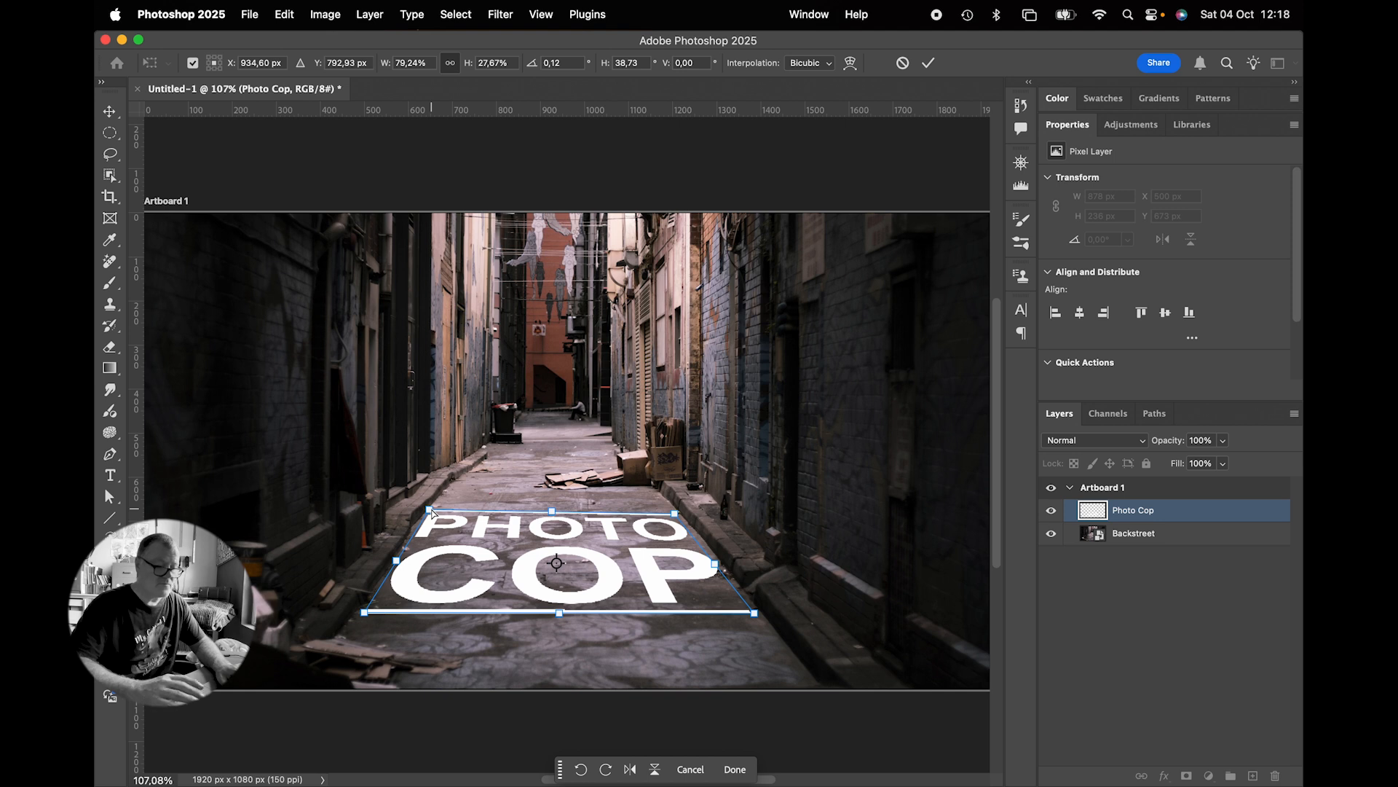
{"action": "key", "text": "Return"}
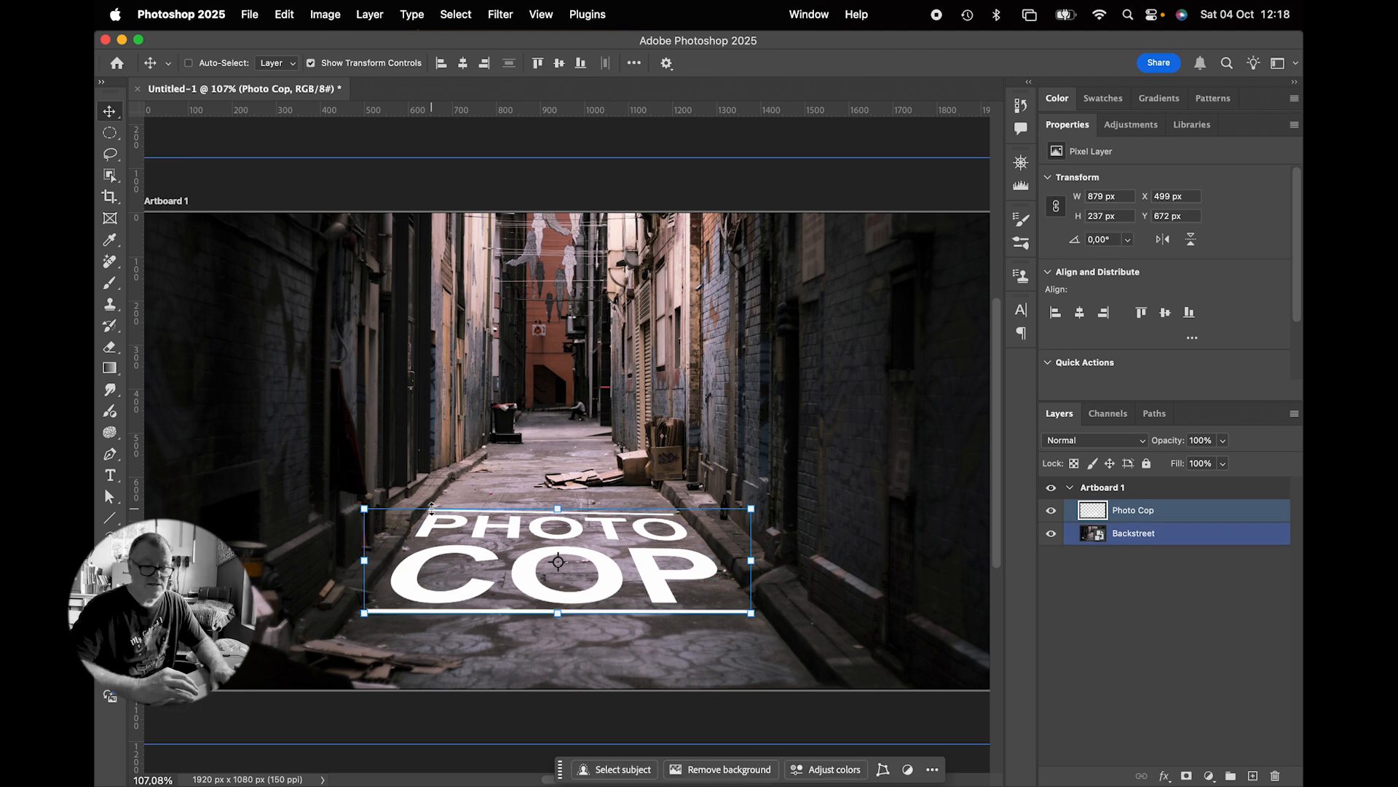
{"action": "left_click", "coordinate": [1152, 599]}
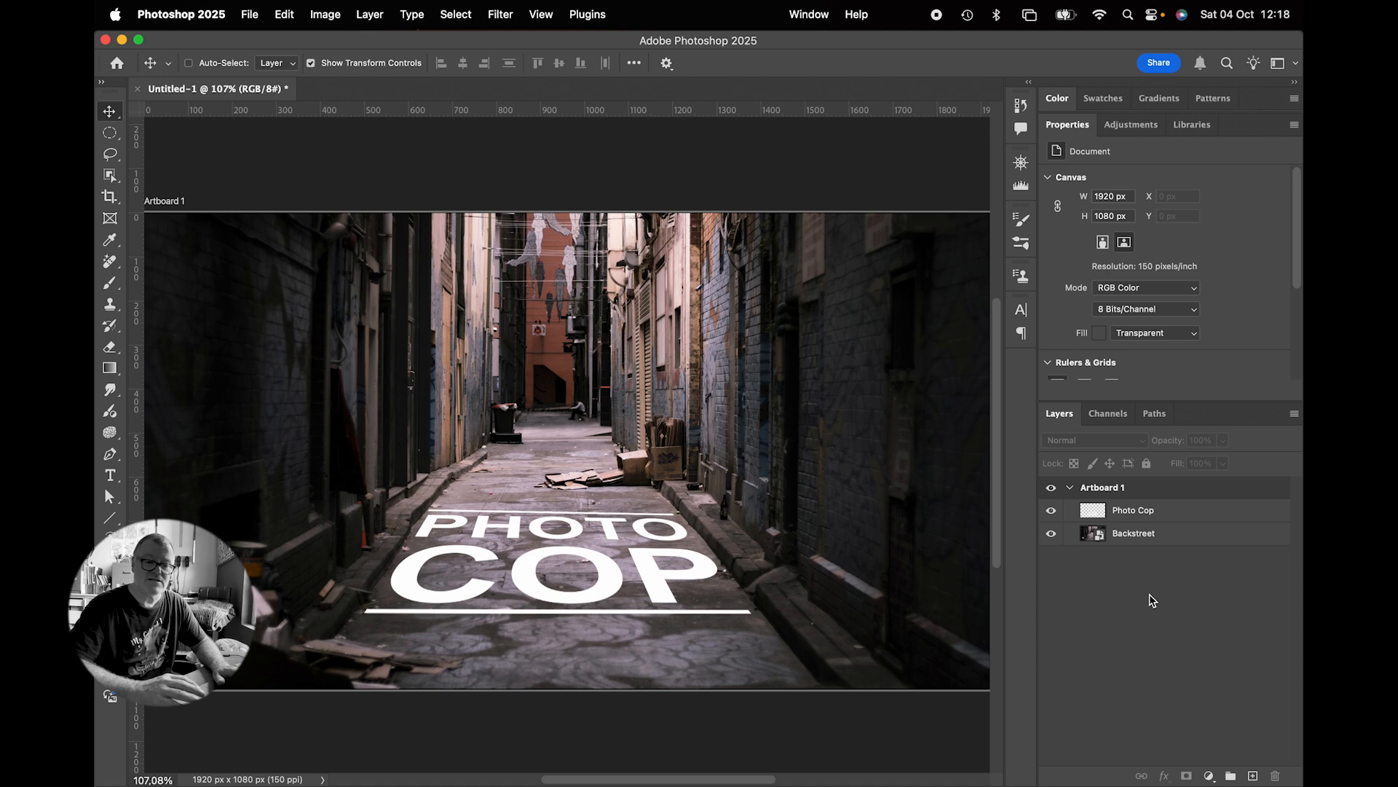
Blend the Photo Cop layer into the pavement using gray Blend If with underlying layer sliders split at 47/111 and 142/194
{"action": "left_click", "coordinate": [1154, 510]}
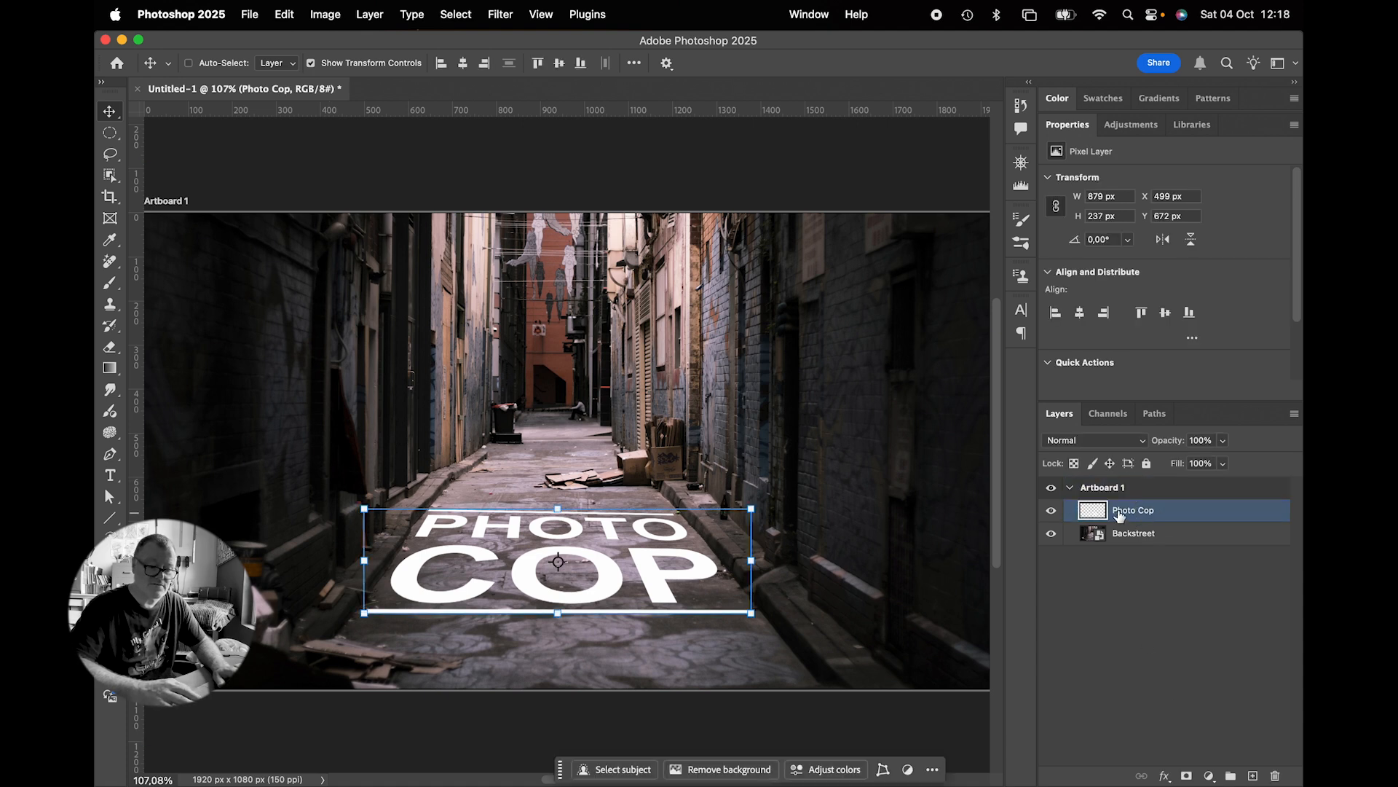
{"action": "left_click", "coordinate": [1160, 776]}
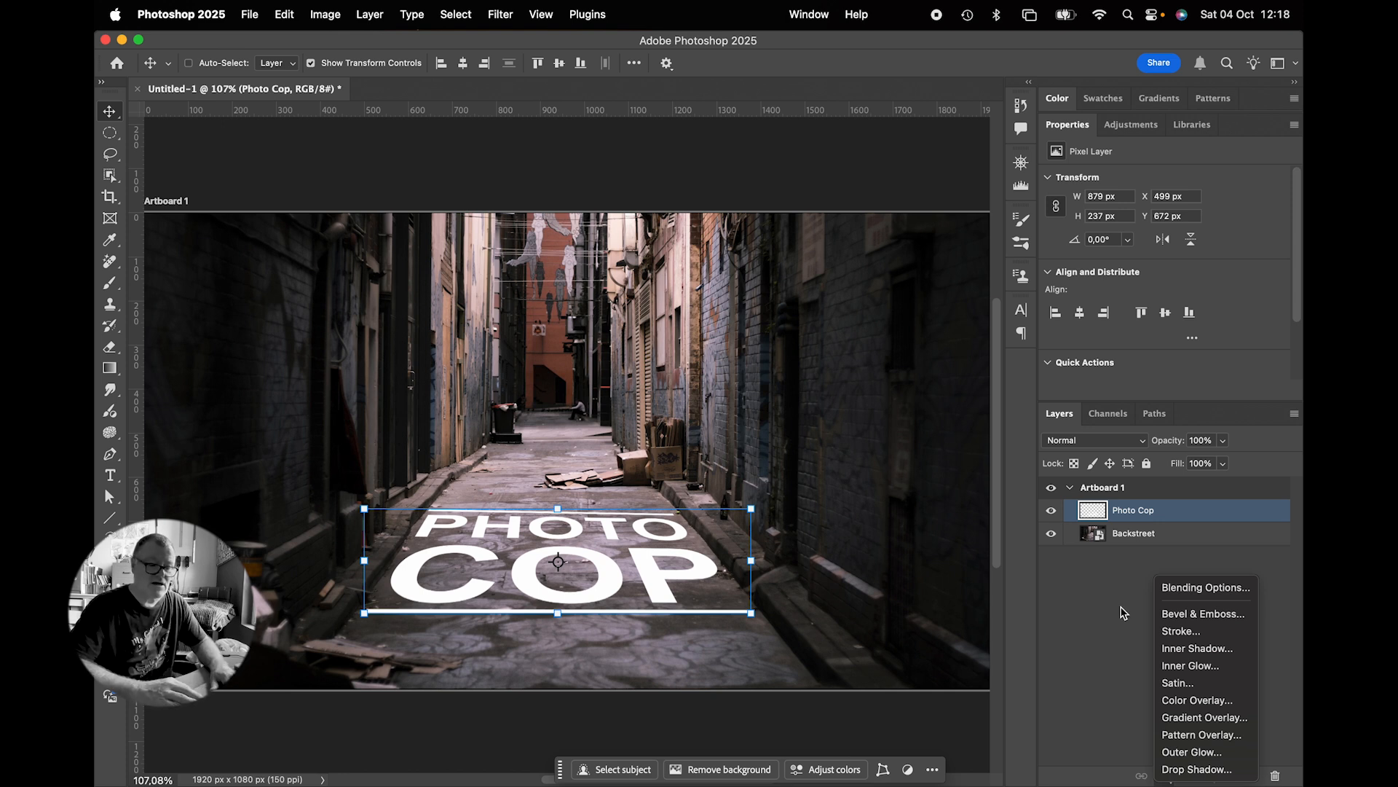
{"action": "left_click", "coordinate": [1176, 587]}
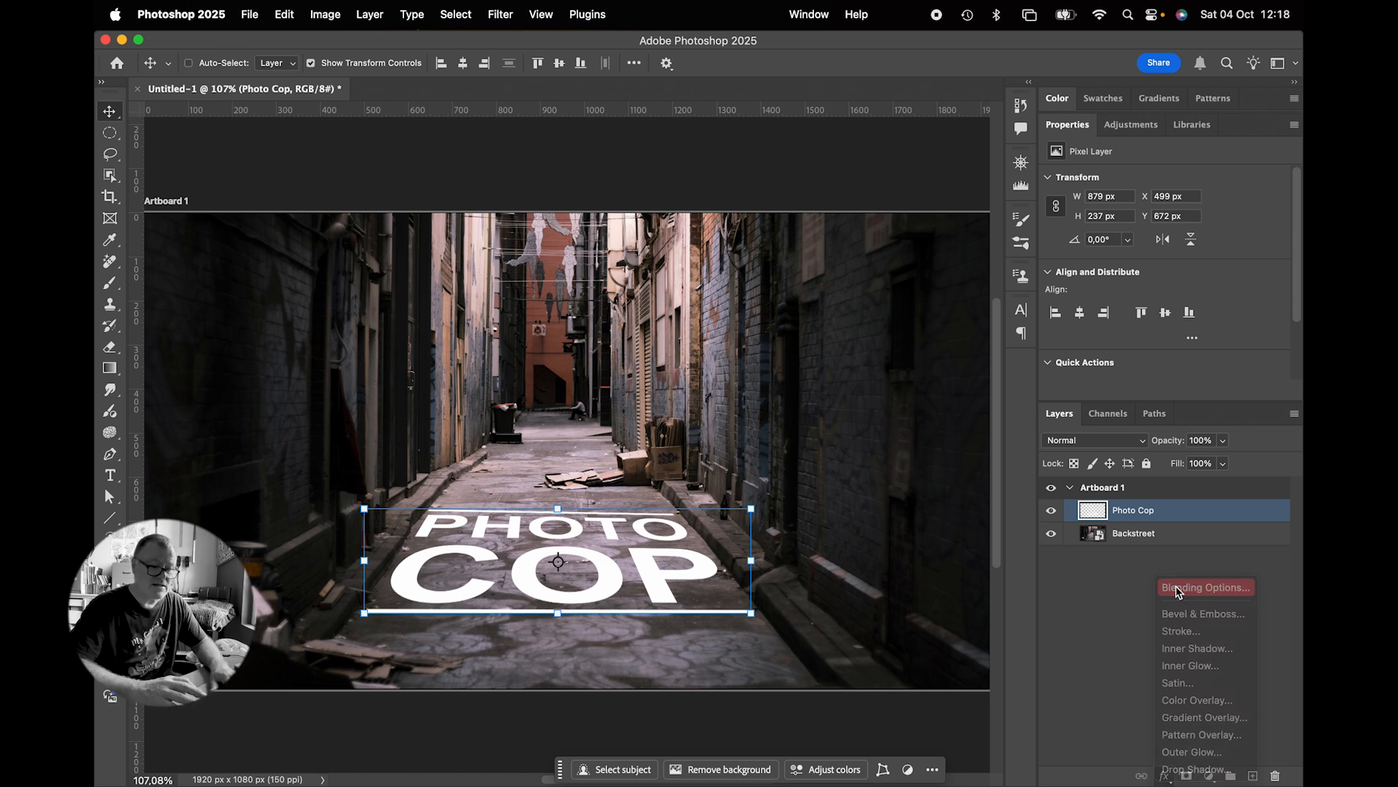
{"action": "left_click_drag", "start_coordinate": [703, 333], "coordinate": [854, 287]}
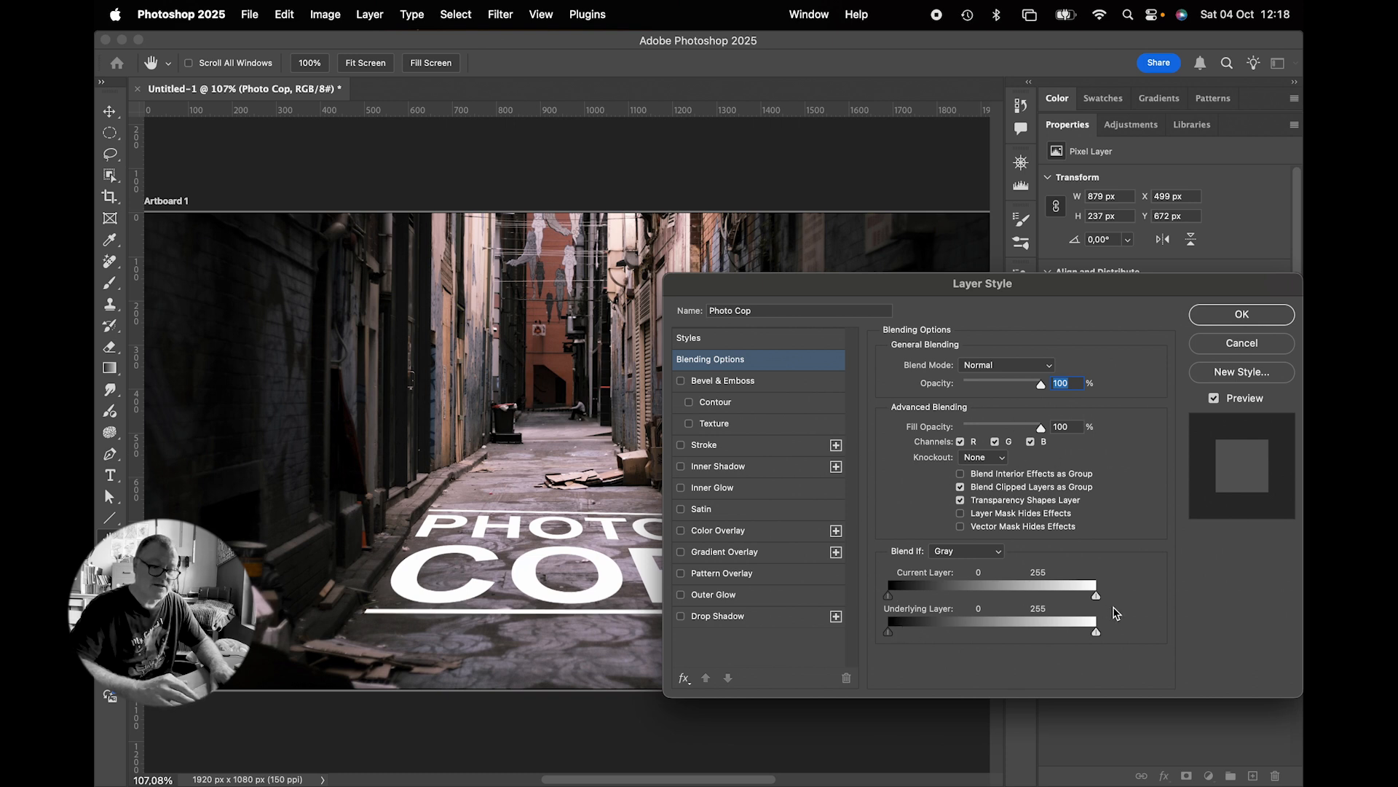
{"action": "left_click_drag", "start_coordinate": [892, 636], "coordinate": [963, 653]}
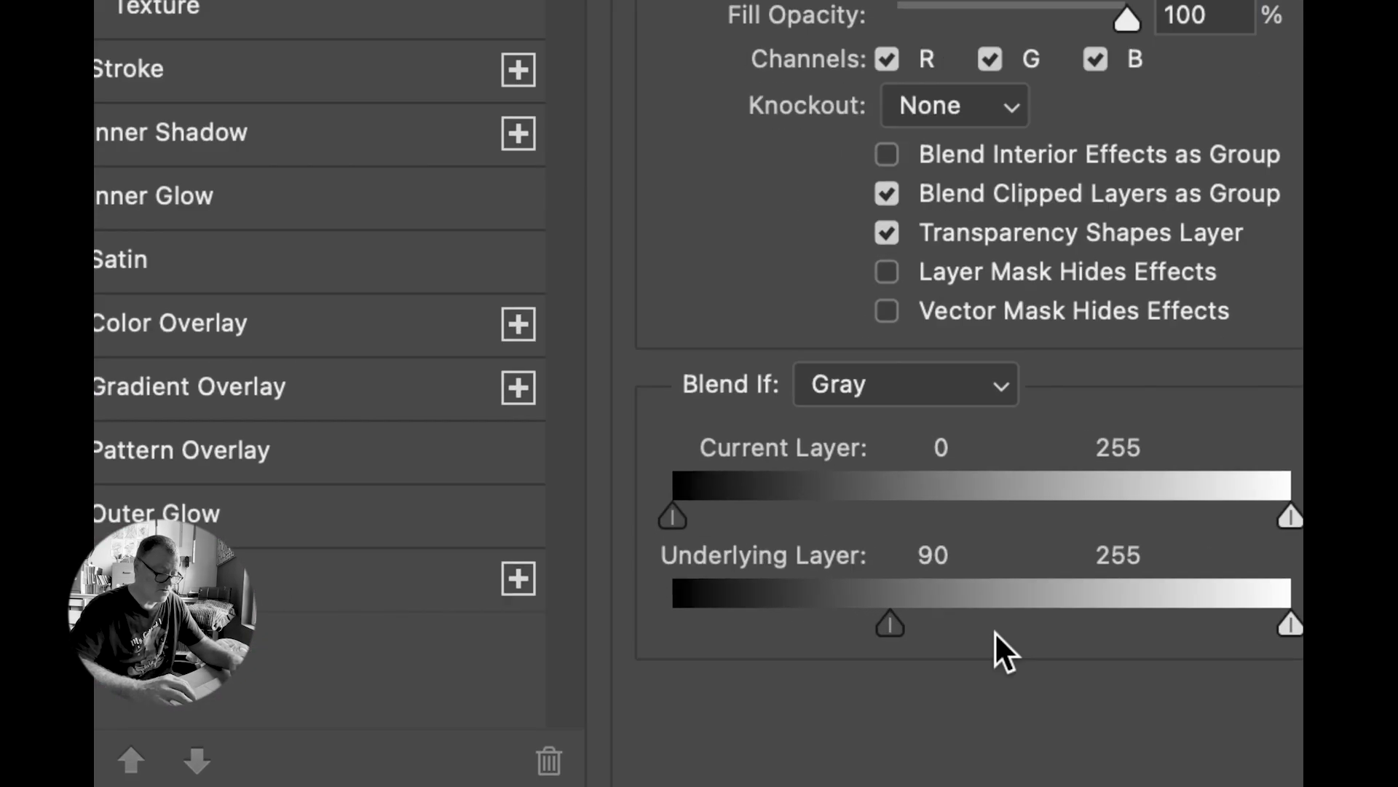
{"action": "left_click_drag", "start_coordinate": [894, 624], "coordinate": [845, 627]}
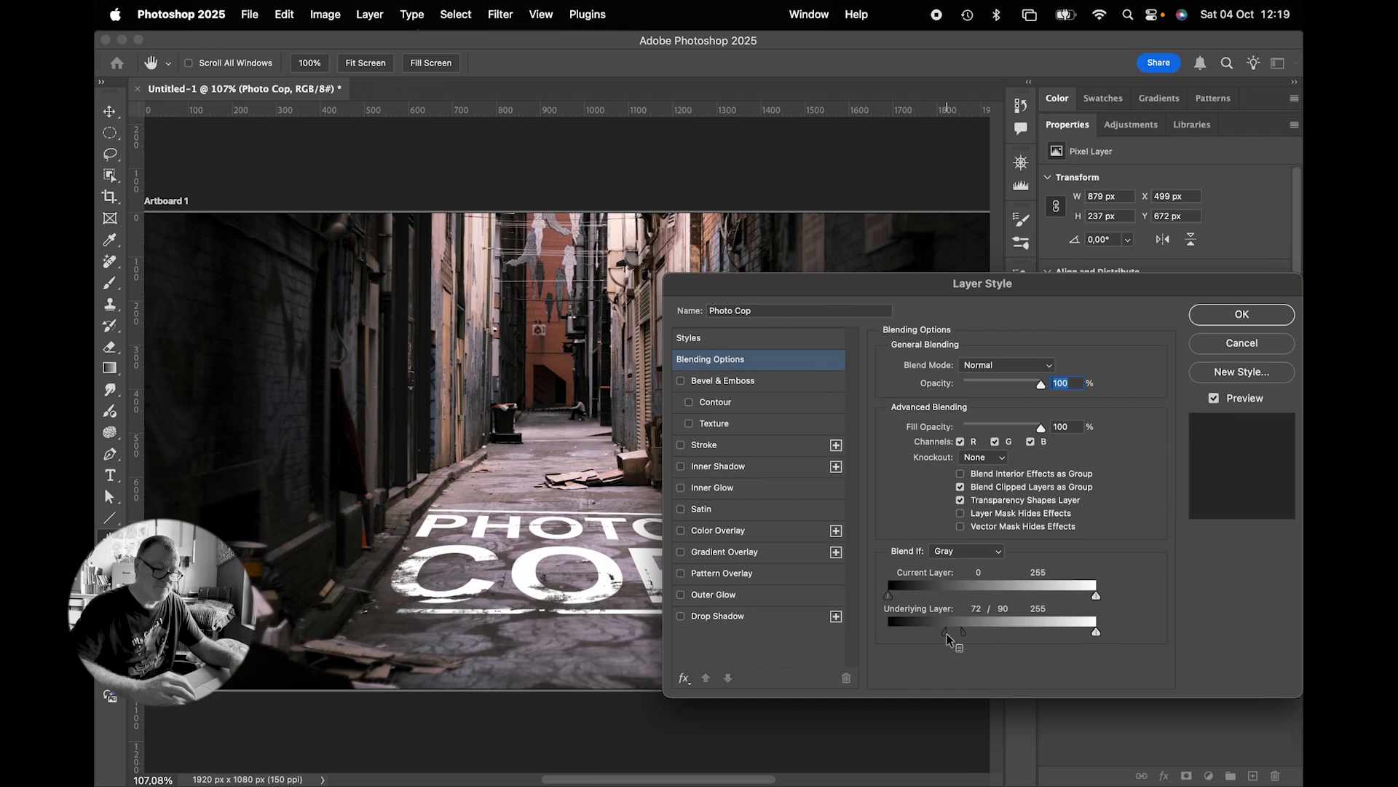
{"action": "left_click_drag", "start_coordinate": [948, 638], "coordinate": [981, 635]}
{"action": "left_click_drag", "start_coordinate": [1098, 633], "coordinate": [1003, 636]}
{"action": "left_click_drag", "start_coordinate": [820, 286], "coordinate": [935, 261]}
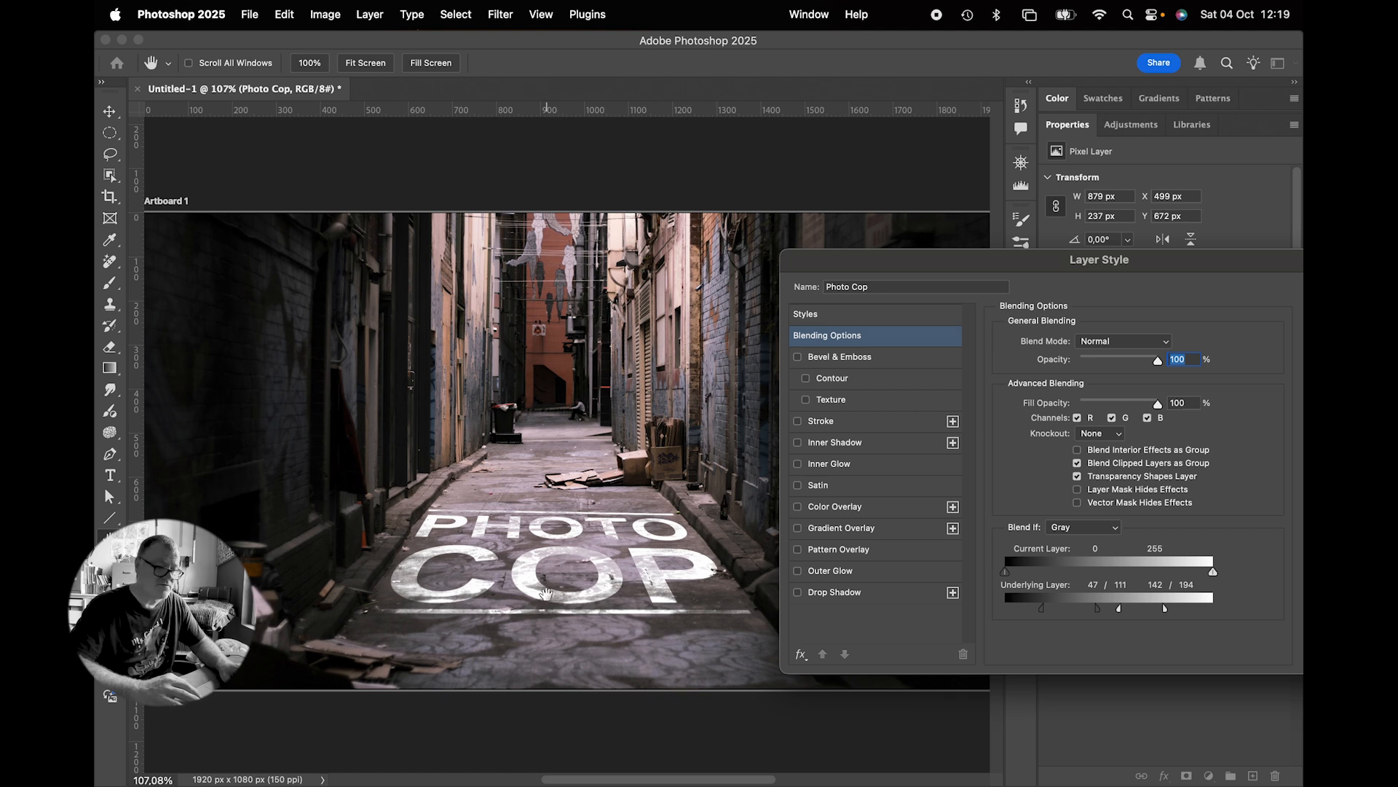
Add a normal-mode Color Overlay in yellow ffd200 at 100% opacity to the Photo Cop layer
{"action": "left_click_drag", "start_coordinate": [908, 260], "coordinate": [895, 196]}
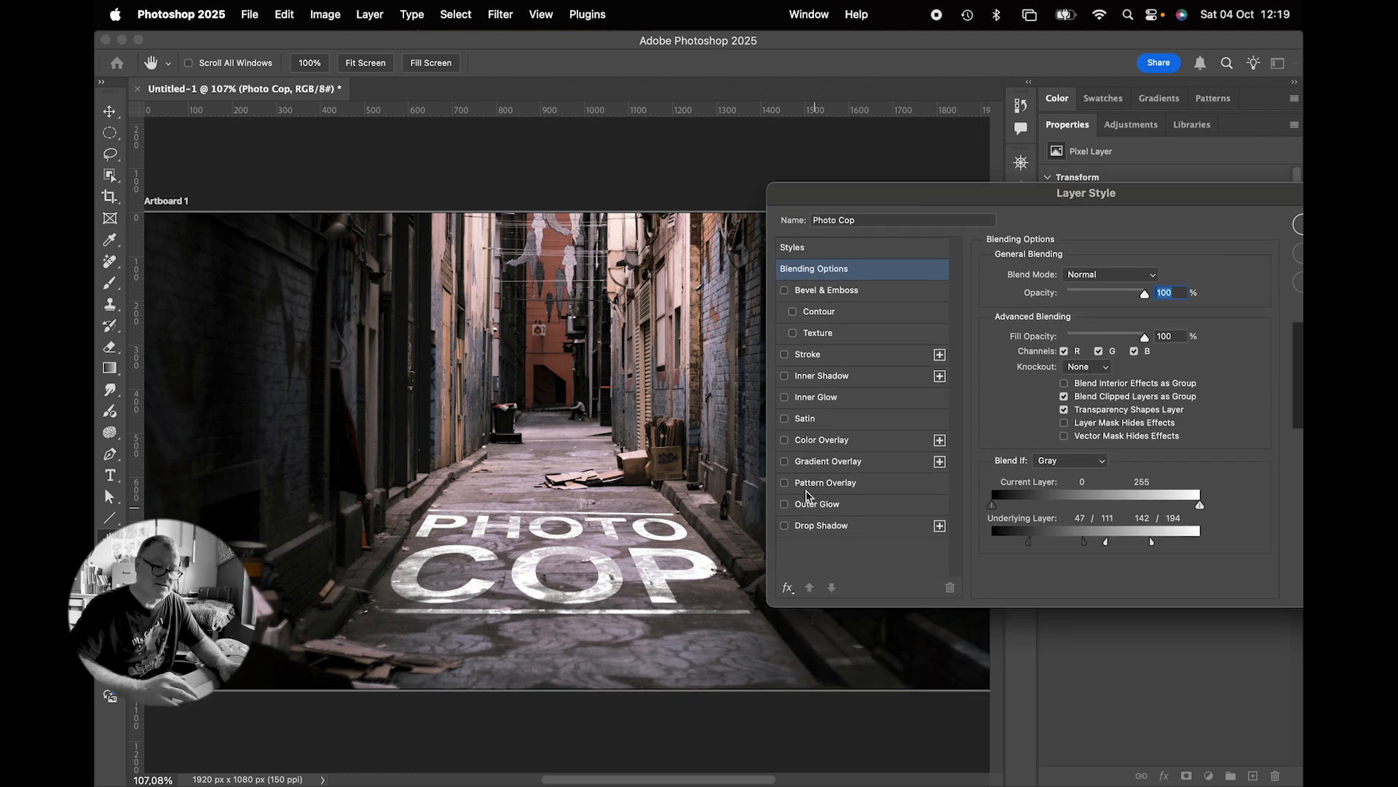
{"action": "left_click", "coordinate": [812, 440]}
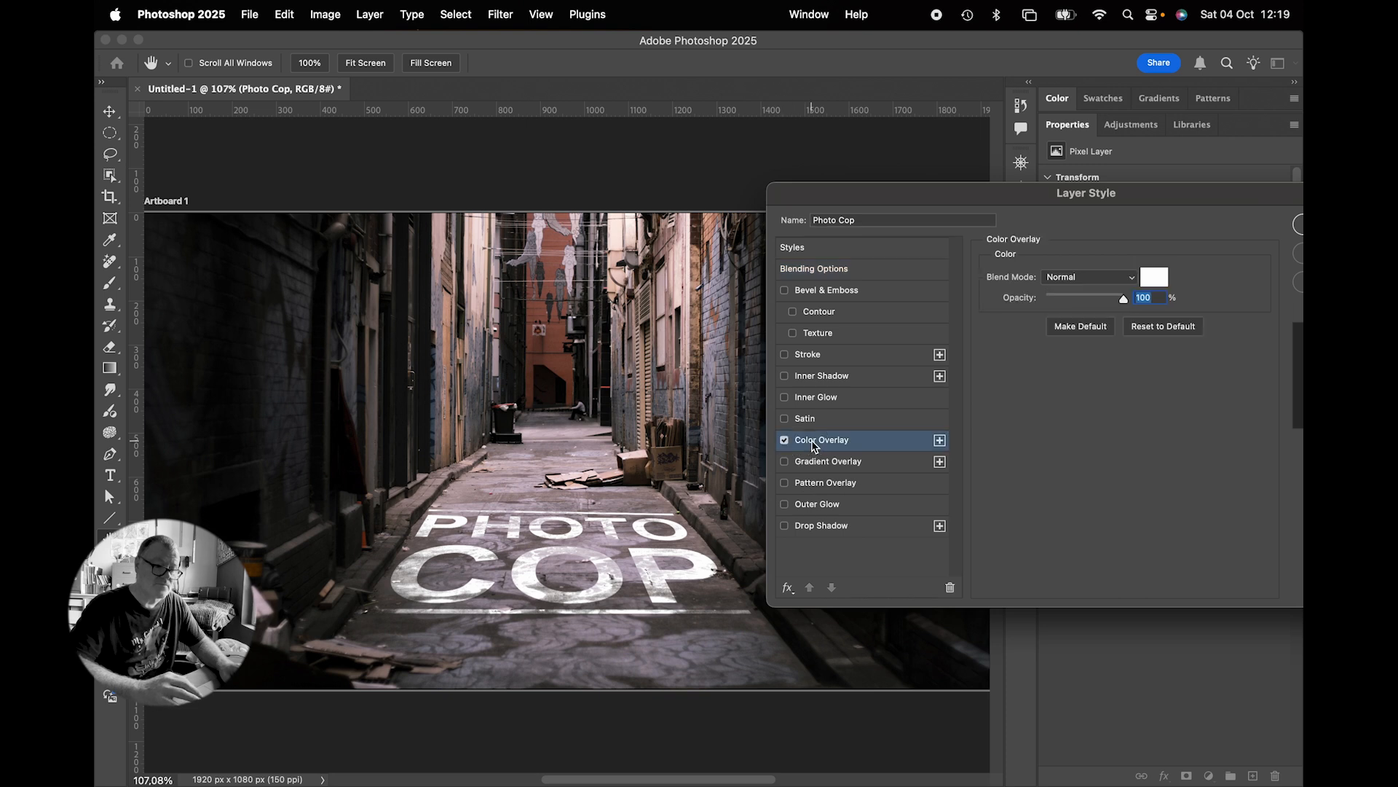
{"action": "left_click", "coordinate": [1158, 281]}
{"action": "left_click", "coordinate": [992, 420]}
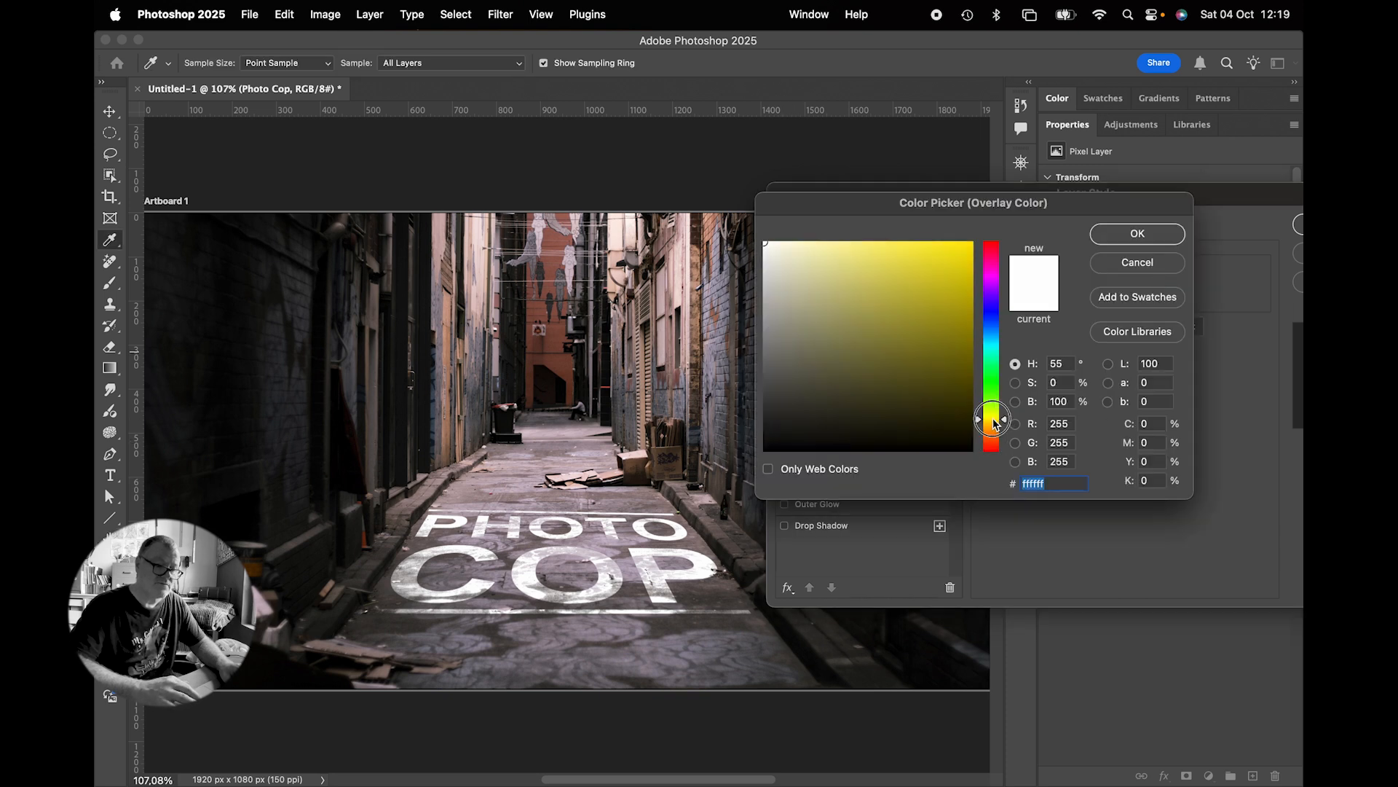
{"action": "left_click_drag", "start_coordinate": [956, 296], "coordinate": [987, 233]}
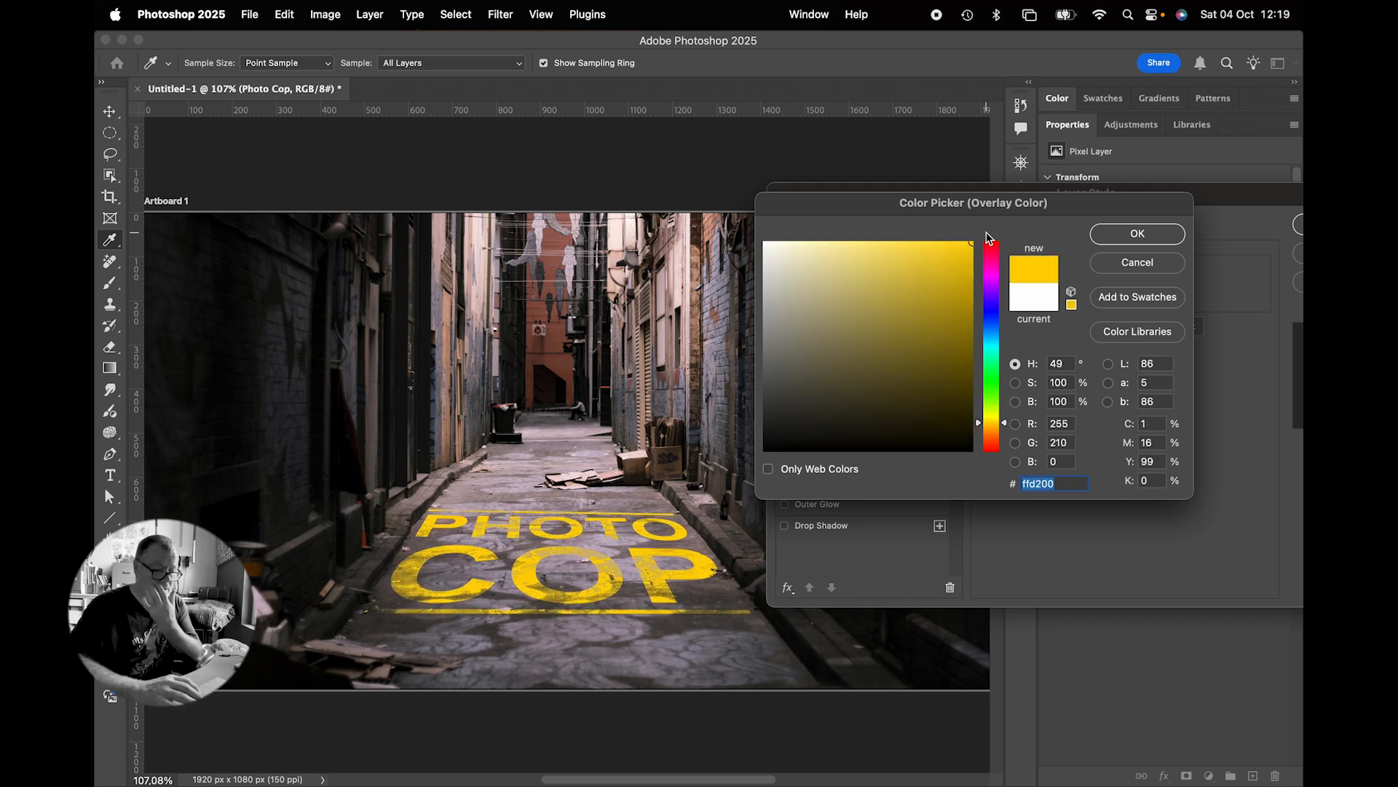
{"action": "left_click", "coordinate": [1120, 236]}
Add a white outside stroke of 4 px to the Photo Cop layer and apply the layer style
{"action": "left_click", "coordinate": [842, 358]}
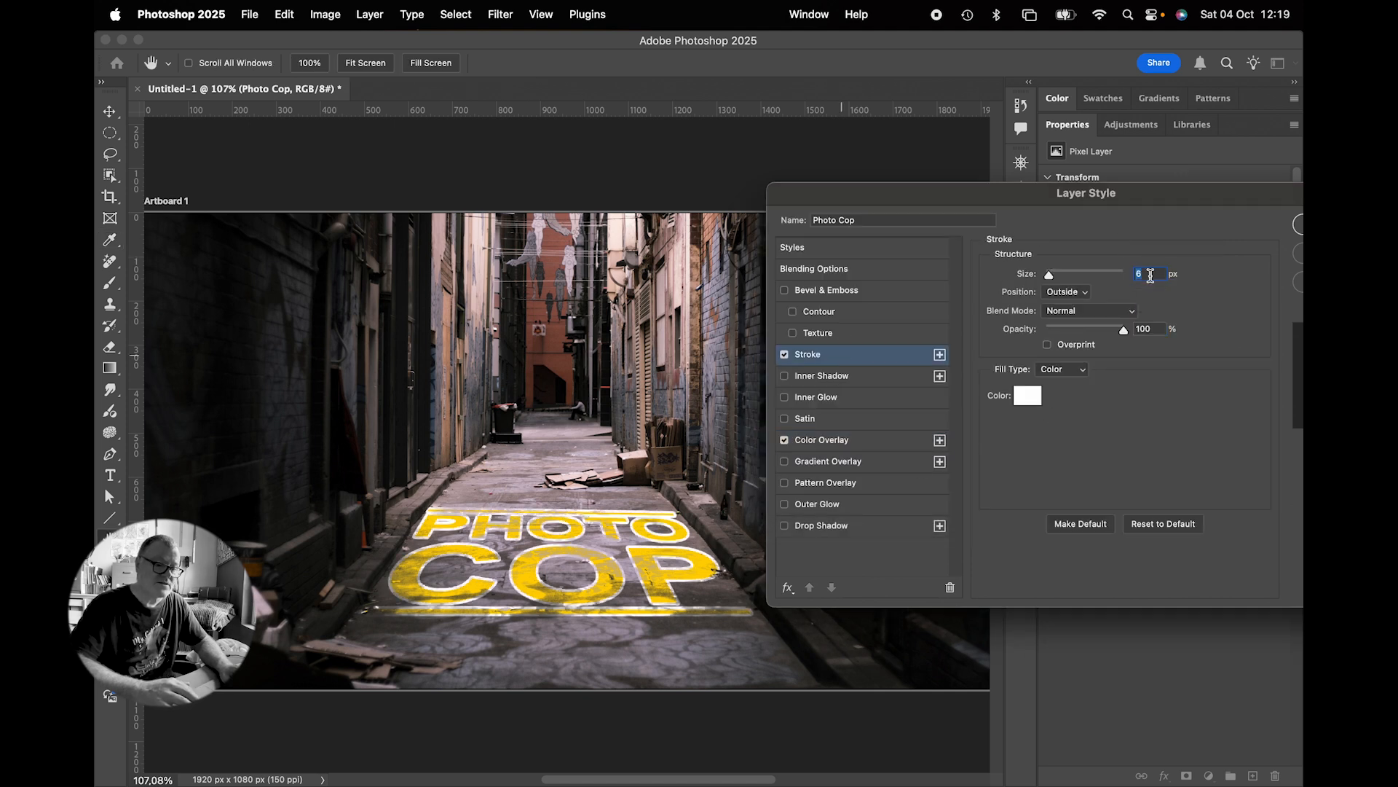
{"action": "key", "text": "Down"}
{"action": "key", "text": "Down"}
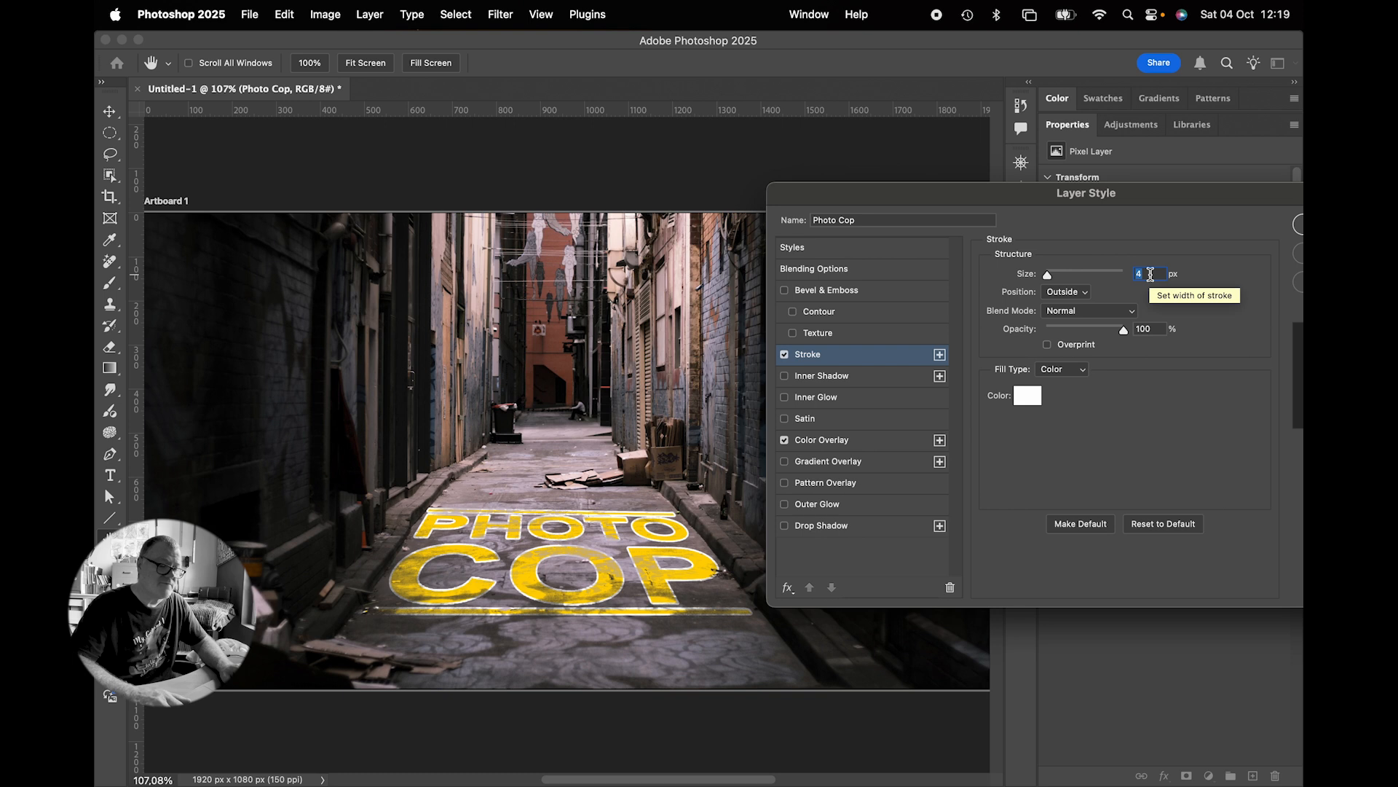
{"action": "key", "text": "Return"}
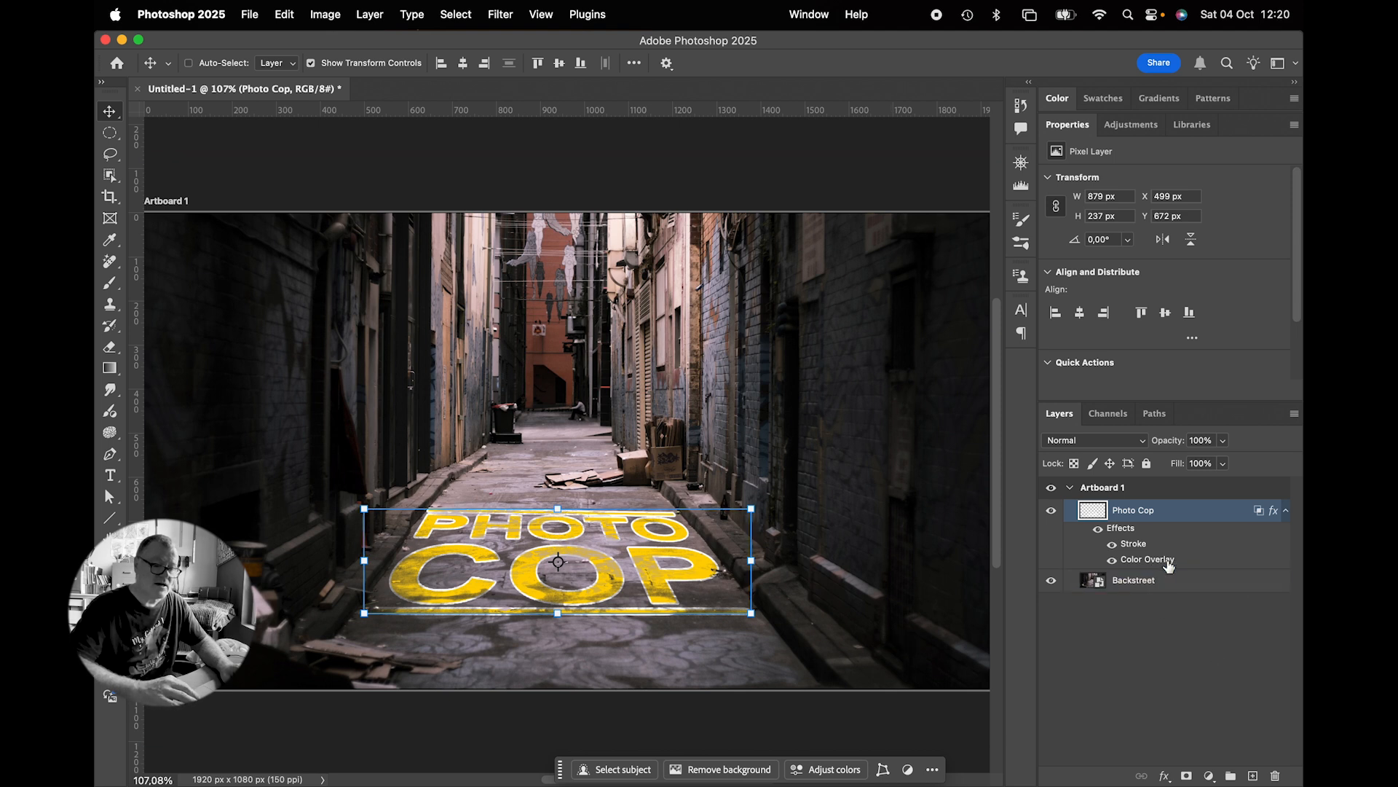
Reduce the Photo Cop layer's stroke size to 2 px, apply it and deselect the layer
{"action": "double_click", "coordinate": [1133, 545]}
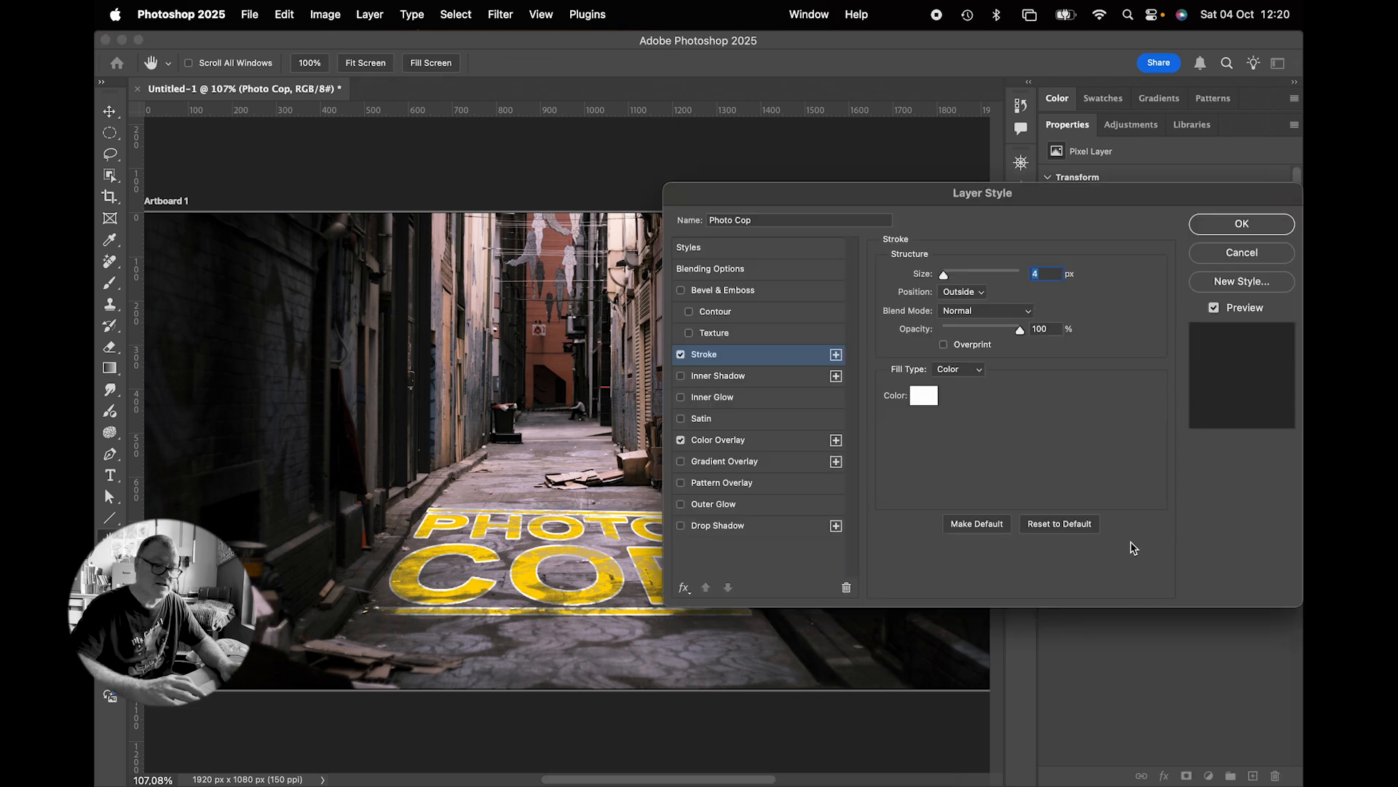
{"action": "key", "text": "Down"}
{"action": "key", "text": "Down"}
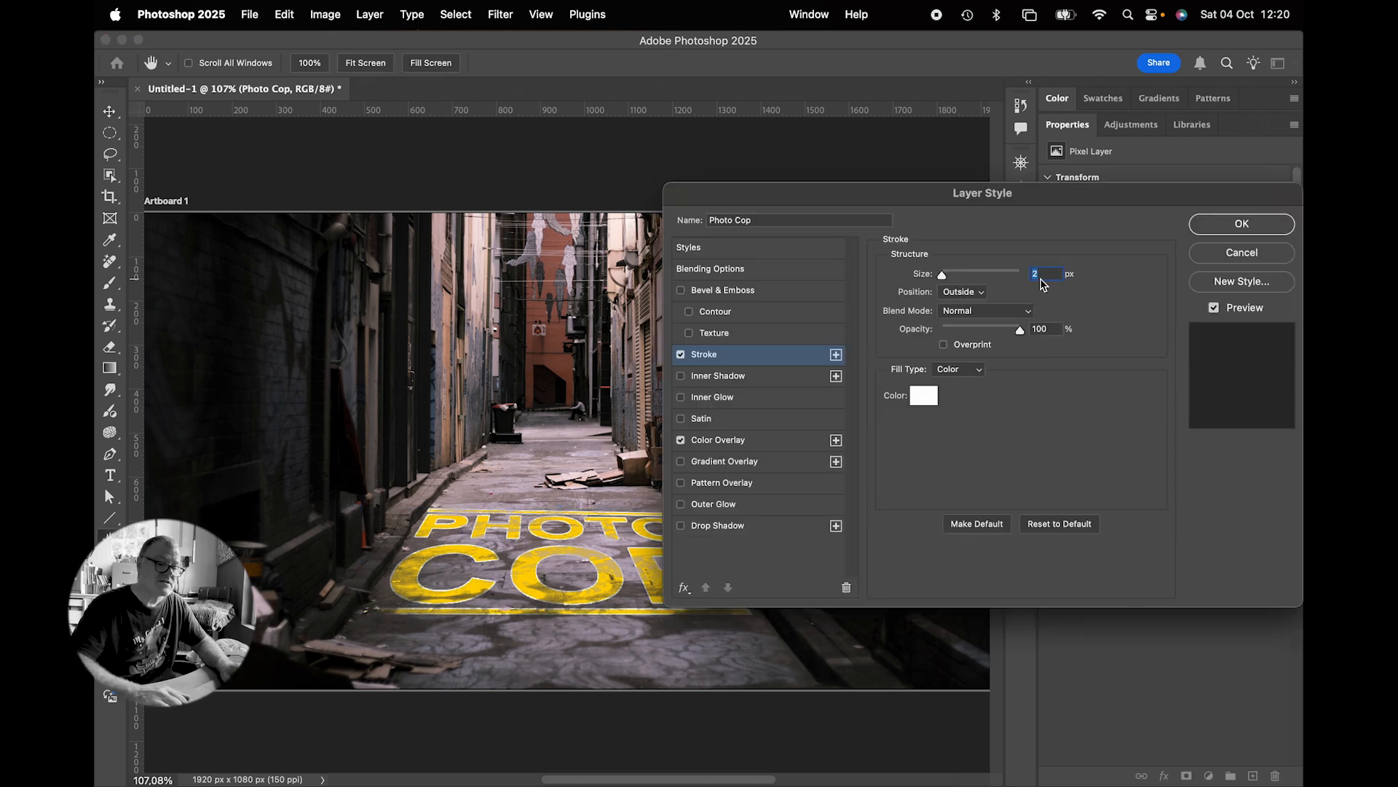
{"action": "left_click", "coordinate": [1230, 228]}
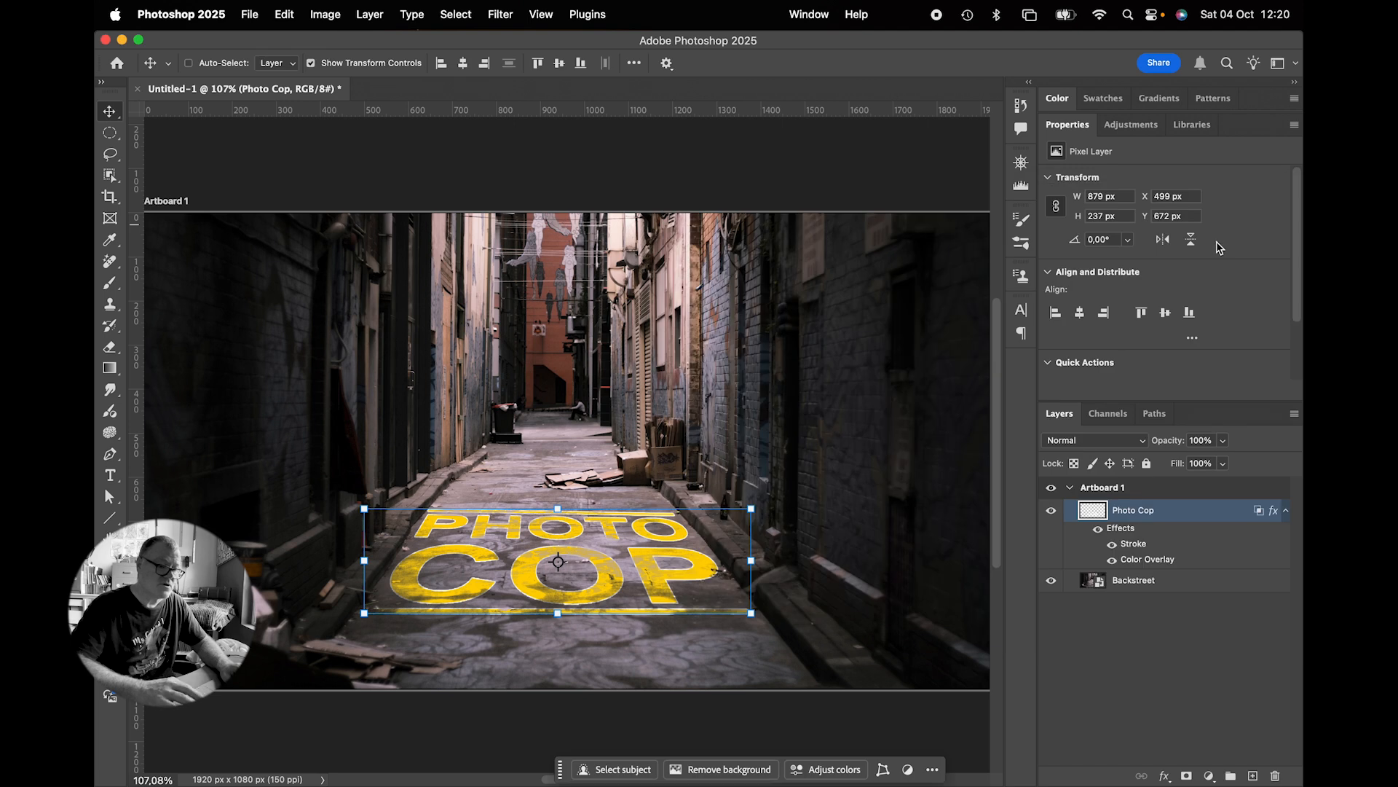
{"action": "left_click", "coordinate": [1146, 658]}
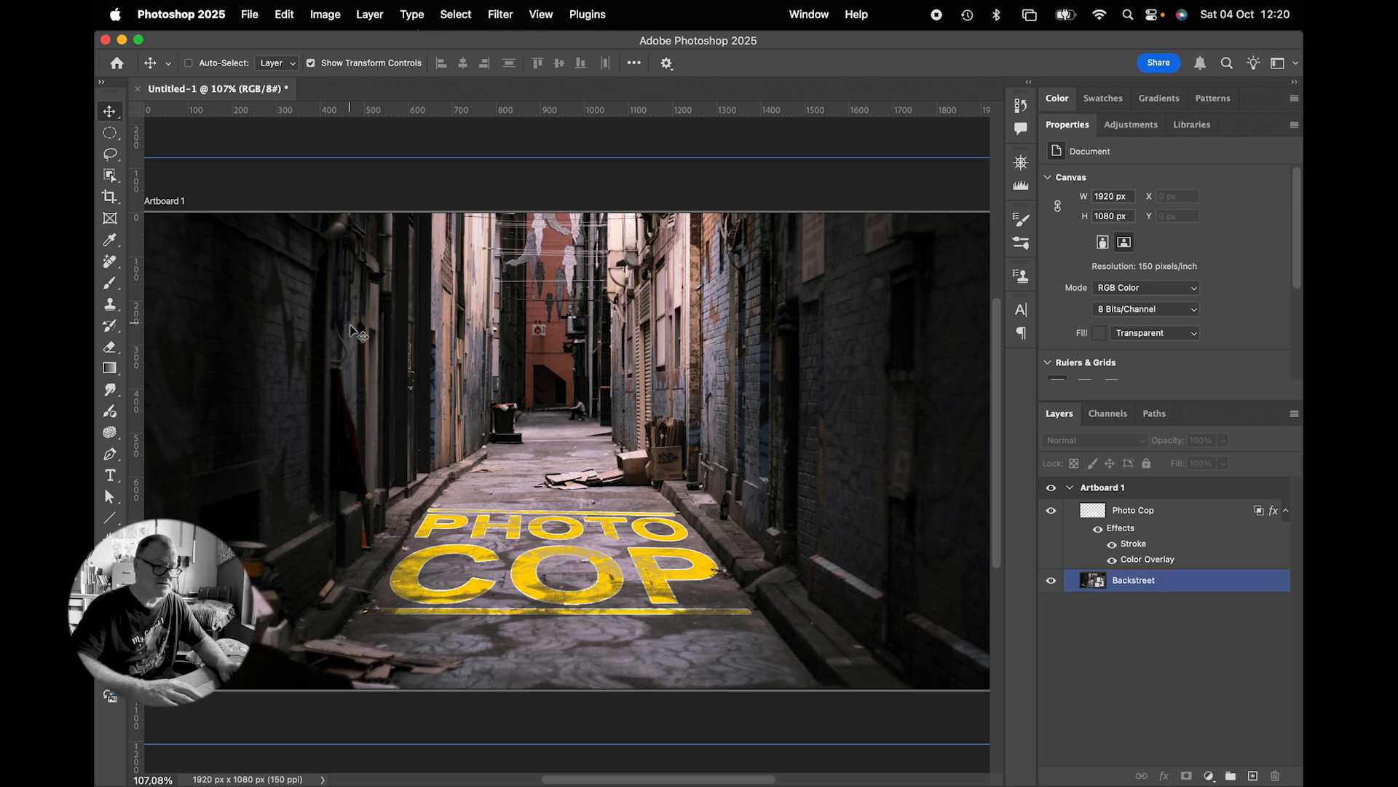
Draw a rectangle shape about 1997 by 182 px across the full width of the upper alley, above the Photo Cop layer
{"action": "key", "text": "super+1"}
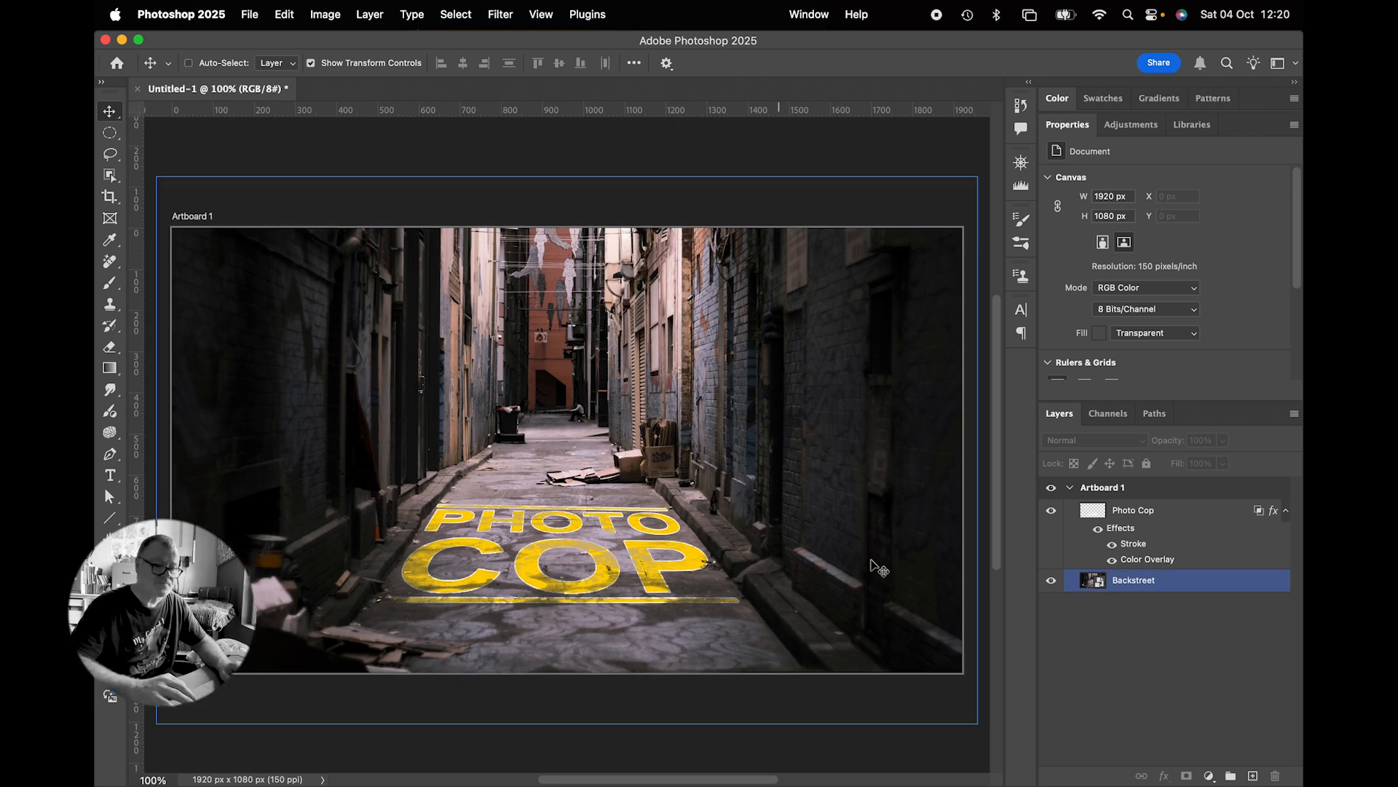
{"action": "left_click", "coordinate": [1153, 509]}
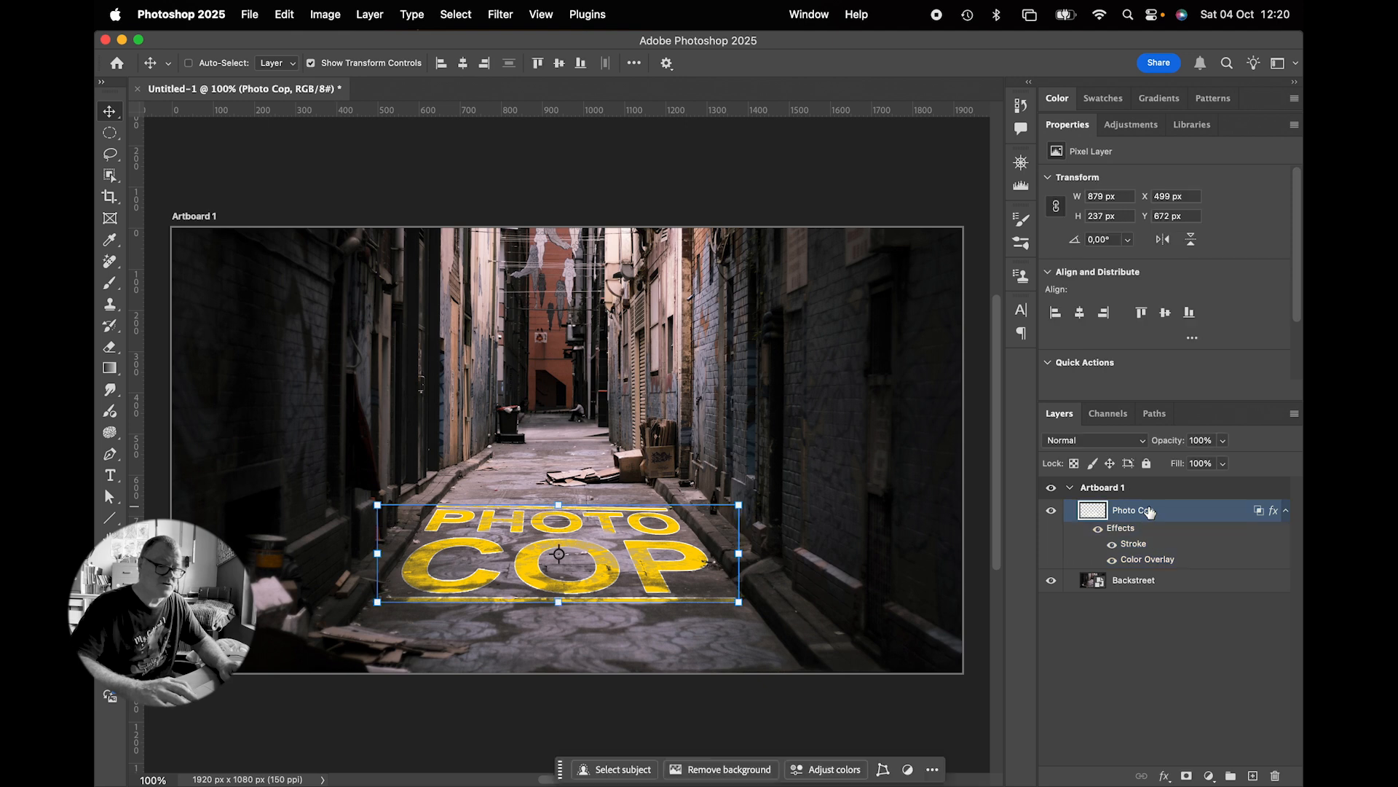
{"action": "left_click", "coordinate": [110, 517]}
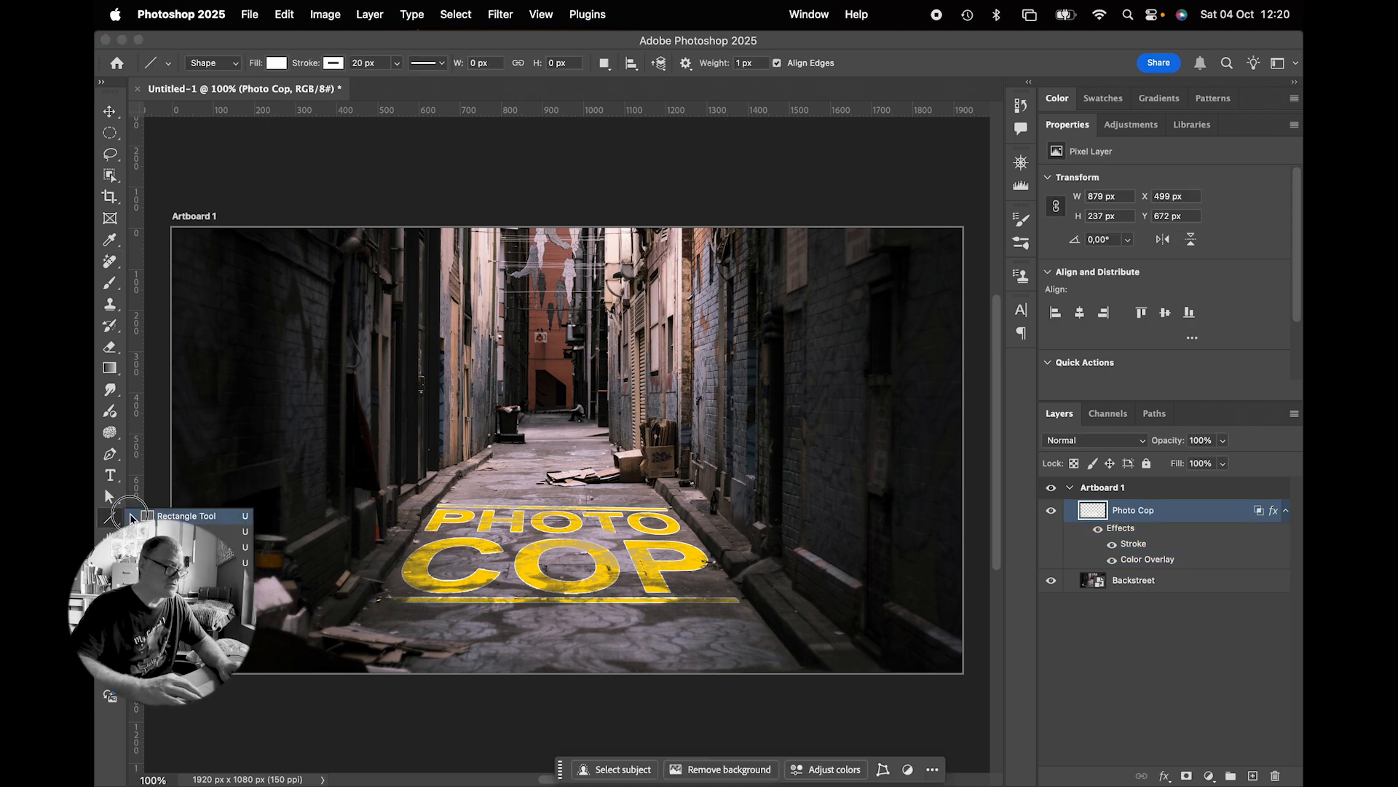
{"action": "left_click", "coordinate": [149, 513]}
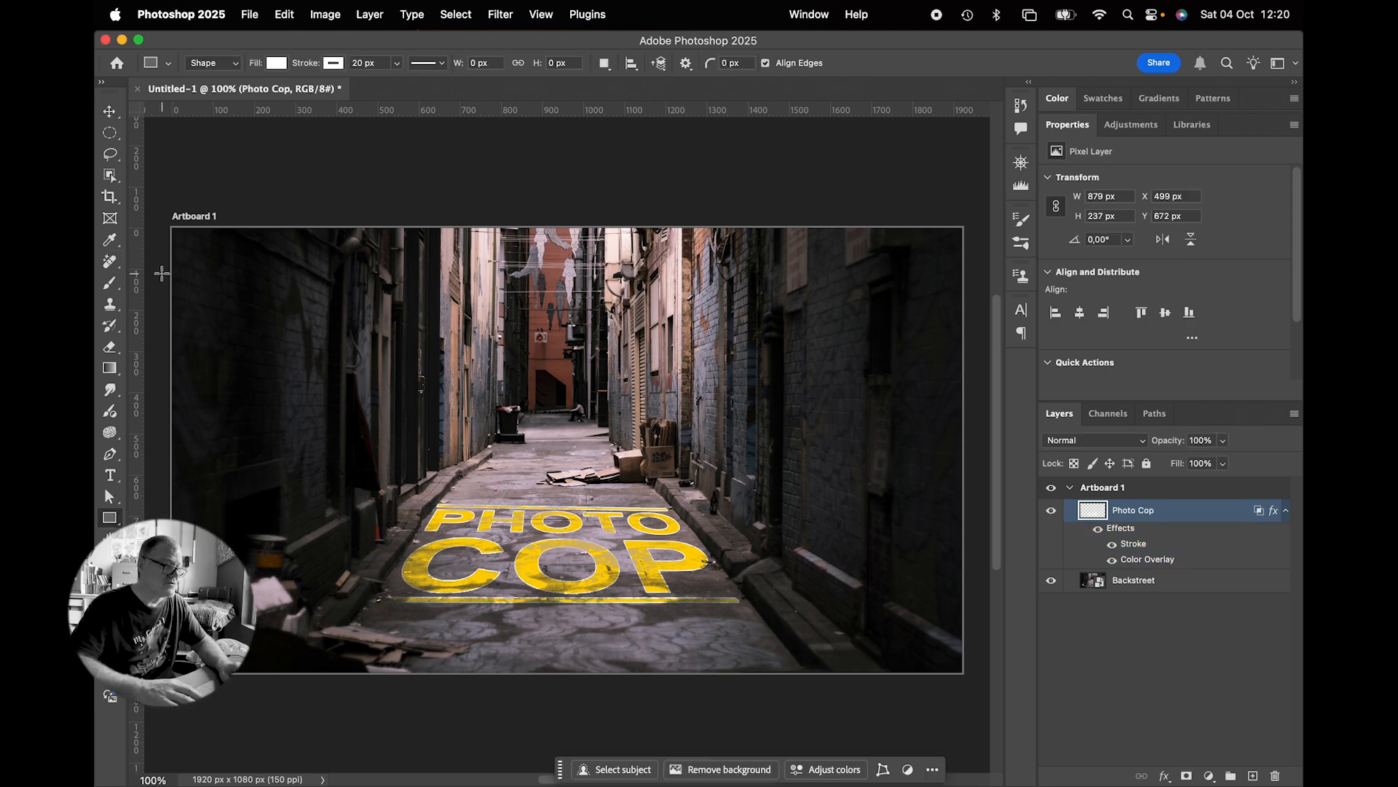
{"action": "left_click_drag", "start_coordinate": [159, 271], "coordinate": [981, 349]}
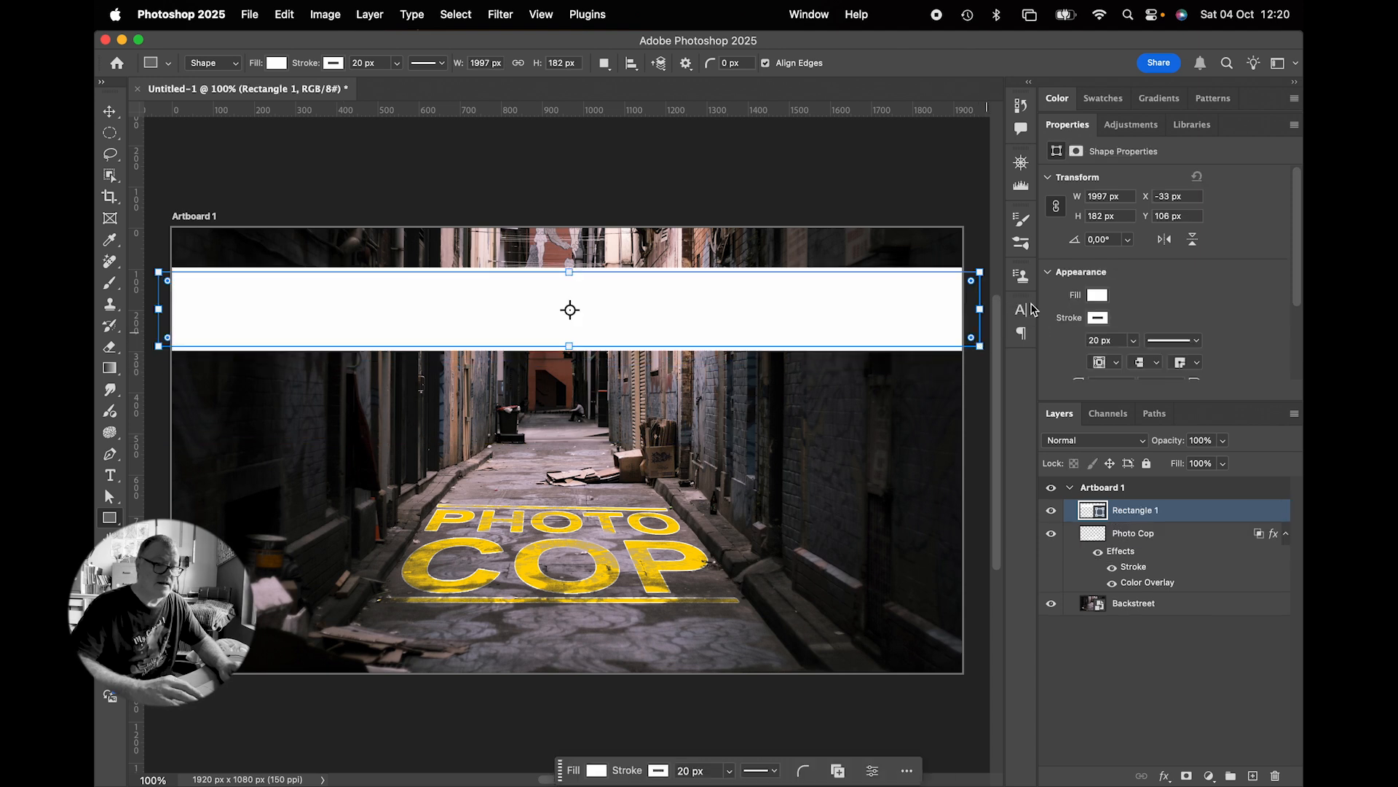
Fill the new rectangle with the recently used yellow and remove its stroke
{"action": "left_click", "coordinate": [1099, 297]}
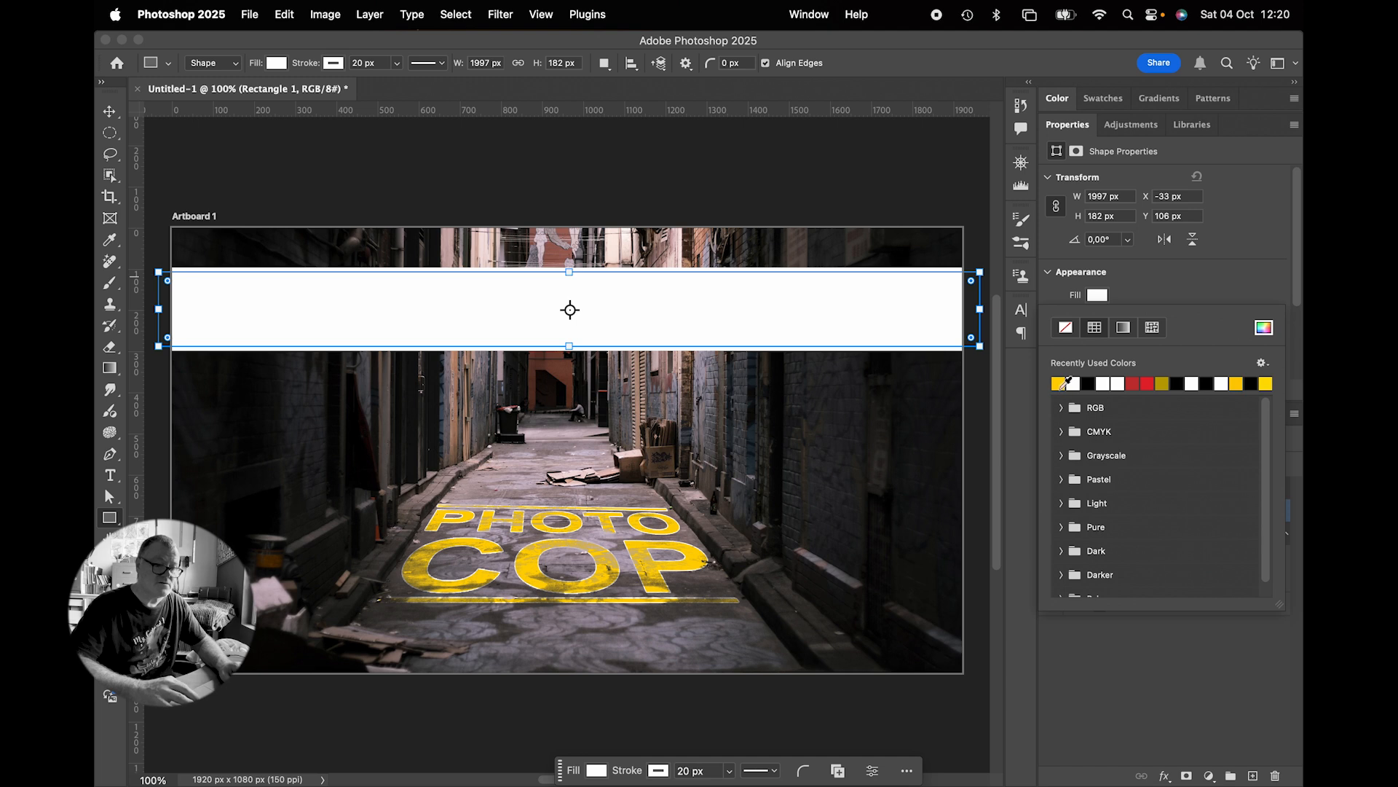
{"action": "left_click", "coordinate": [1065, 383]}
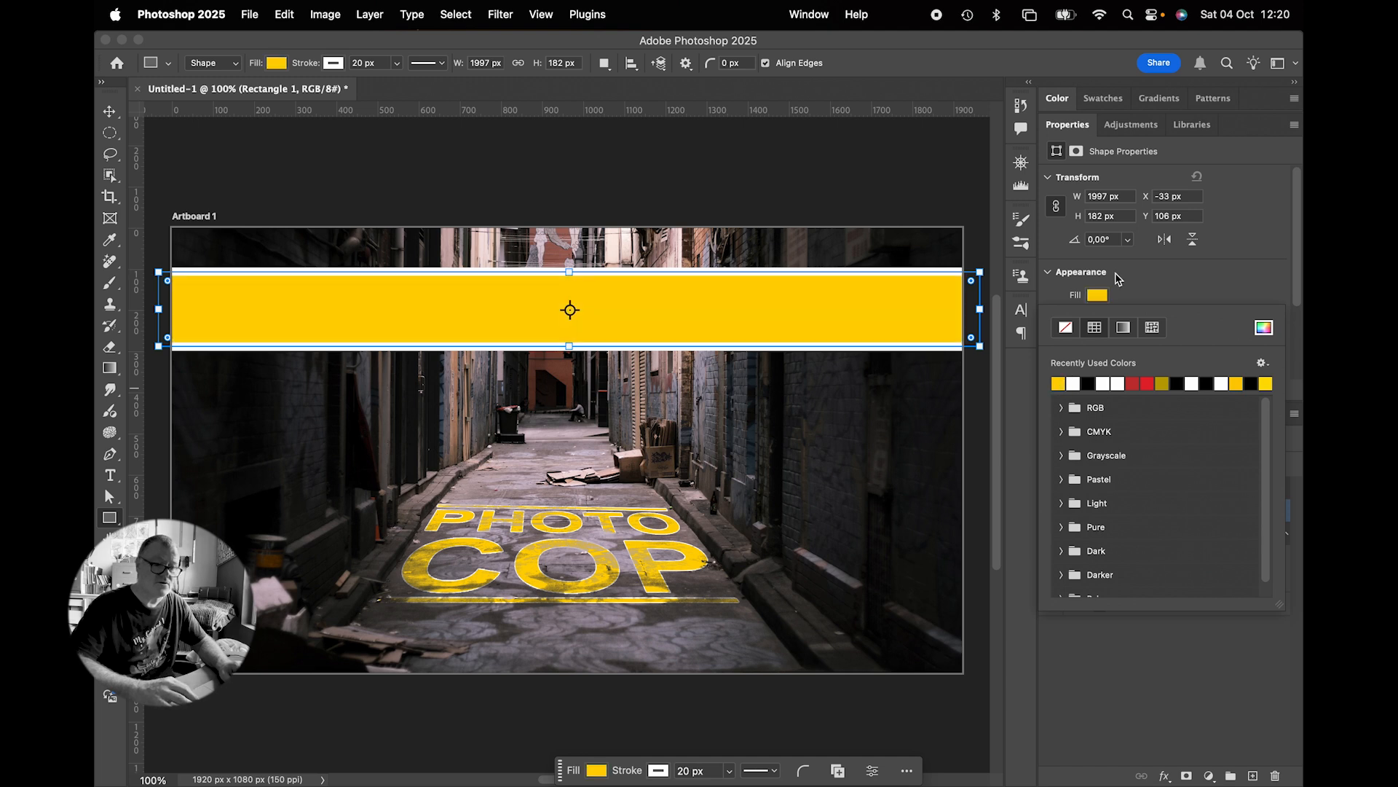
{"action": "left_click", "coordinate": [1148, 274]}
{"action": "left_click", "coordinate": [1102, 319]}
{"action": "left_click", "coordinate": [1062, 352]}
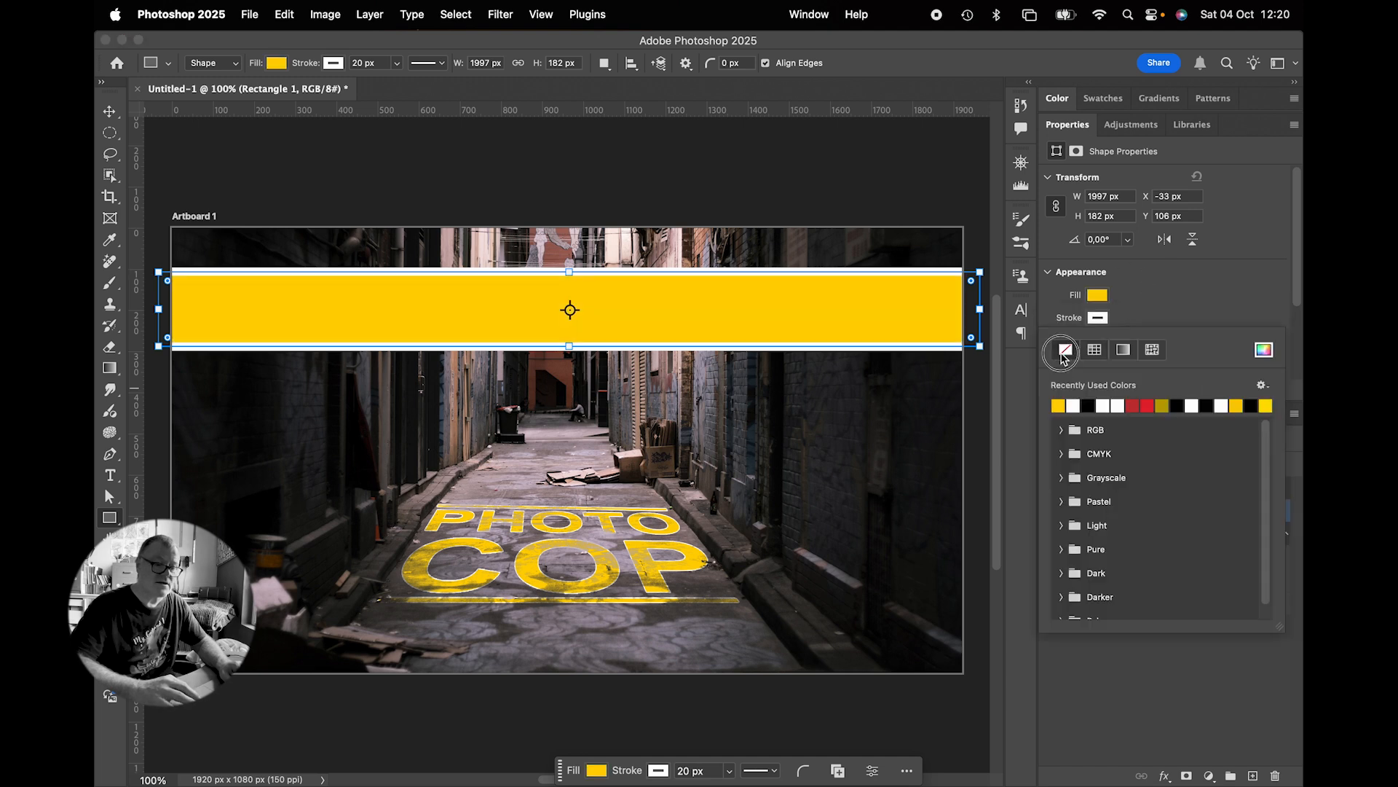
{"action": "left_click", "coordinate": [1177, 297]}
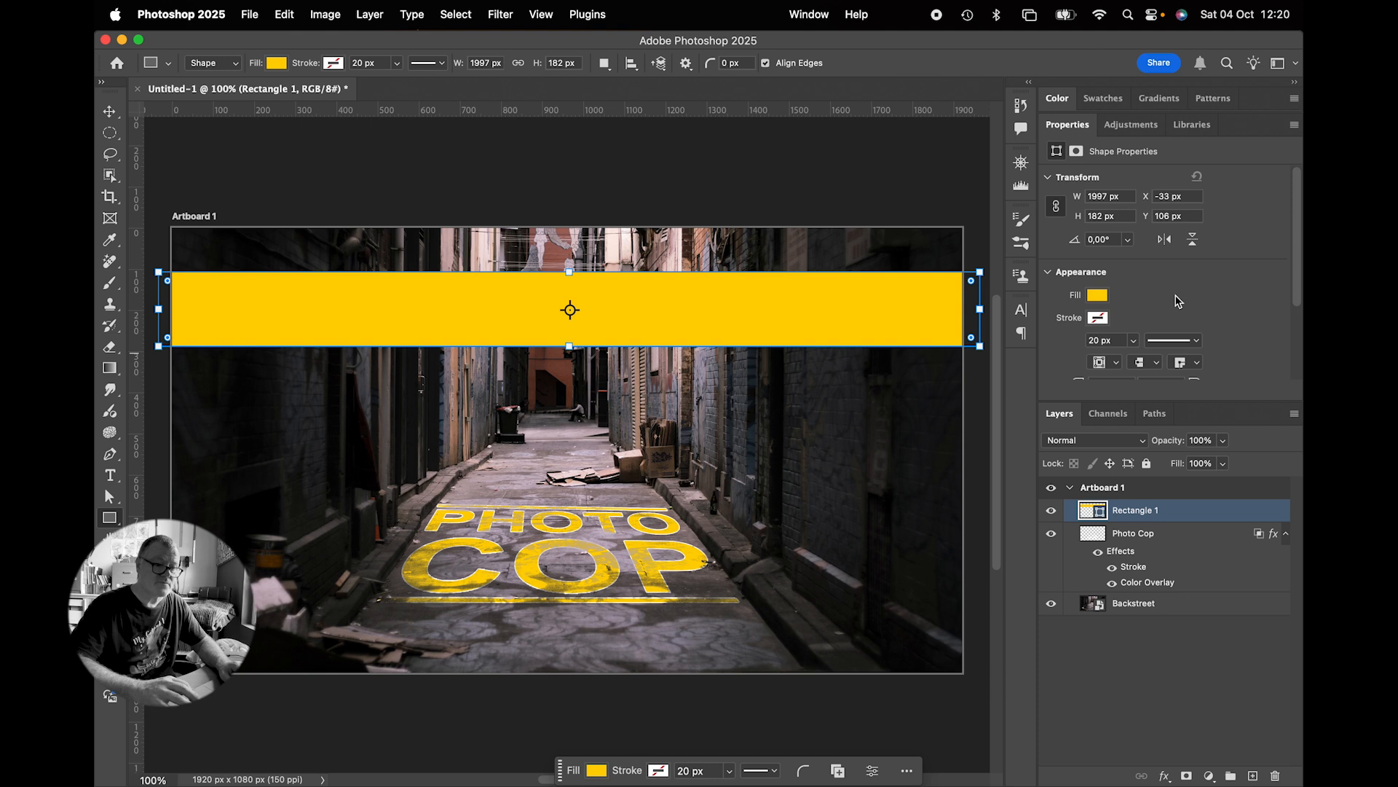
Convert the yellow rectangle to a smart object and start a Warp transform on it
{"action": "right_click", "coordinate": [1174, 512]}
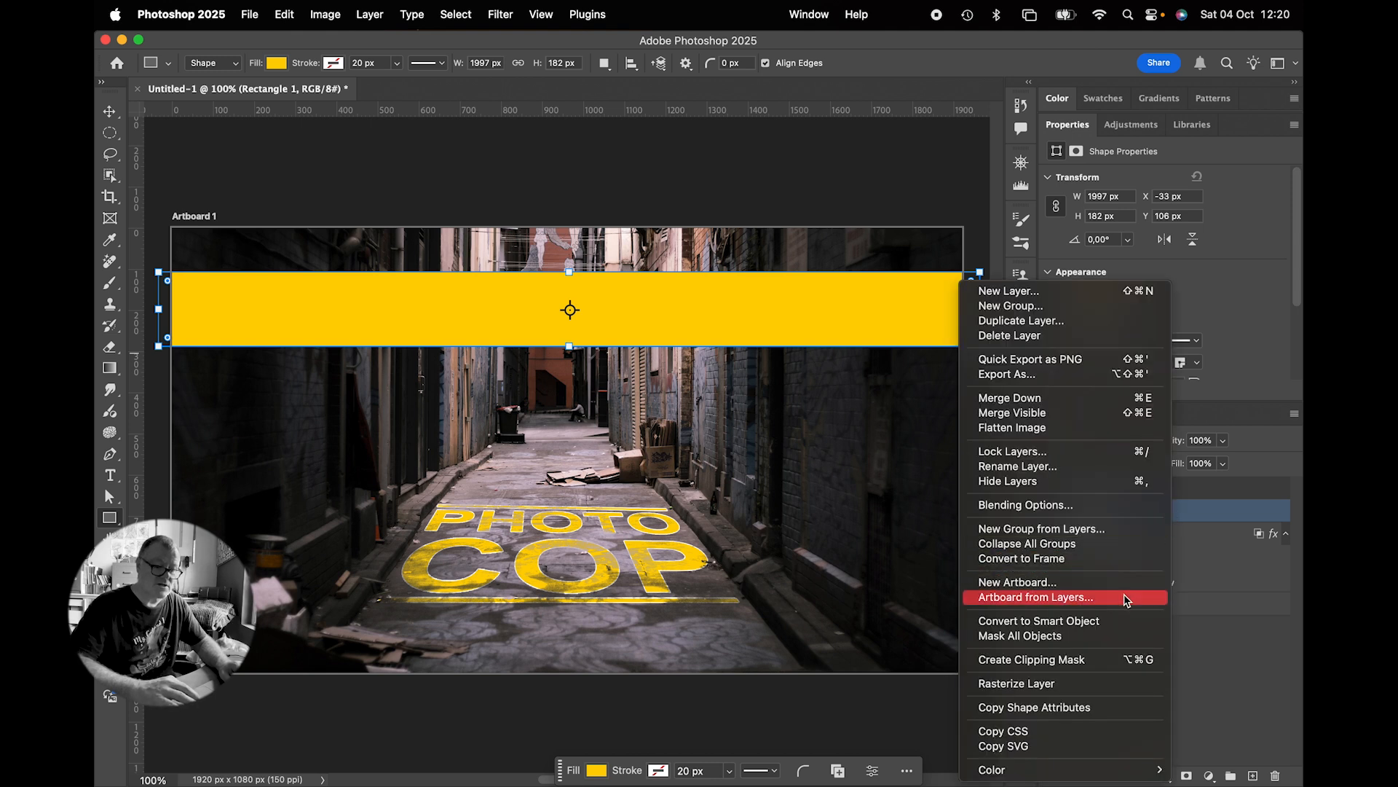
{"action": "left_click", "coordinate": [1039, 622]}
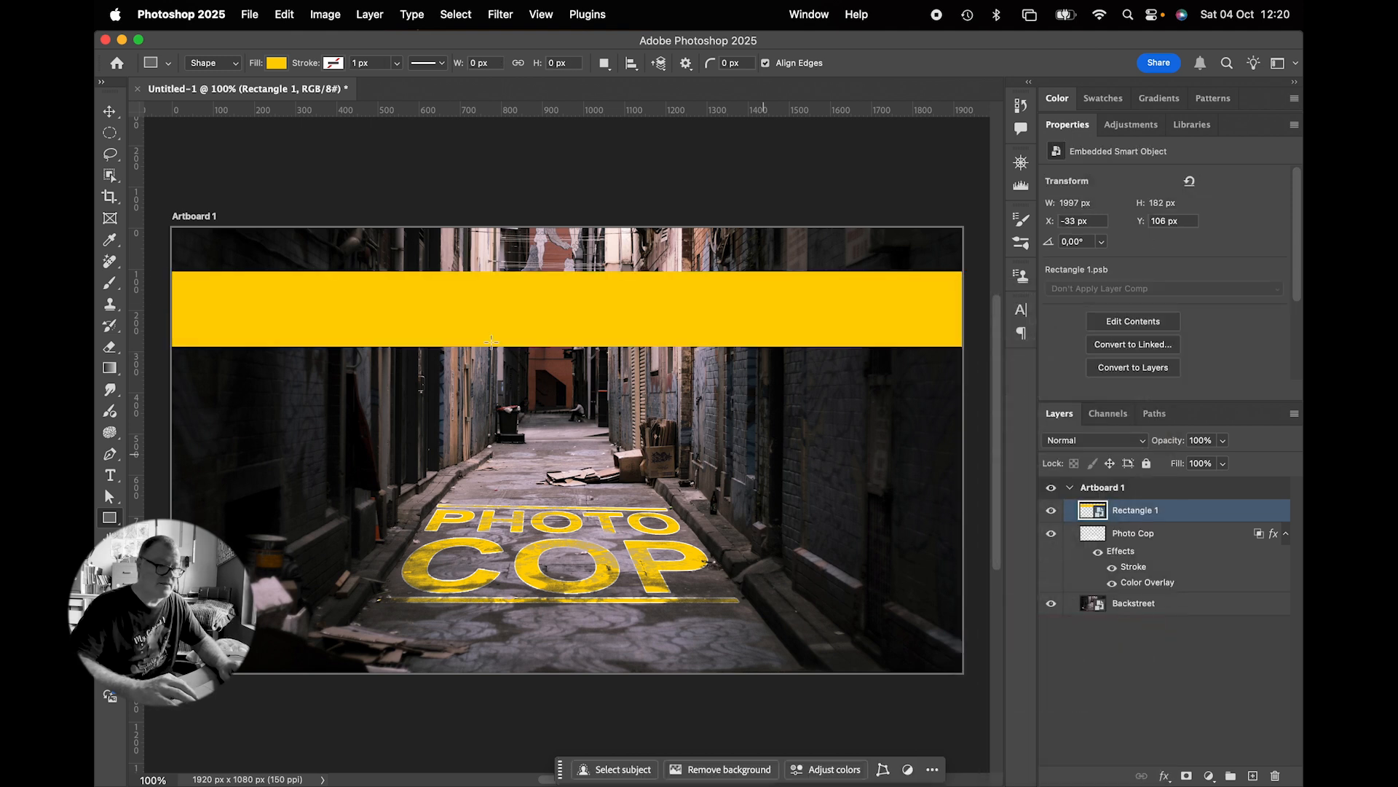
{"action": "left_click", "coordinate": [284, 15]}
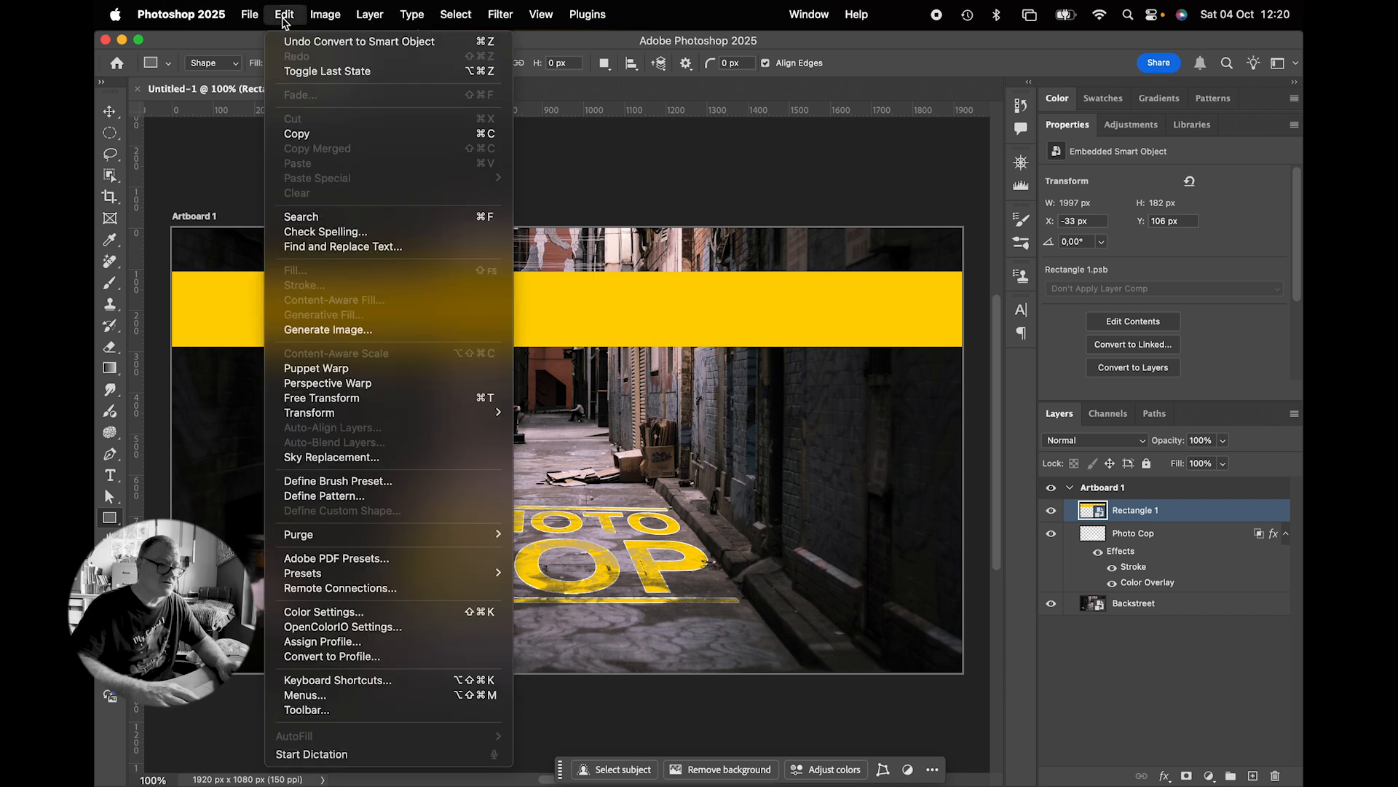
{"action": "mouse_move", "coordinate": [466, 413]}
{"action": "left_click", "coordinate": [546, 519]}
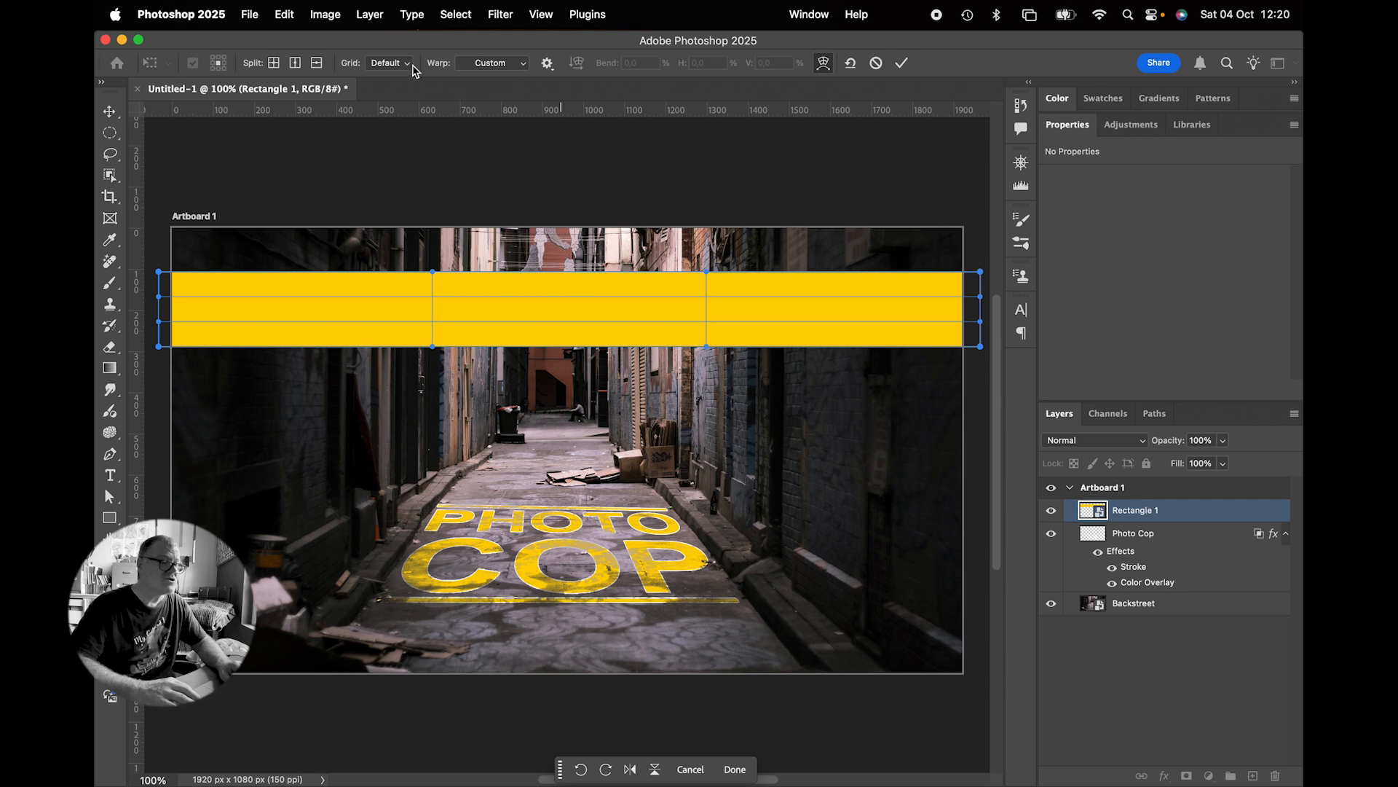
Try a custom warp grid with six columns and six rows on the yellow band and return to the default grid
{"action": "left_click", "coordinate": [524, 64]}
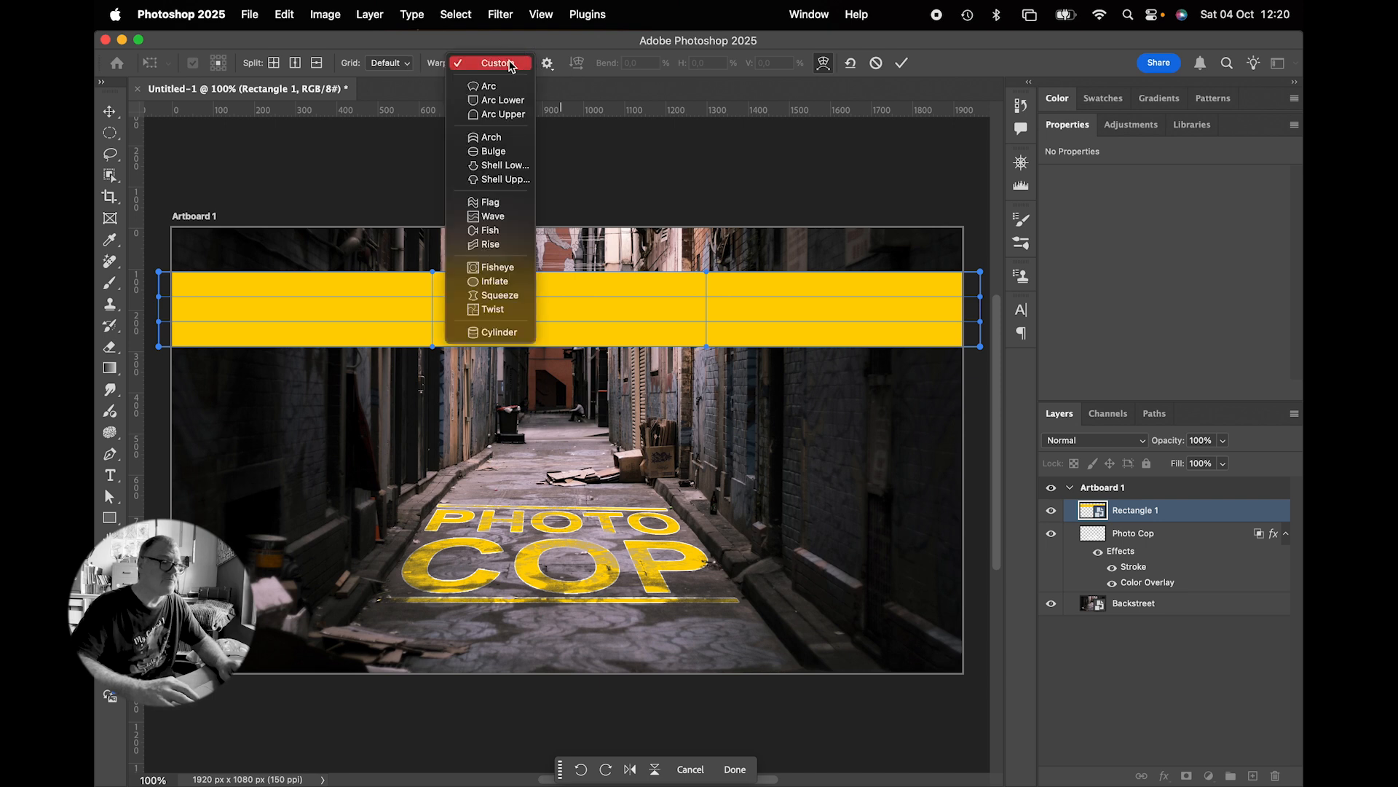
{"action": "left_click", "coordinate": [512, 66]}
{"action": "left_click", "coordinate": [393, 63]}
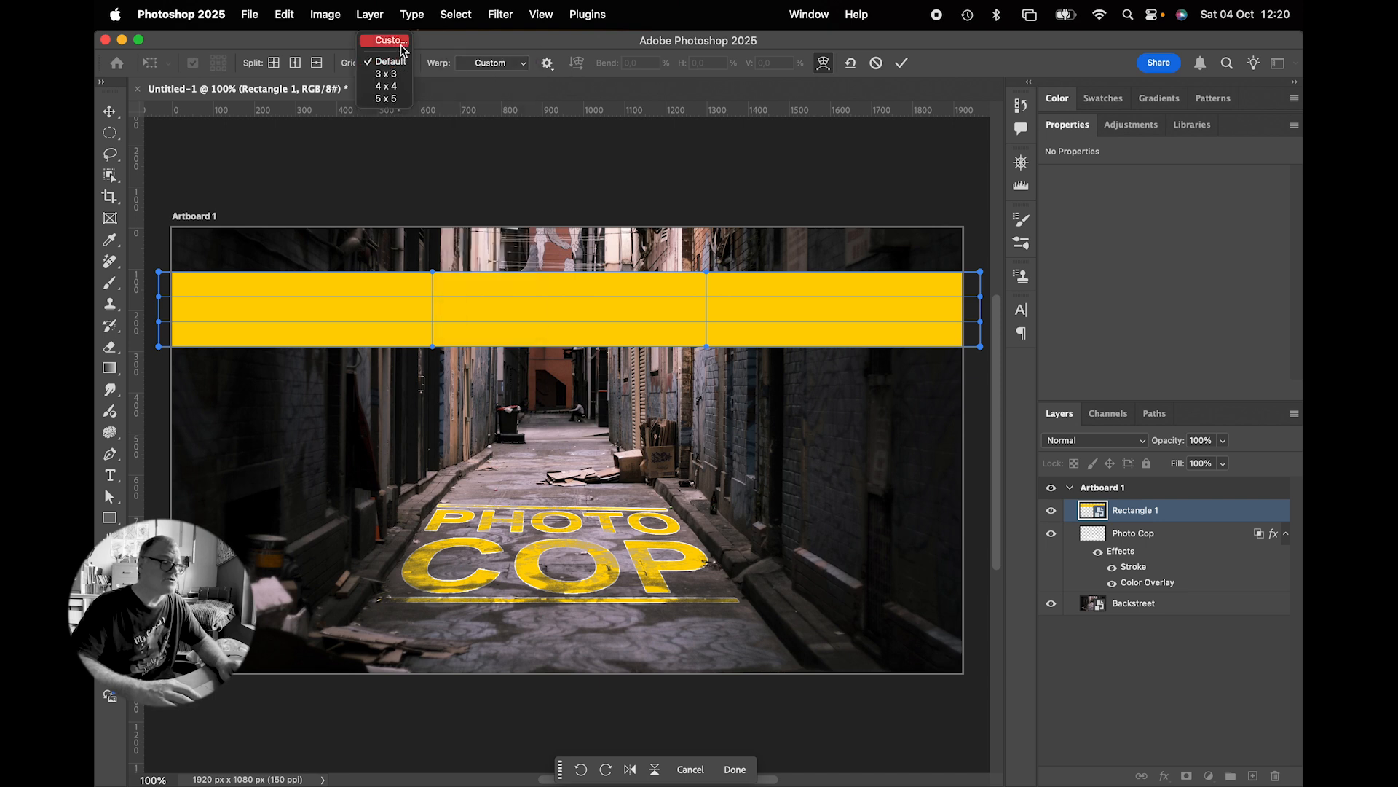
{"action": "left_click", "coordinate": [402, 46]}
{"action": "type", "text": "2"}
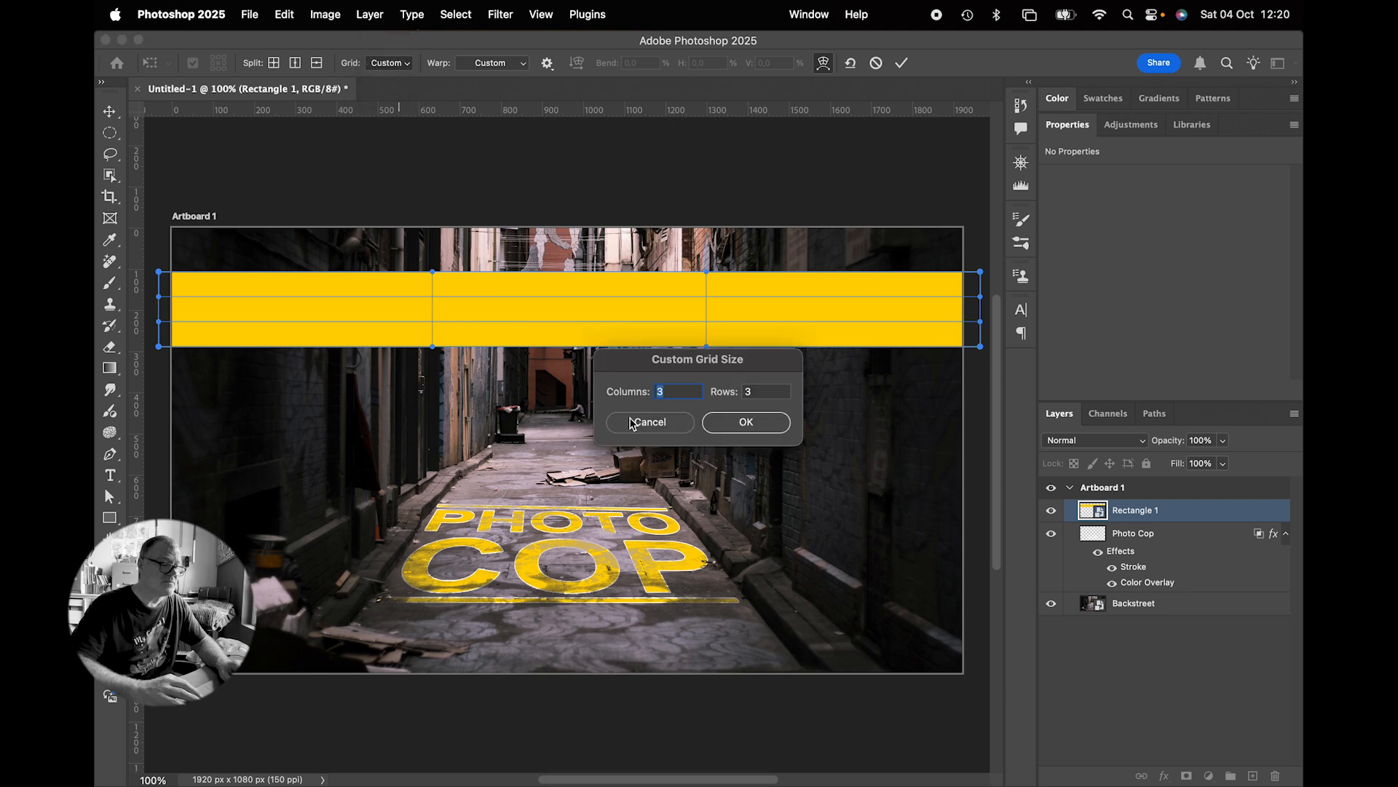
{"action": "left_click", "coordinate": [753, 391]}
{"action": "type", "text": "6"}
{"action": "left_click", "coordinate": [727, 423]}
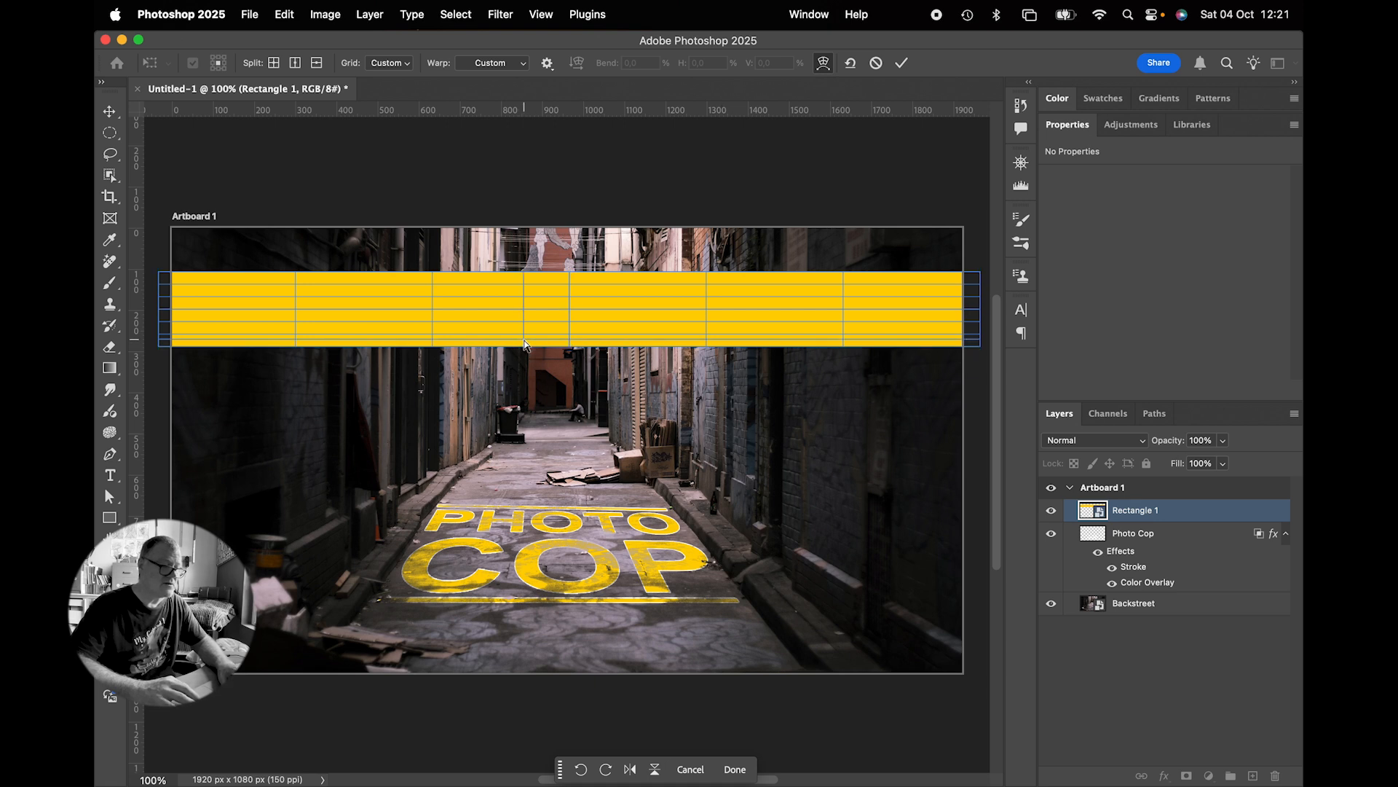
{"action": "left_click", "coordinate": [402, 64]}
{"action": "left_click", "coordinate": [402, 85]}
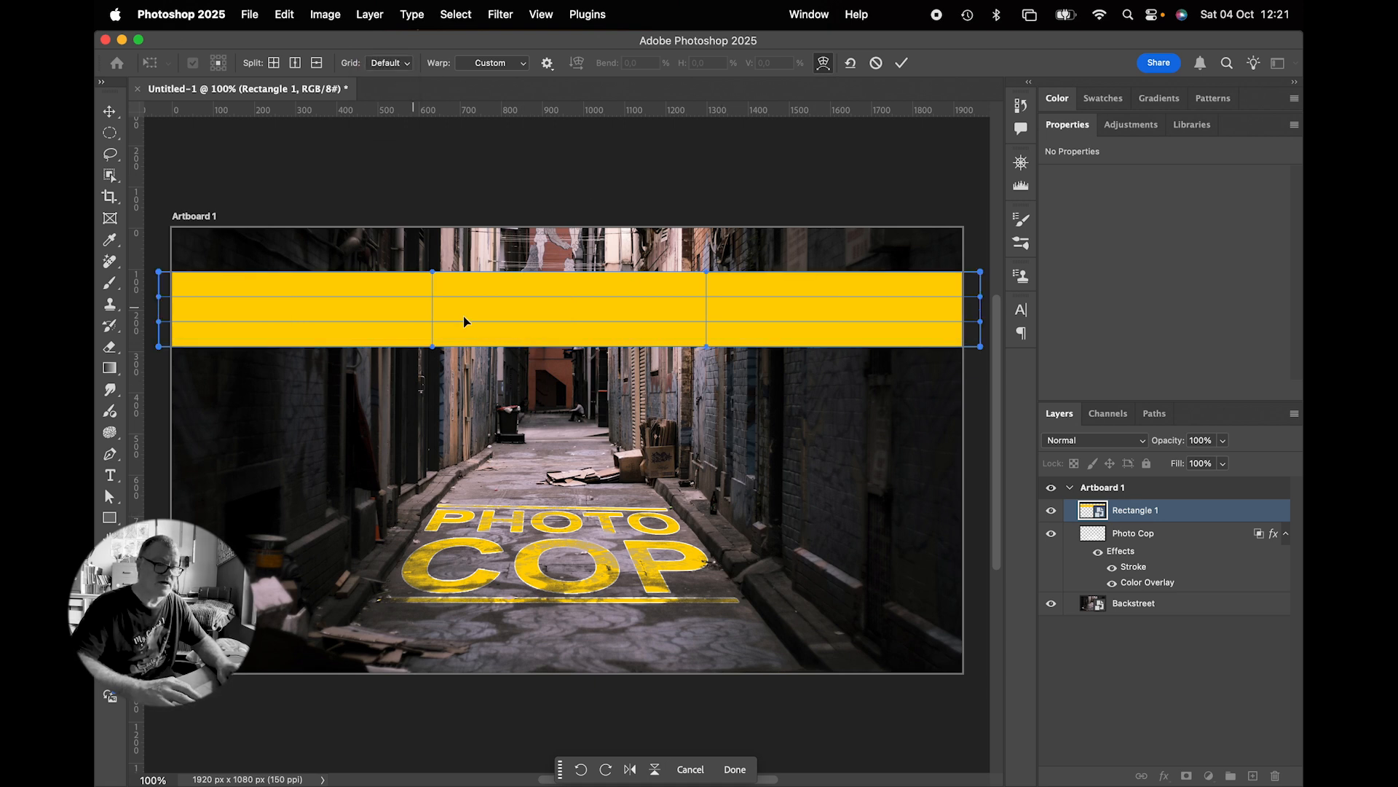
Warp the yellow band's left end downward along the dark wall, adjusting its corners and handles into a curved sweep
{"action": "left_click_drag", "start_coordinate": [158, 348], "coordinate": [161, 517]}
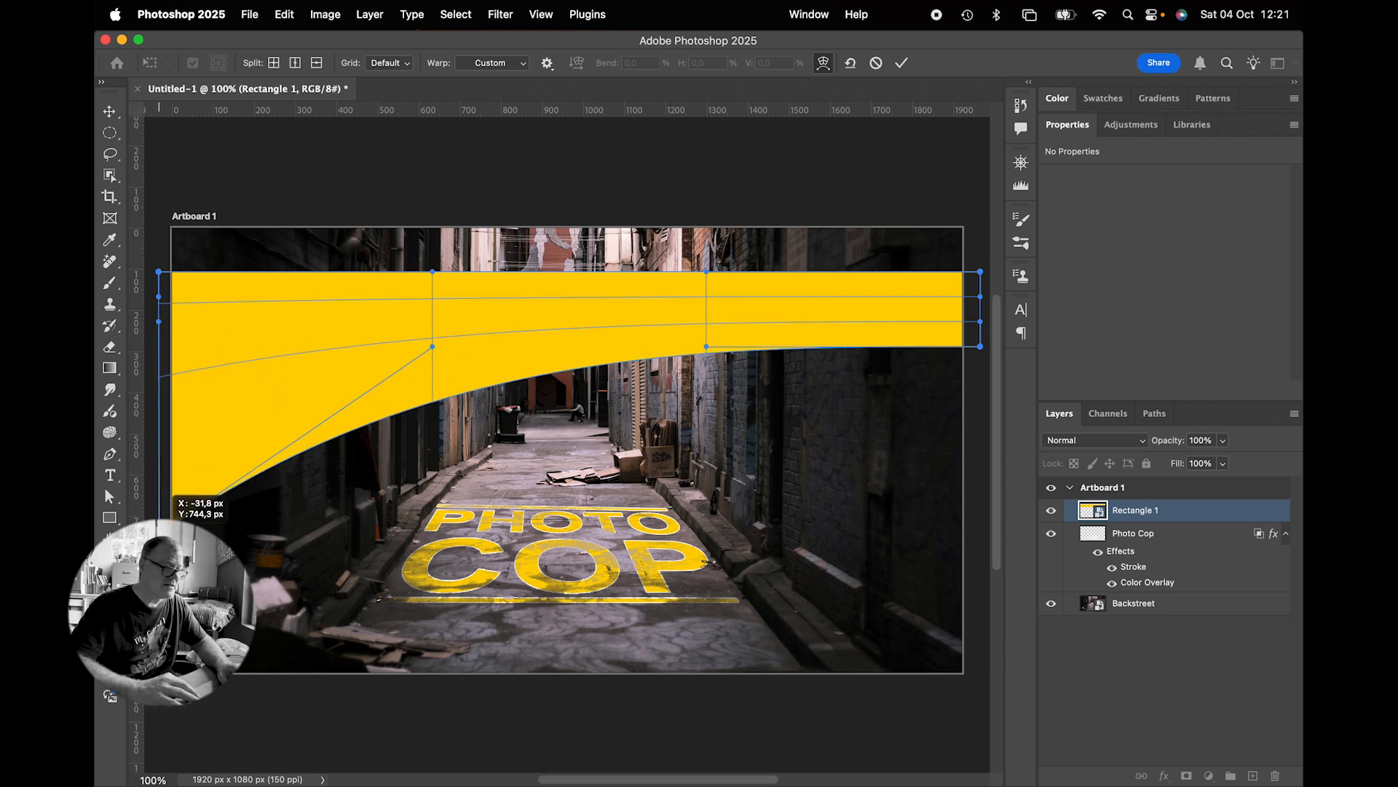
{"action": "left_click_drag", "start_coordinate": [158, 321], "coordinate": [159, 494]}
{"action": "left_click_drag", "start_coordinate": [159, 275], "coordinate": [161, 435]}
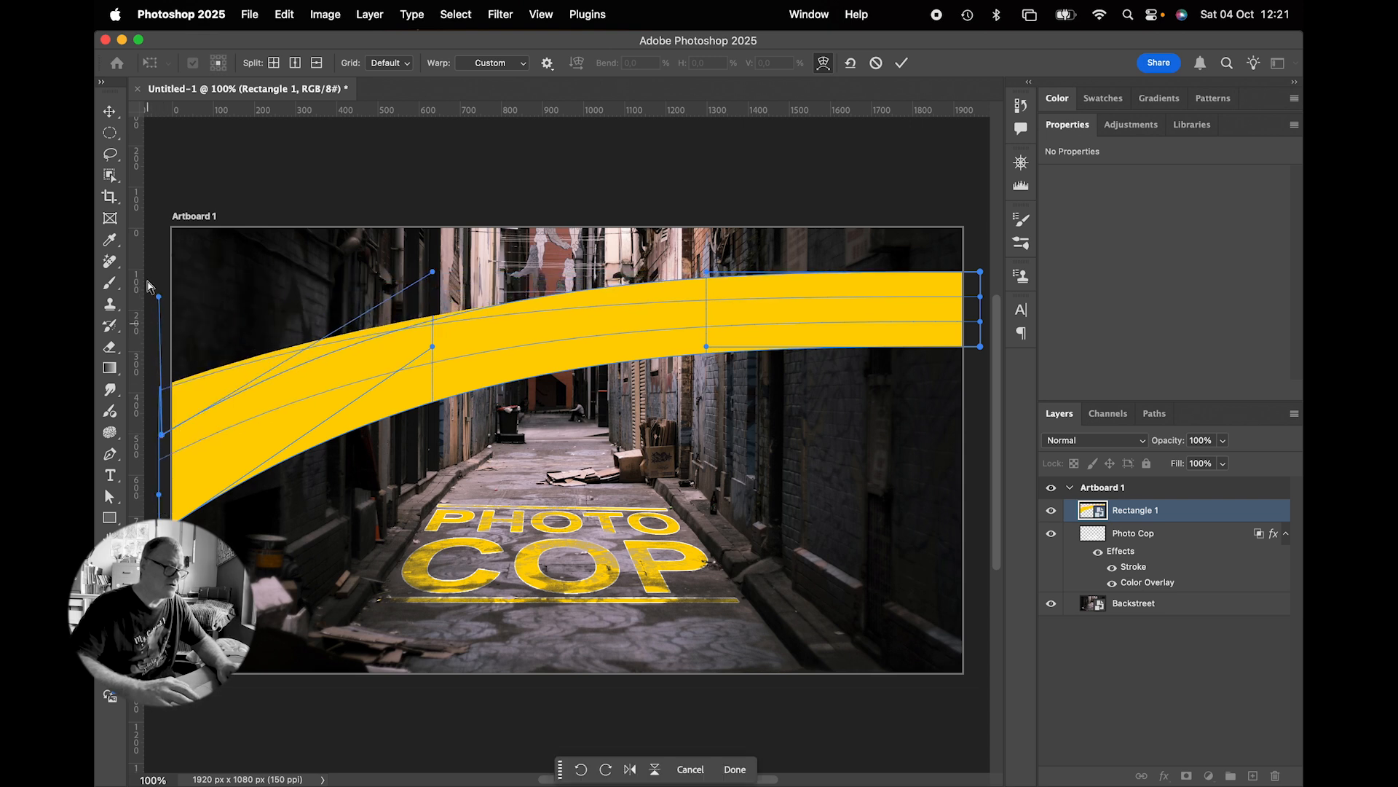
{"action": "left_click_drag", "start_coordinate": [159, 298], "coordinate": [161, 392]}
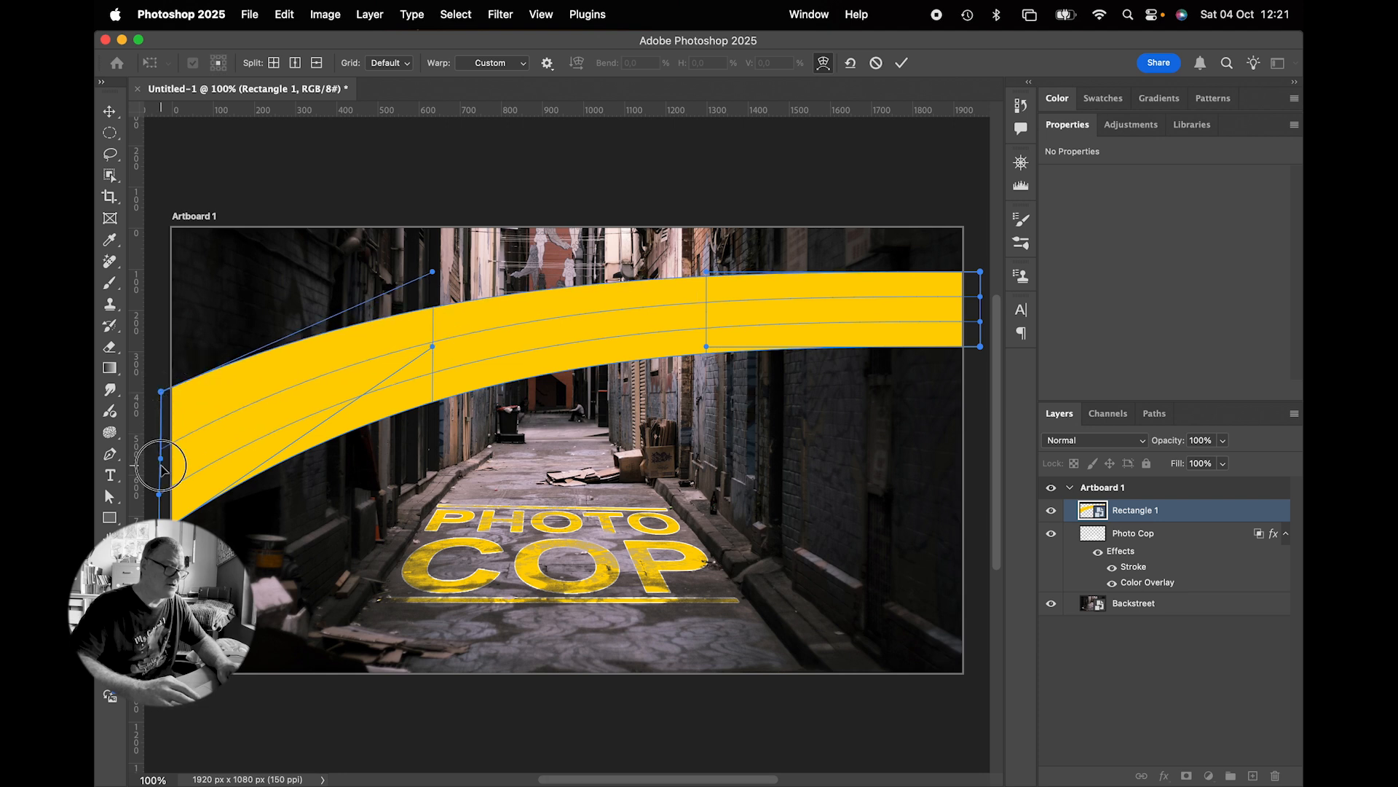
{"action": "left_click_drag", "start_coordinate": [161, 460], "coordinate": [135, 431]}
{"action": "left_click_drag", "start_coordinate": [246, 387], "coordinate": [239, 435]}
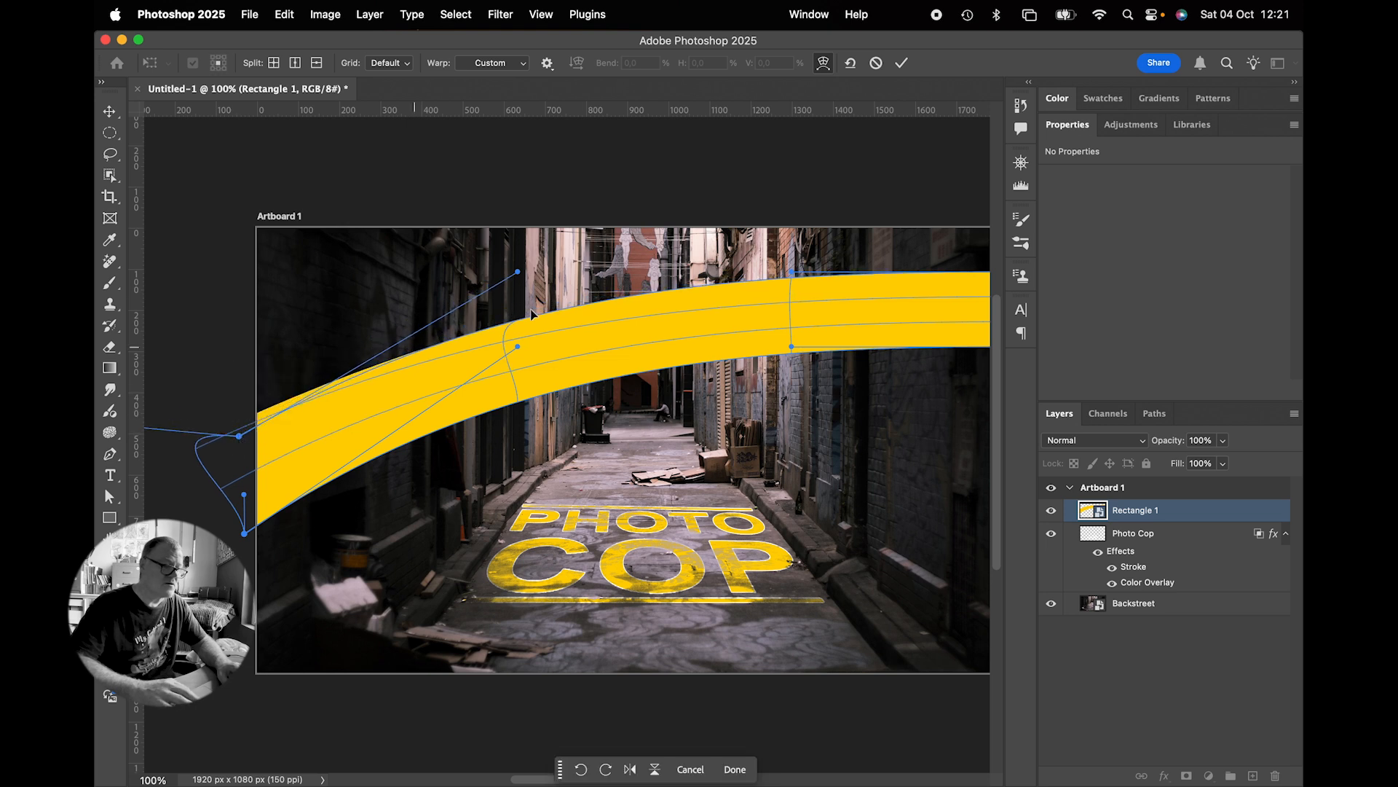
Warp the band's right end up to the artboard's upper corner, smooth its lower curve and commit the warp
{"action": "scroll", "coordinate": [917, 336], "scroll_direction": "right", "scroll_amount": 5}
{"action": "left_click_drag", "start_coordinate": [927, 298], "coordinate": [920, 237]}
{"action": "left_click_drag", "start_coordinate": [929, 327], "coordinate": [935, 223]}
{"action": "left_click_drag", "start_coordinate": [927, 374], "coordinate": [940, 275]}
{"action": "left_click_drag", "start_coordinate": [929, 348], "coordinate": [954, 234]}
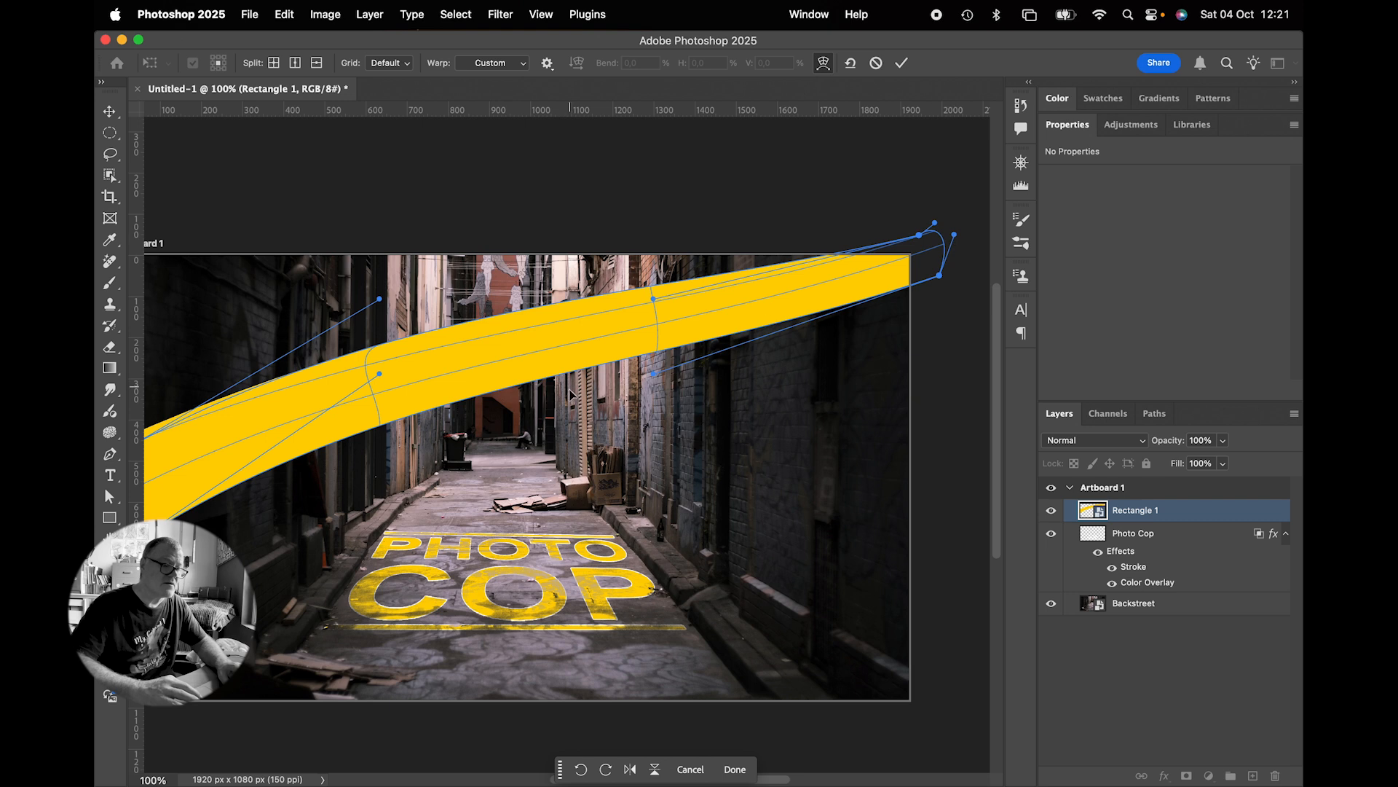
{"action": "left_click_drag", "start_coordinate": [655, 371], "coordinate": [711, 301]}
{"action": "scroll", "coordinate": [496, 472], "scroll_direction": "up", "scroll_amount": 1}
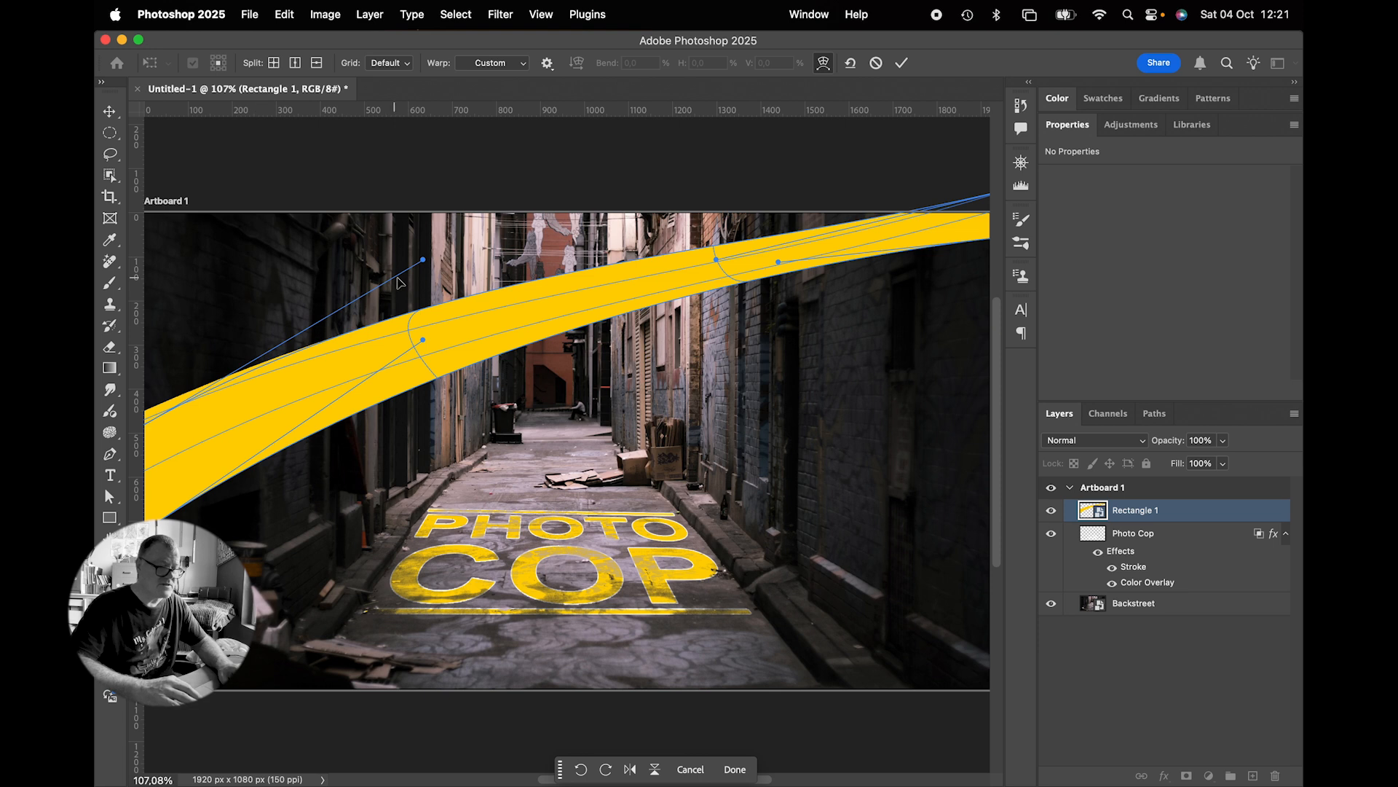
{"action": "key", "text": "super+minus"}
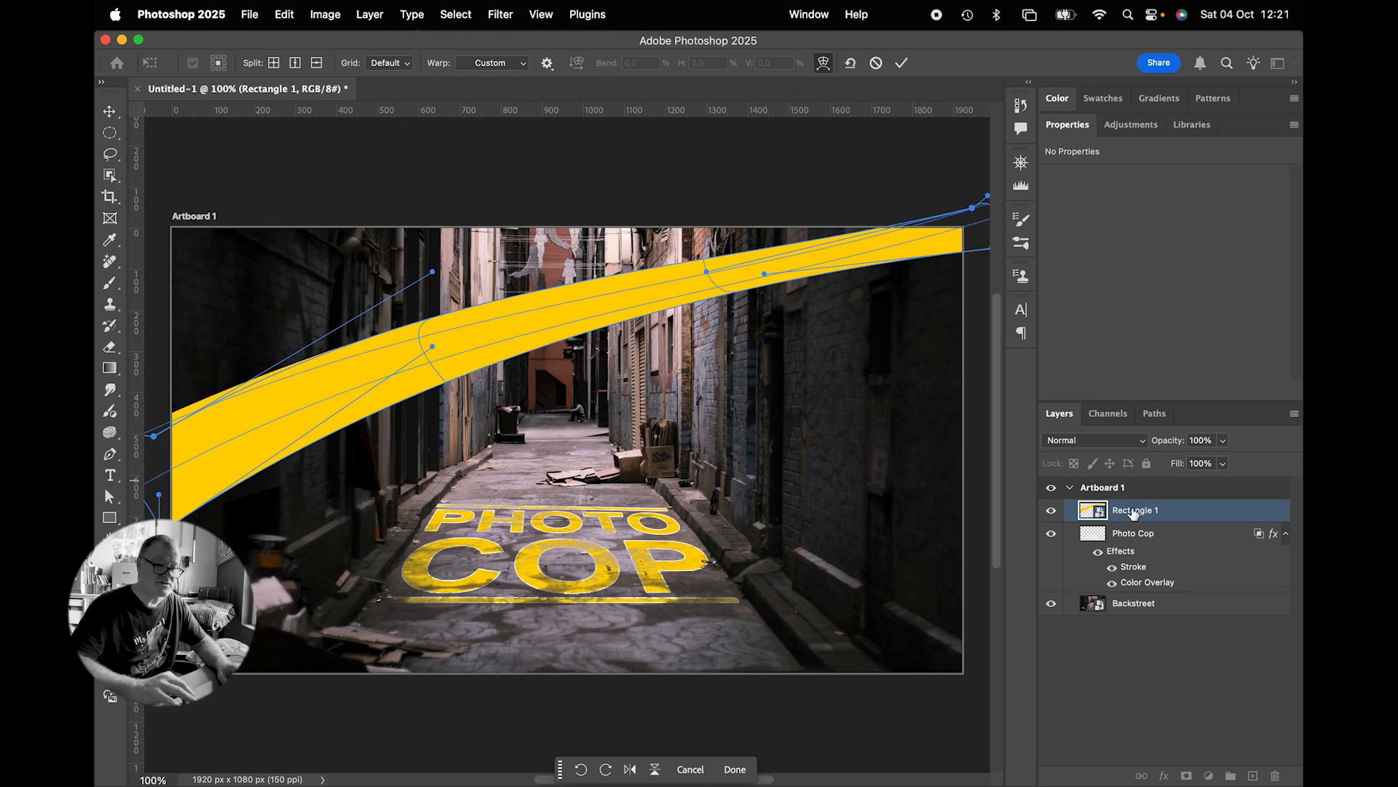
{"action": "key", "text": "Return"}
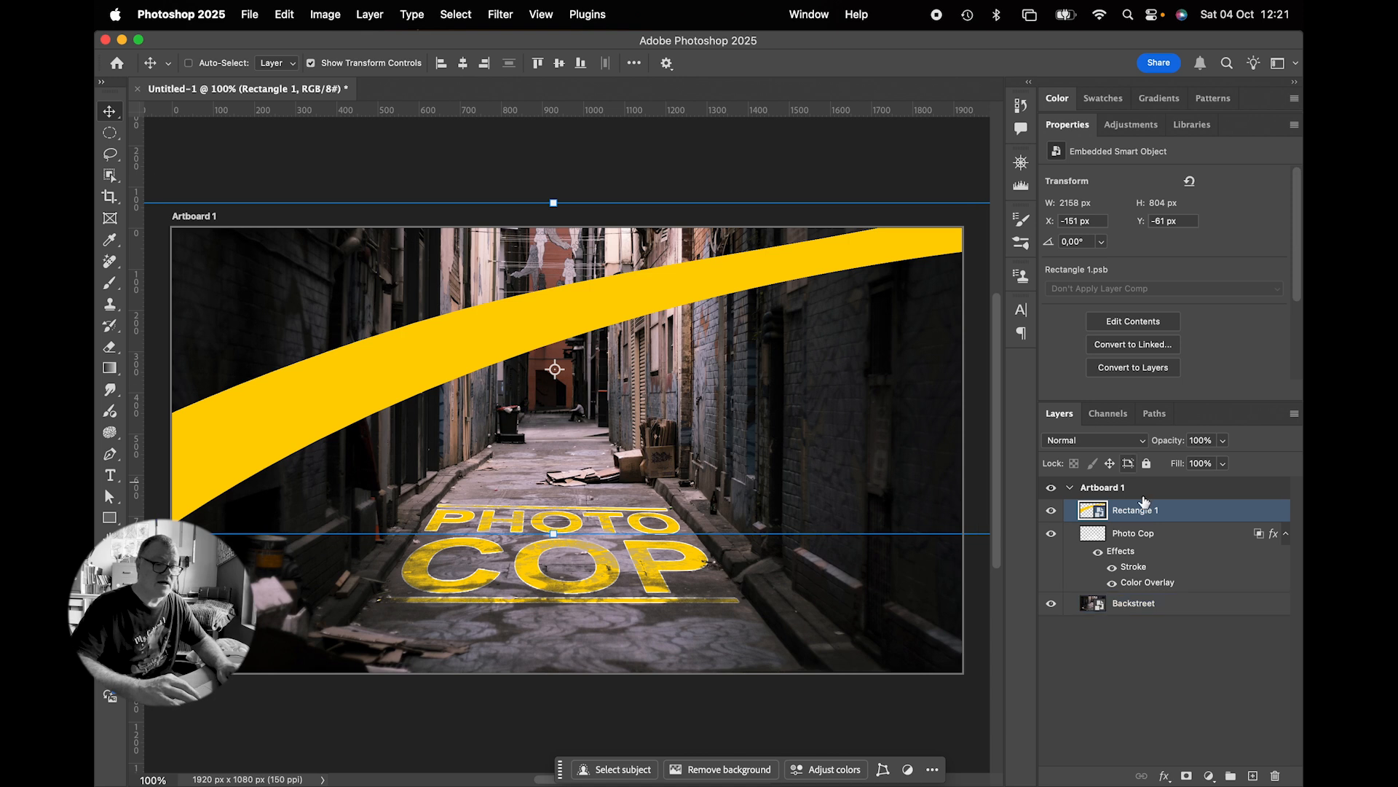
Open the Rectangle 1 smart object's contents and draw a black vertical bar about 42 by 261 px near the band's left end
{"action": "double_click", "coordinate": [1101, 511]}
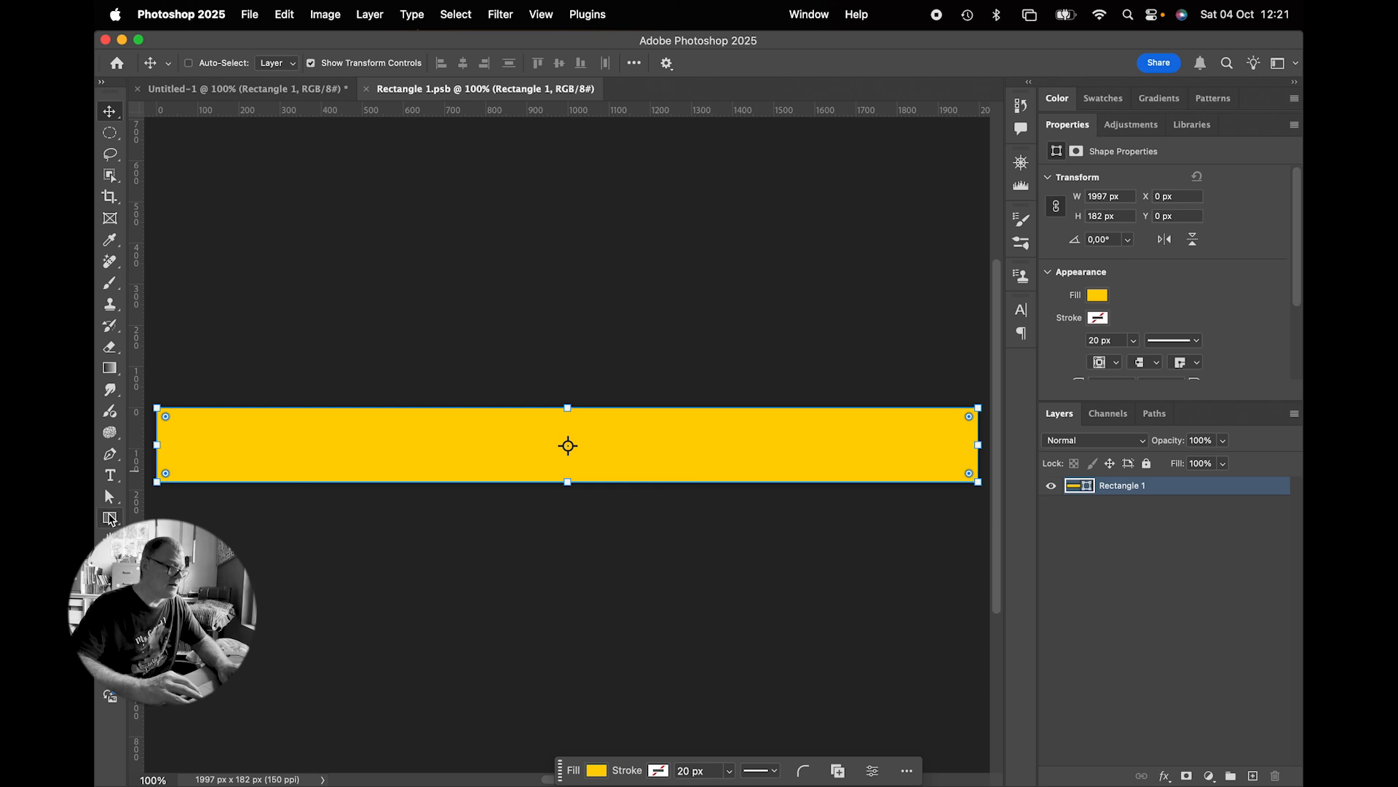
{"action": "left_click", "coordinate": [109, 517]}
{"action": "left_click", "coordinate": [1070, 558]}
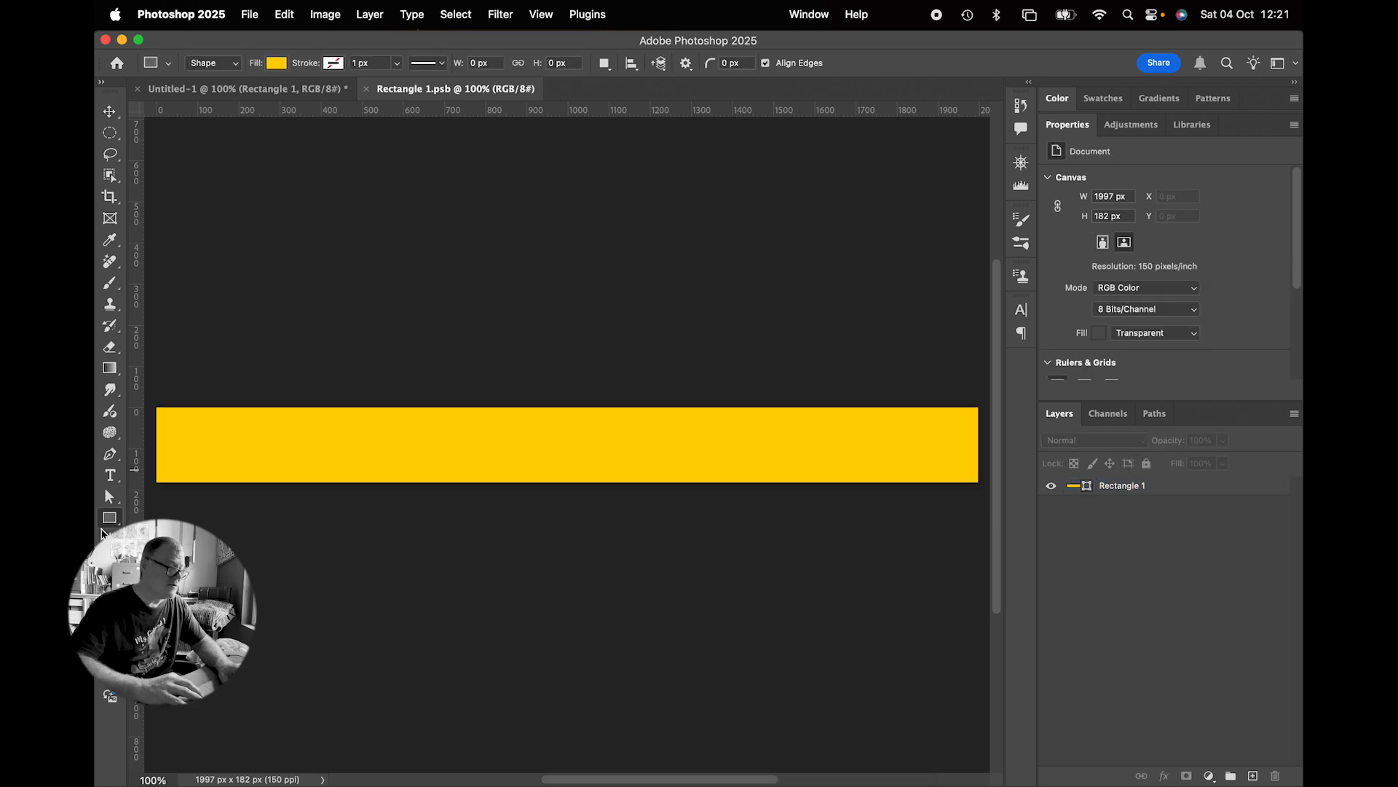
{"action": "left_click_drag", "start_coordinate": [254, 393], "coordinate": [271, 500]}
{"action": "left_click", "coordinate": [276, 64]}
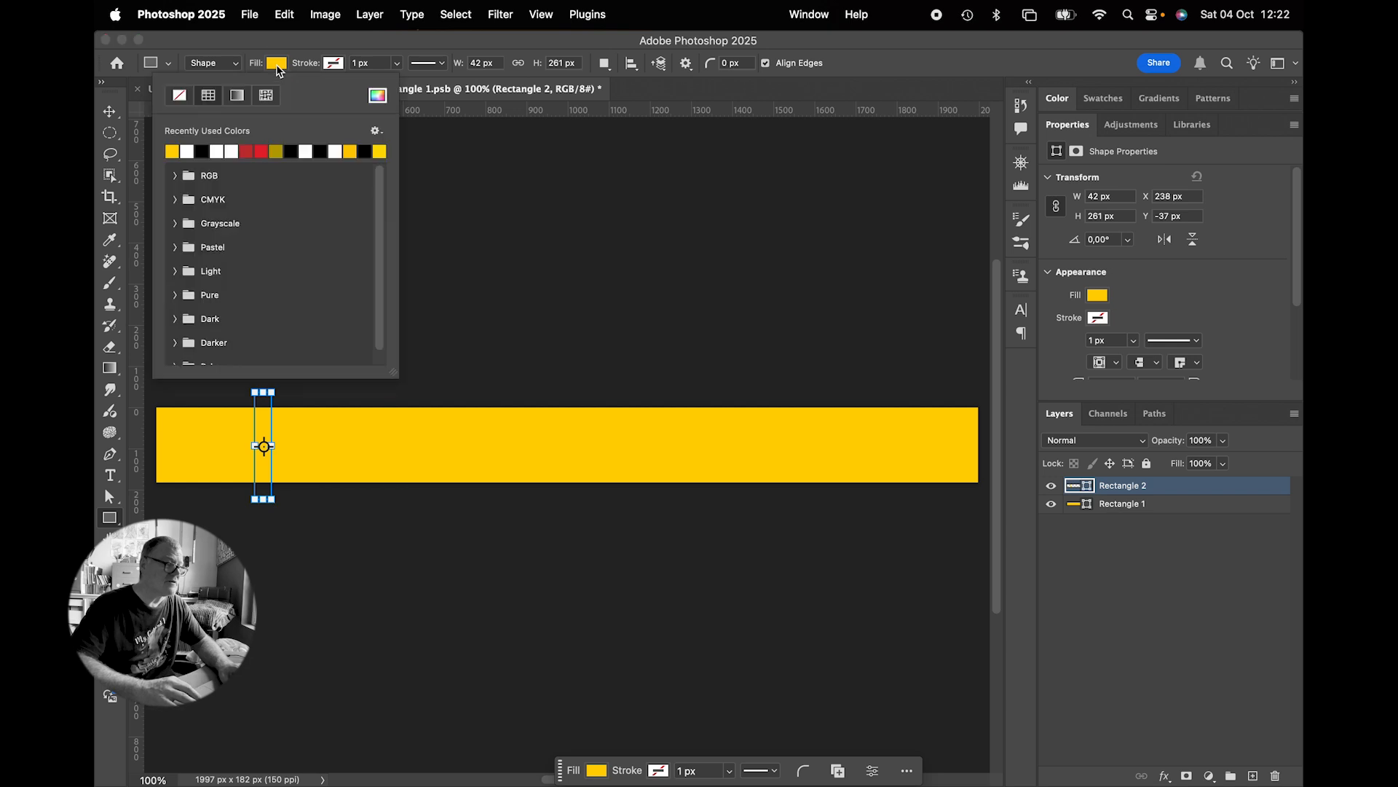
{"action": "left_click", "coordinate": [206, 150]}
{"action": "left_click", "coordinate": [294, 48]}
Rotate the black bar to about 31.9° and duplicate it twice toward the band's left end as evenly spaced diagonal stripes
{"action": "mouse_move", "coordinate": [278, 381]}
{"action": "left_mouse_down"}
{"action": "mouse_move", "coordinate": [295, 377]}
{"action": "mouse_move", "coordinate": [306, 401]}
{"action": "left_mouse_up"}
{"action": "key", "text": "v"}
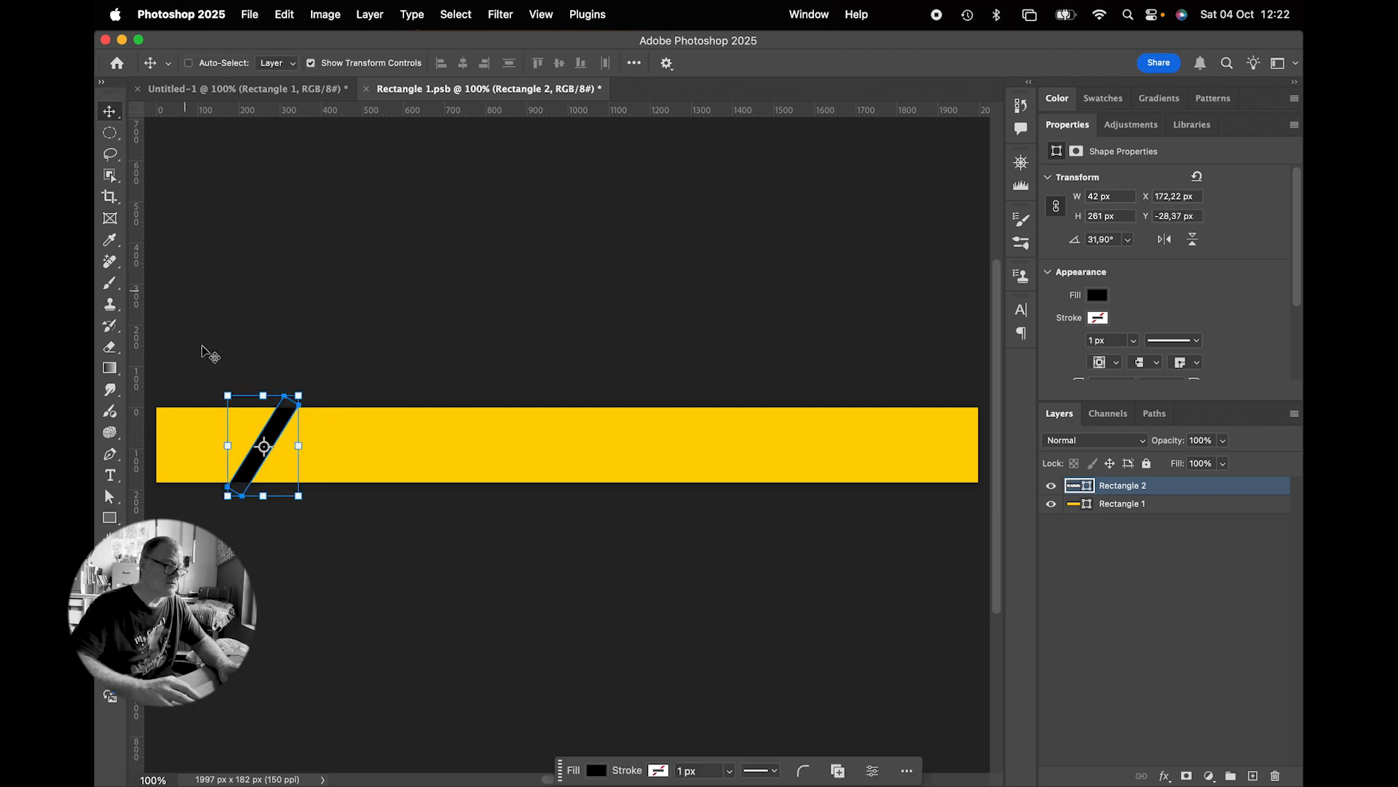
{"action": "left_click", "coordinate": [277, 420]}
{"action": "mouse_move", "coordinate": [278, 421]}
{"action": "left_mouse_down"}
{"action": "mouse_move", "coordinate": [193, 422]}
{"action": "mouse_move", "coordinate": [277, 434]}
{"action": "left_mouse_up"}
Merge the three diagonal stripes into one shape layer, duplicate it to the band's right end and deselect the layers
{"action": "left_click", "coordinate": [1206, 523], "text": "super"}
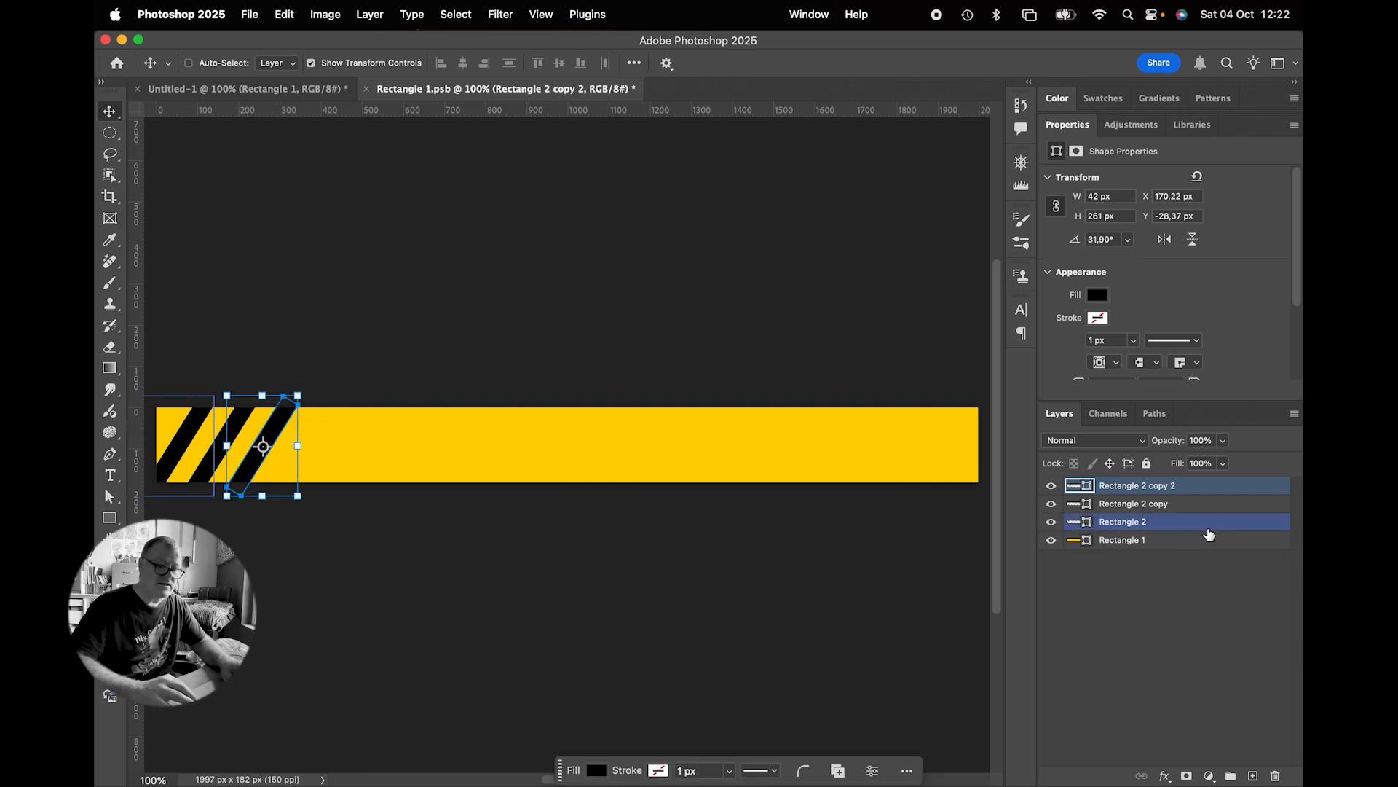
{"action": "left_click", "coordinate": [1148, 504], "text": "super"}
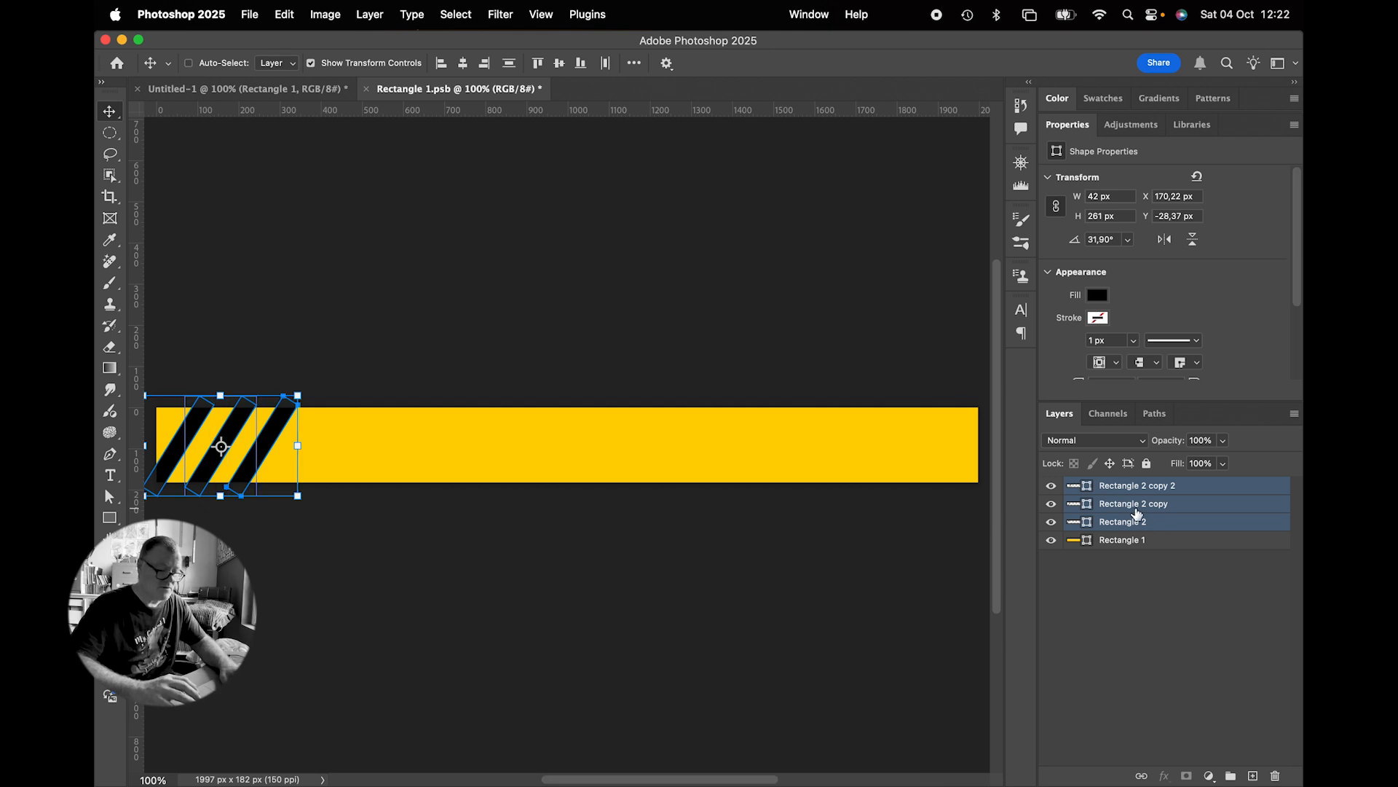
{"action": "key", "text": "super+e"}
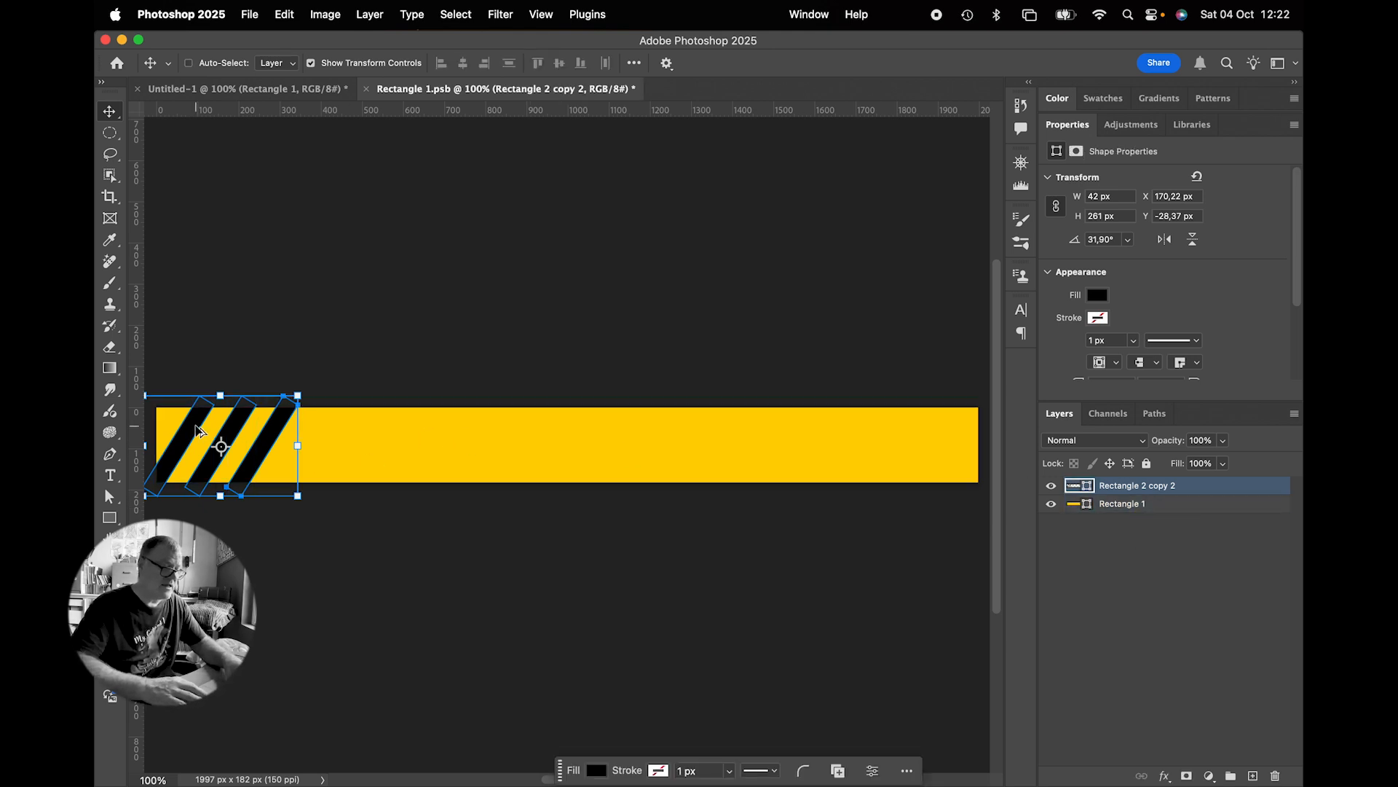
{"action": "left_click_drag", "start_coordinate": [198, 430], "coordinate": [893, 459]}
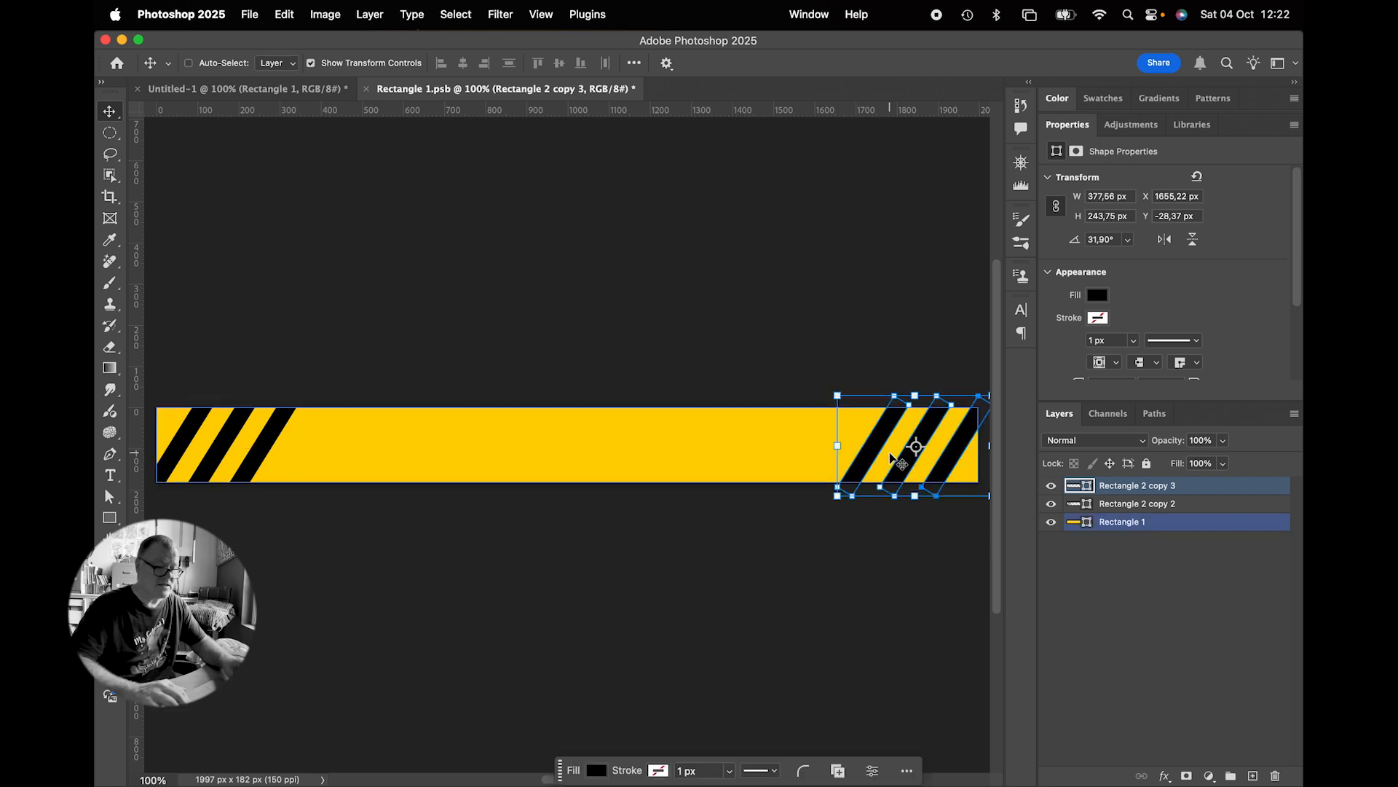
{"action": "left_click", "coordinate": [1221, 625]}
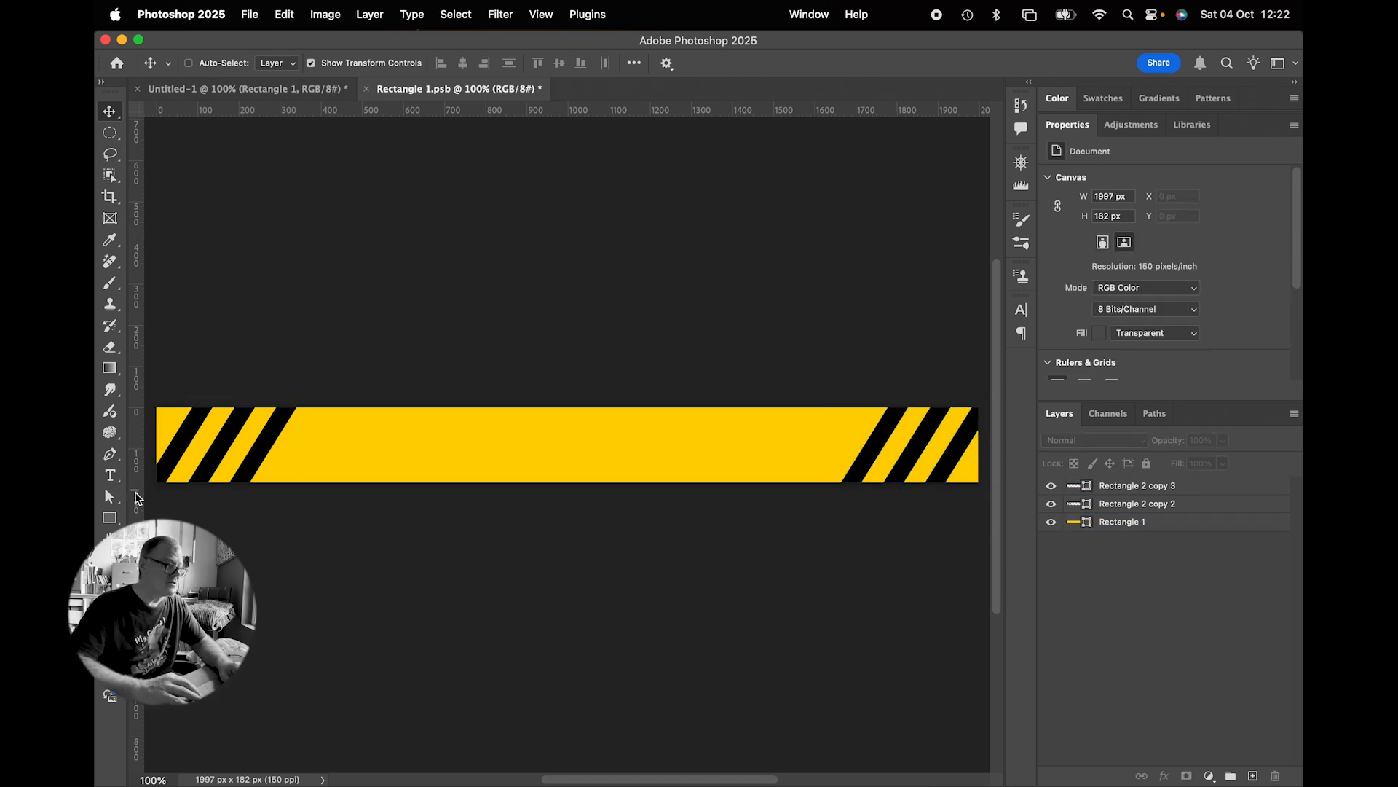
Add the text YOU HAVE THE RIGHT TO REMAIN CREATIVE on the yellow band beside the left stripes
{"action": "left_click", "coordinate": [110, 476]}
{"action": "left_click", "coordinate": [368, 437]}
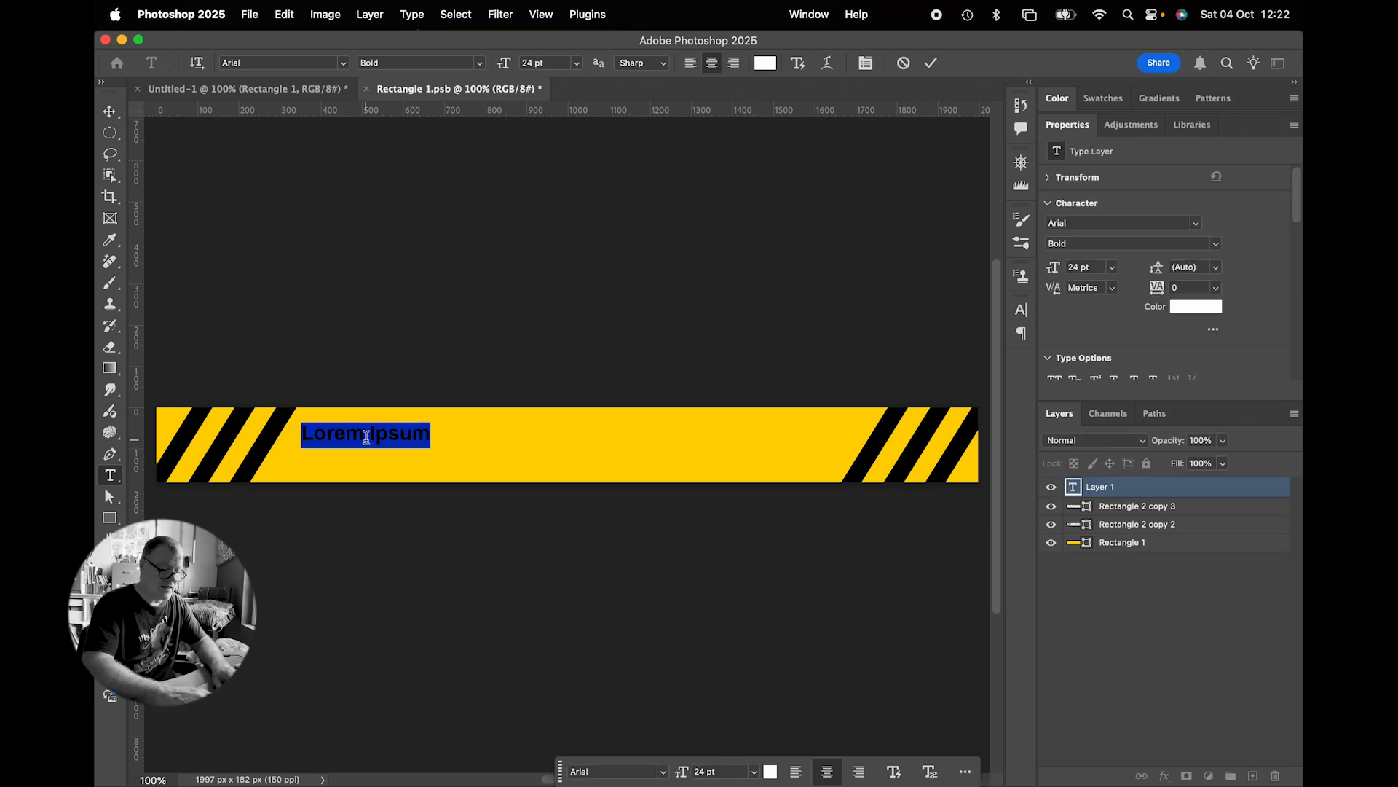
{"action": "type", "text": "YOU HAVE THE RIGHT TO REMAI"}
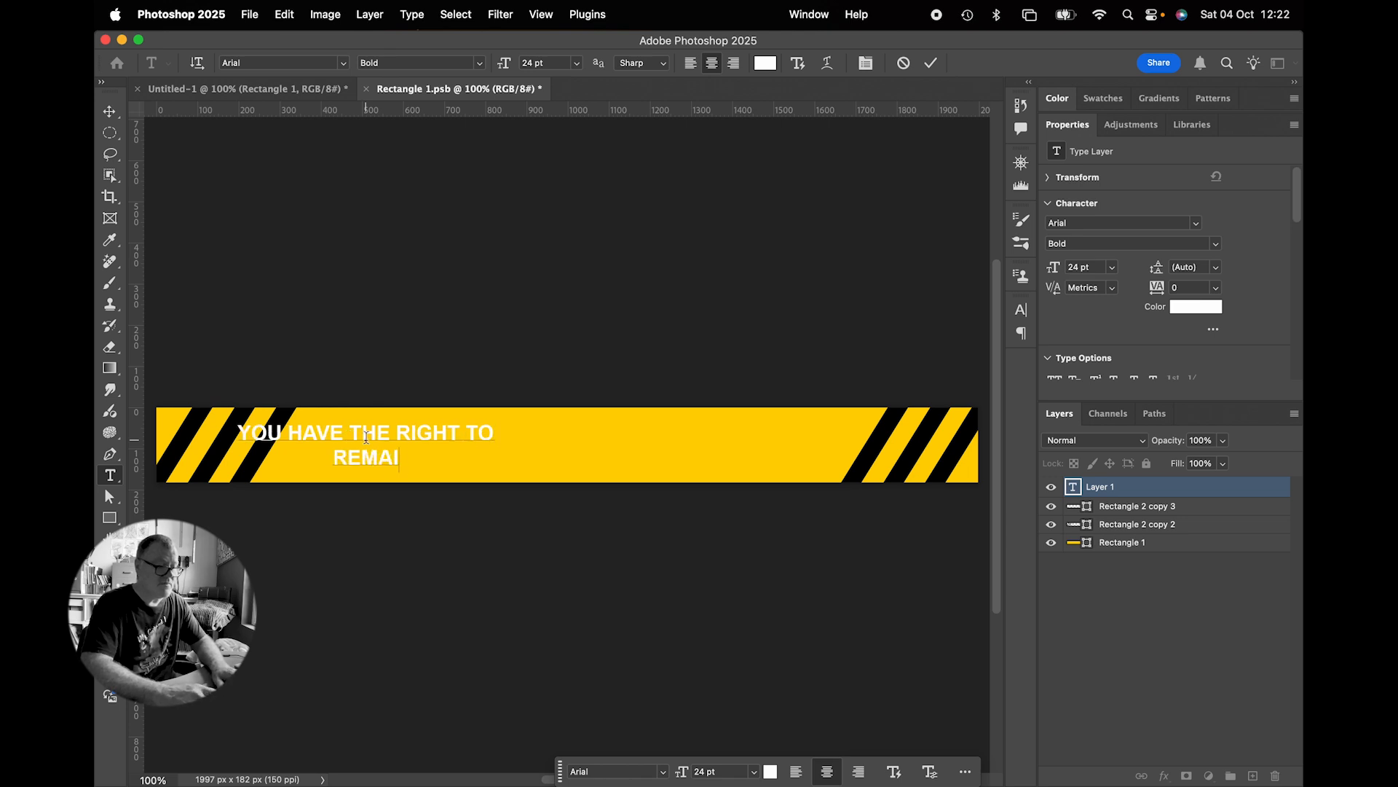
{"action": "type", "text": "N CREATIVE"}
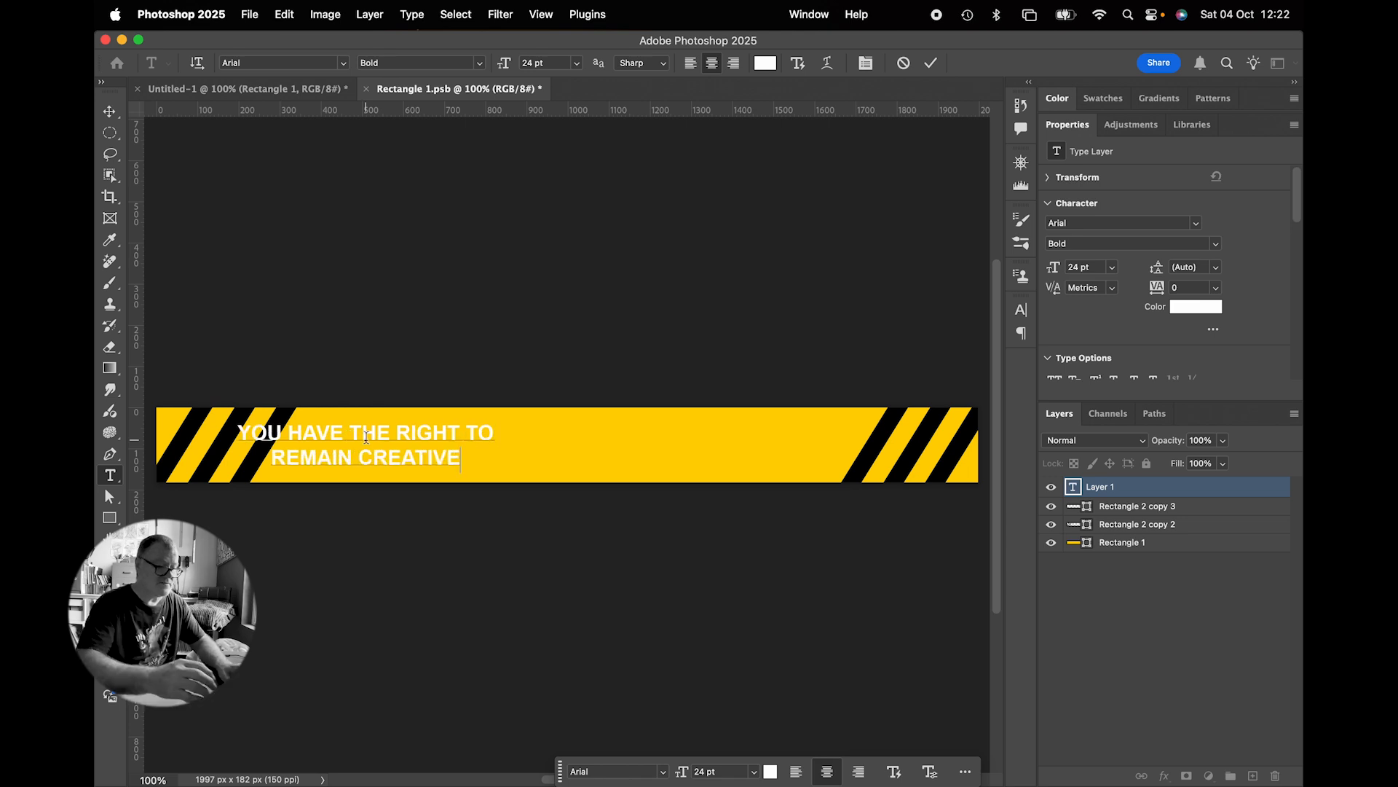
Recolour the whole slogan black (000000) and commit the text
{"action": "key", "text": "super+a"}
{"action": "left_click", "coordinate": [765, 63]}
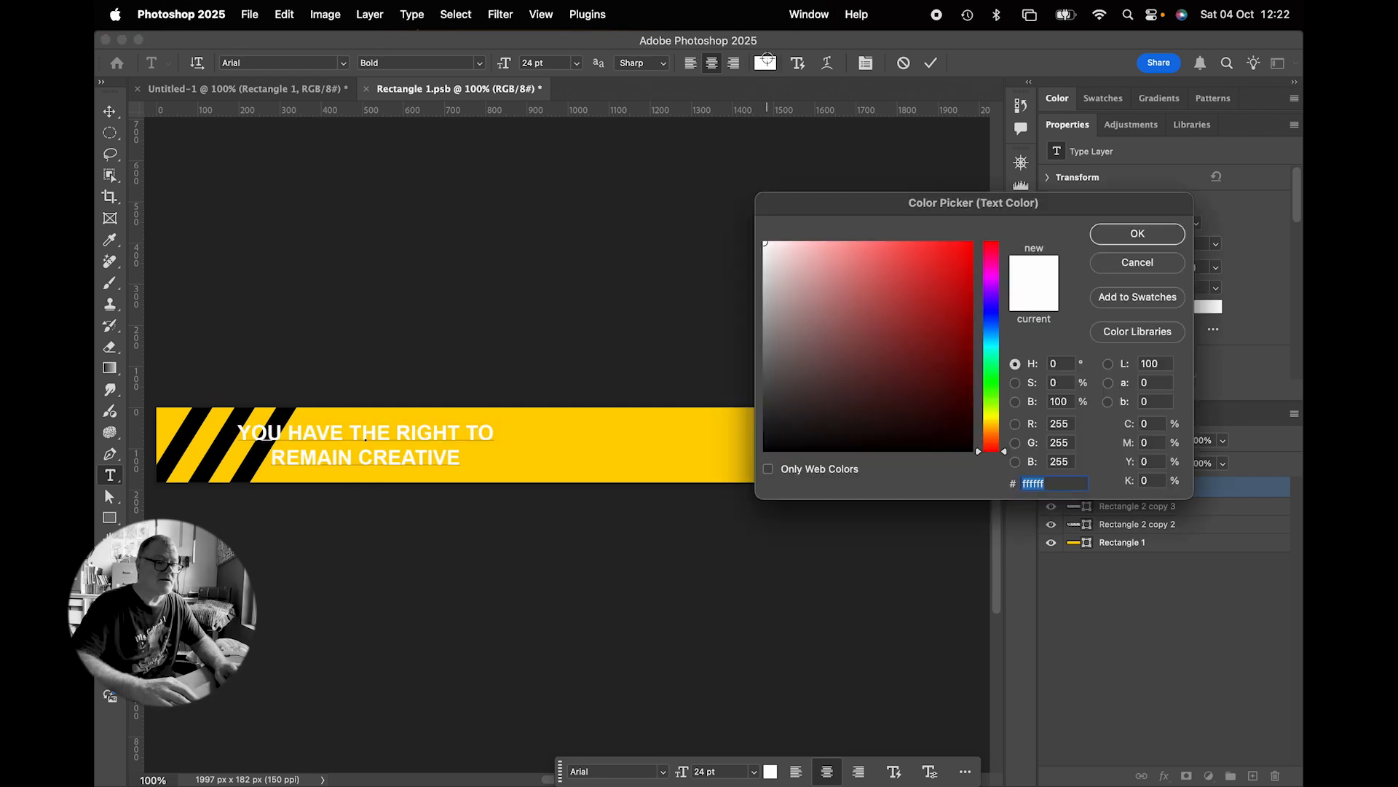
{"action": "left_click_drag", "start_coordinate": [871, 371], "coordinate": [677, 529]}
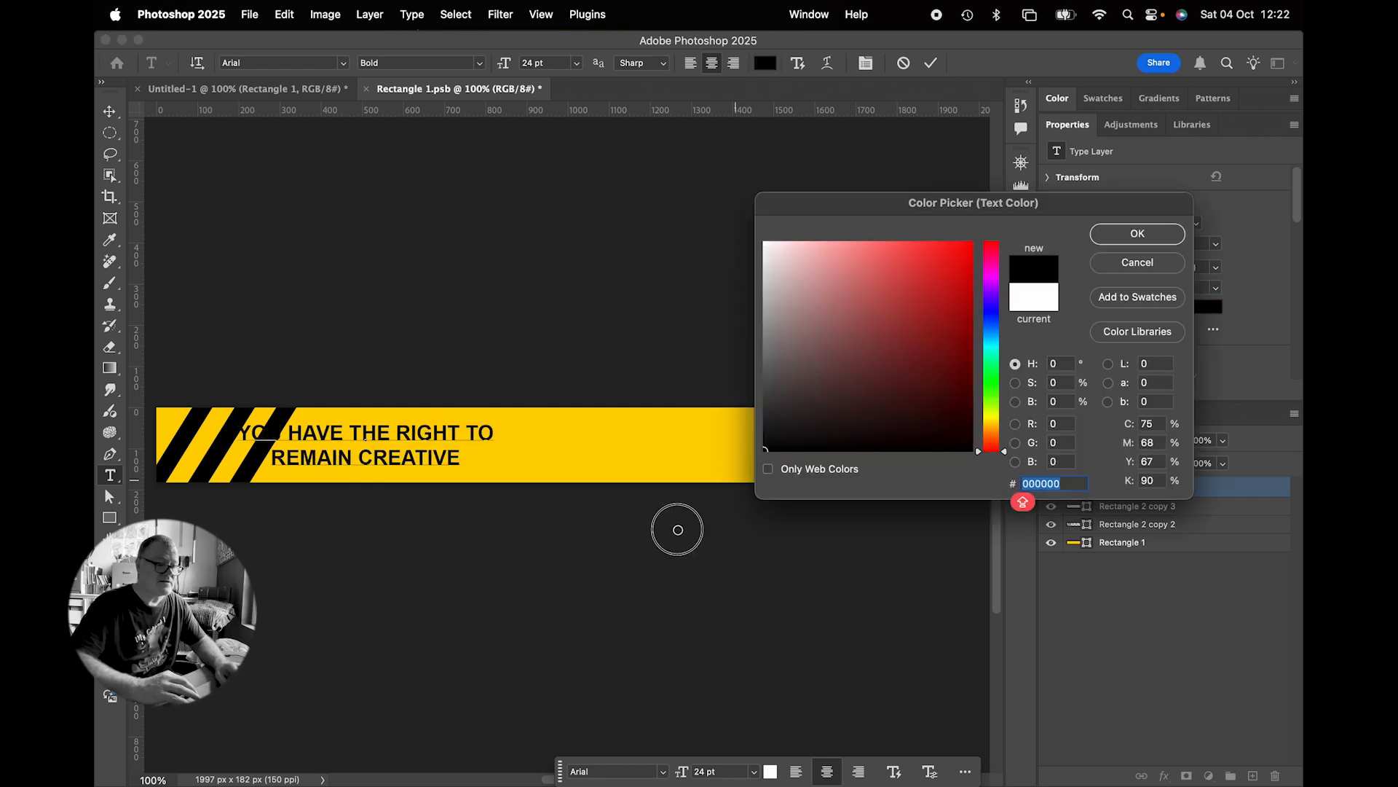
{"action": "left_click", "coordinate": [1128, 233]}
{"action": "left_click", "coordinate": [110, 112]}
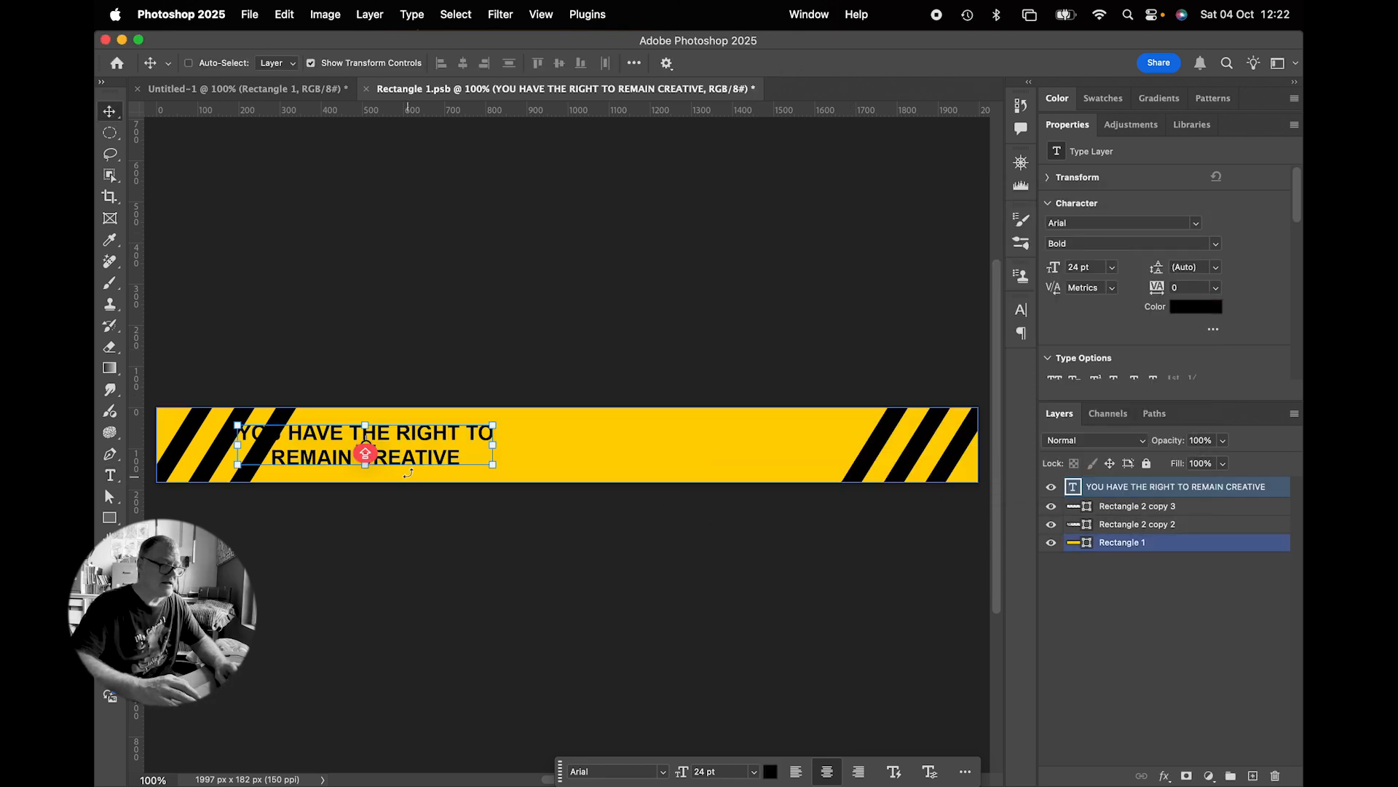
Enlarge the slogan to 41 pt, centre it on the band between the two stripe groups and deselect it
{"action": "left_click_drag", "start_coordinate": [429, 456], "coordinate": [616, 455]}
{"action": "double_click", "coordinate": [638, 459]}
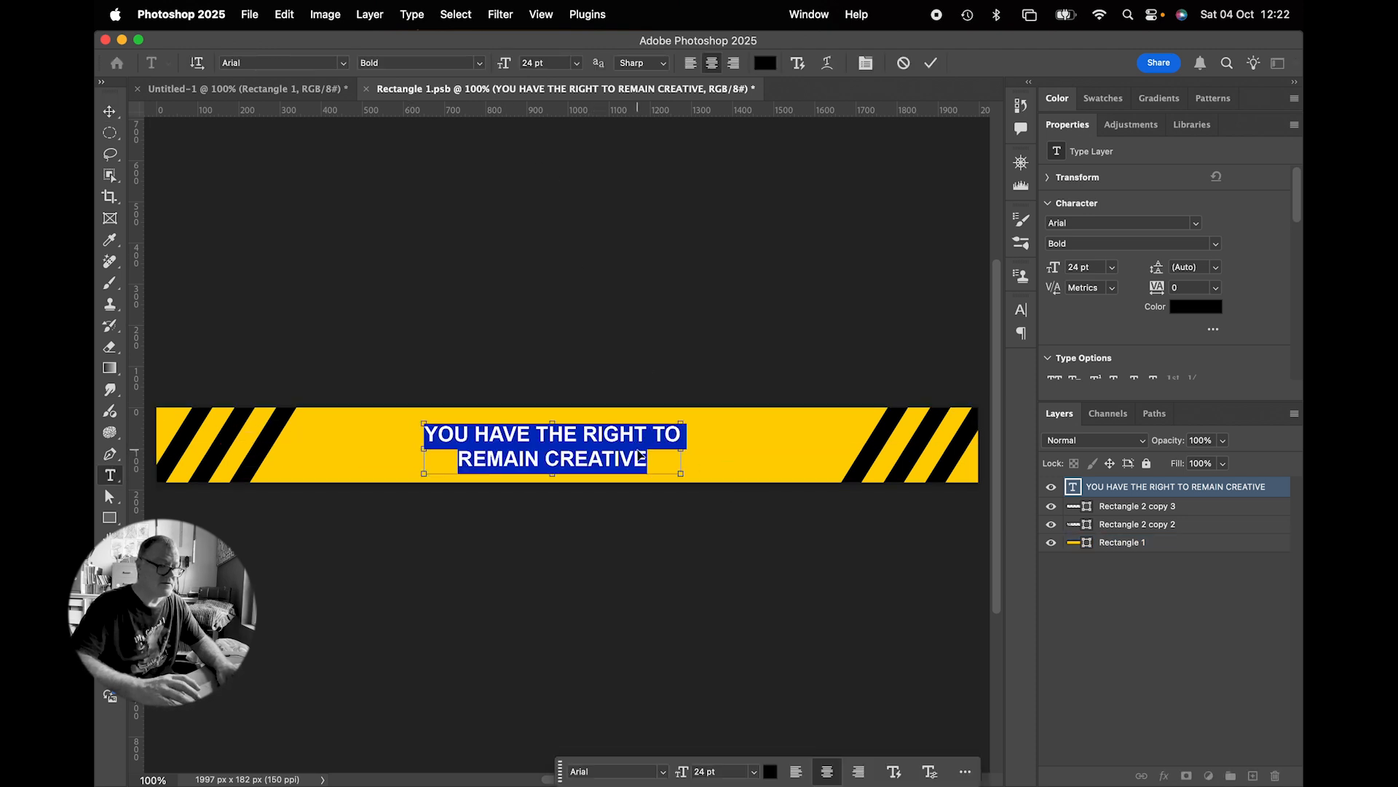
{"action": "left_click_drag", "start_coordinate": [503, 62], "coordinate": [520, 68]}
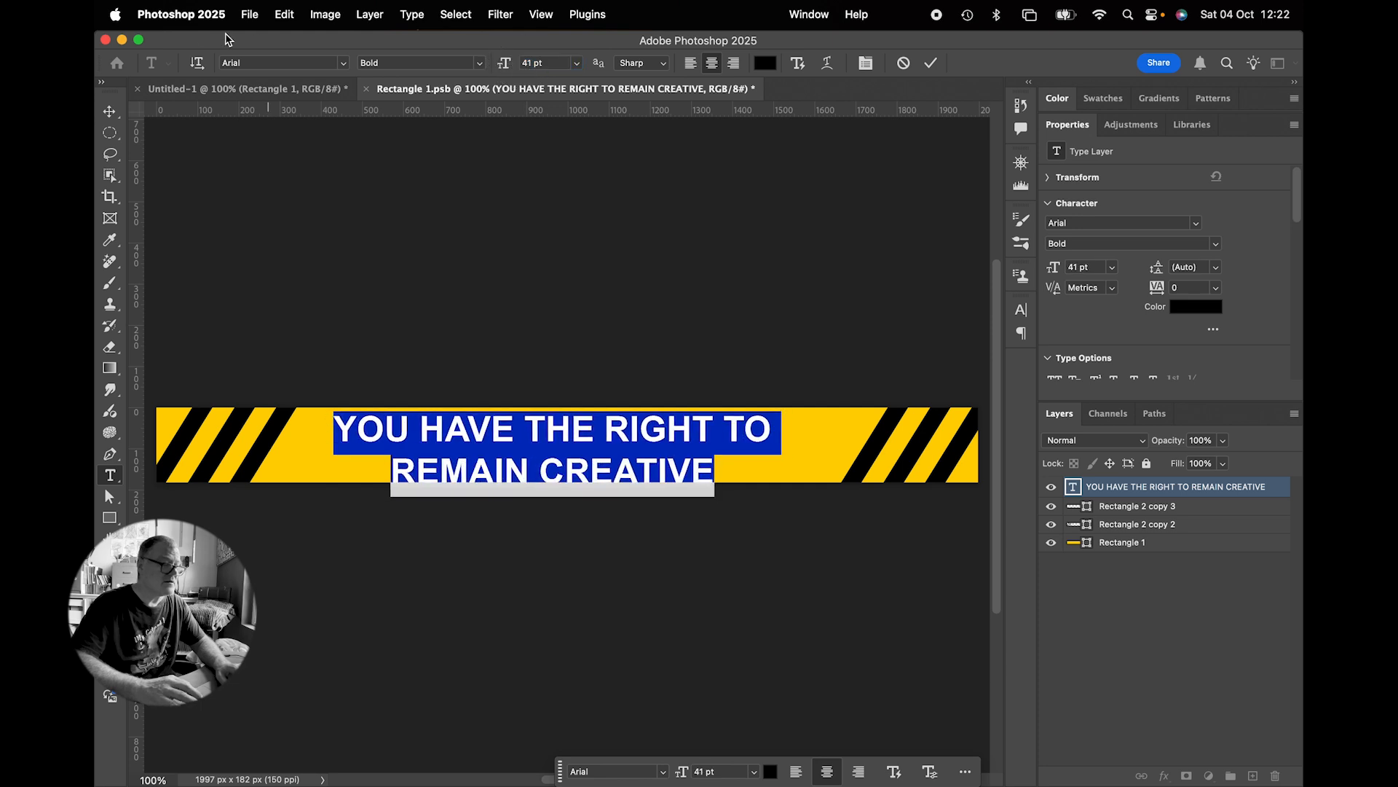
{"action": "left_click", "coordinate": [110, 111]}
{"action": "left_click_drag", "start_coordinate": [508, 435], "coordinate": [512, 431]}
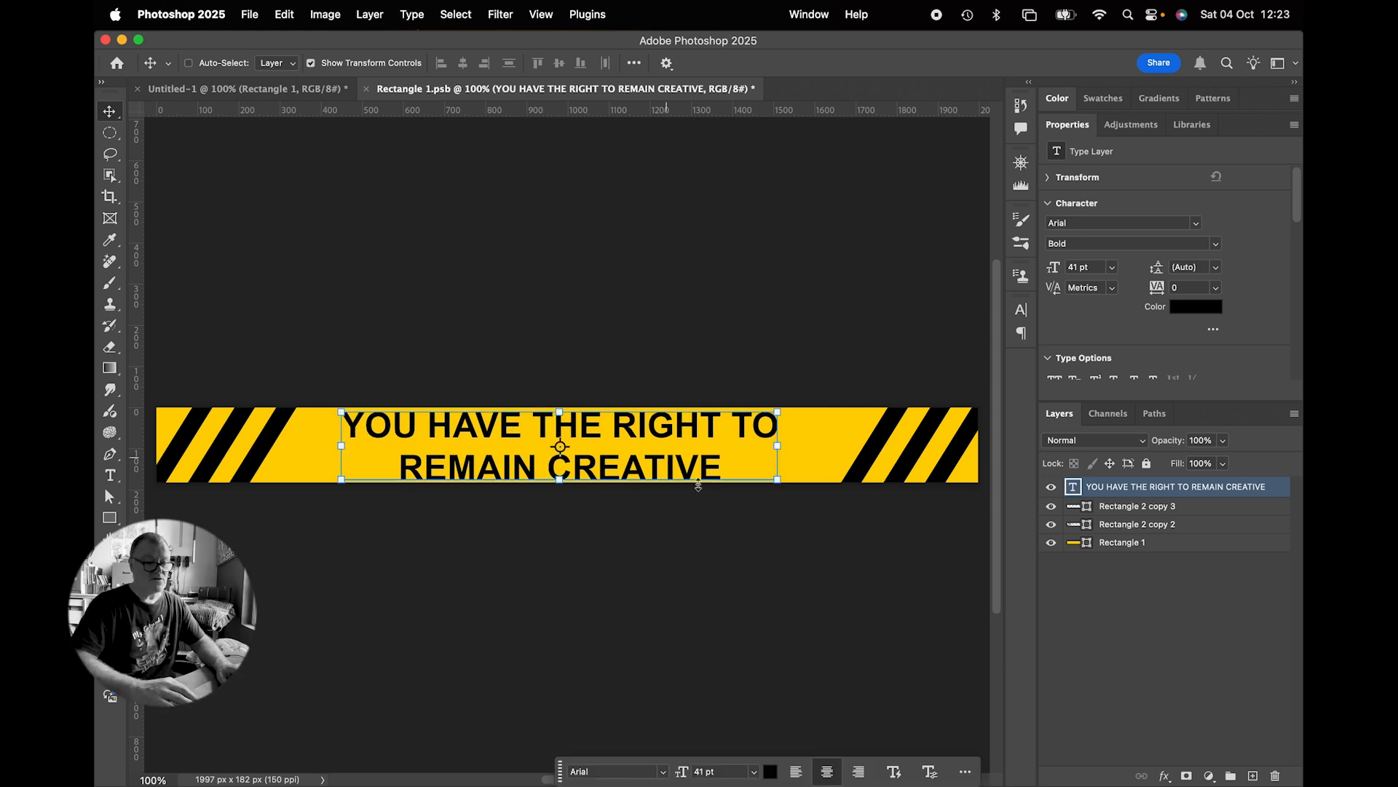
{"action": "left_click", "coordinate": [1142, 584]}
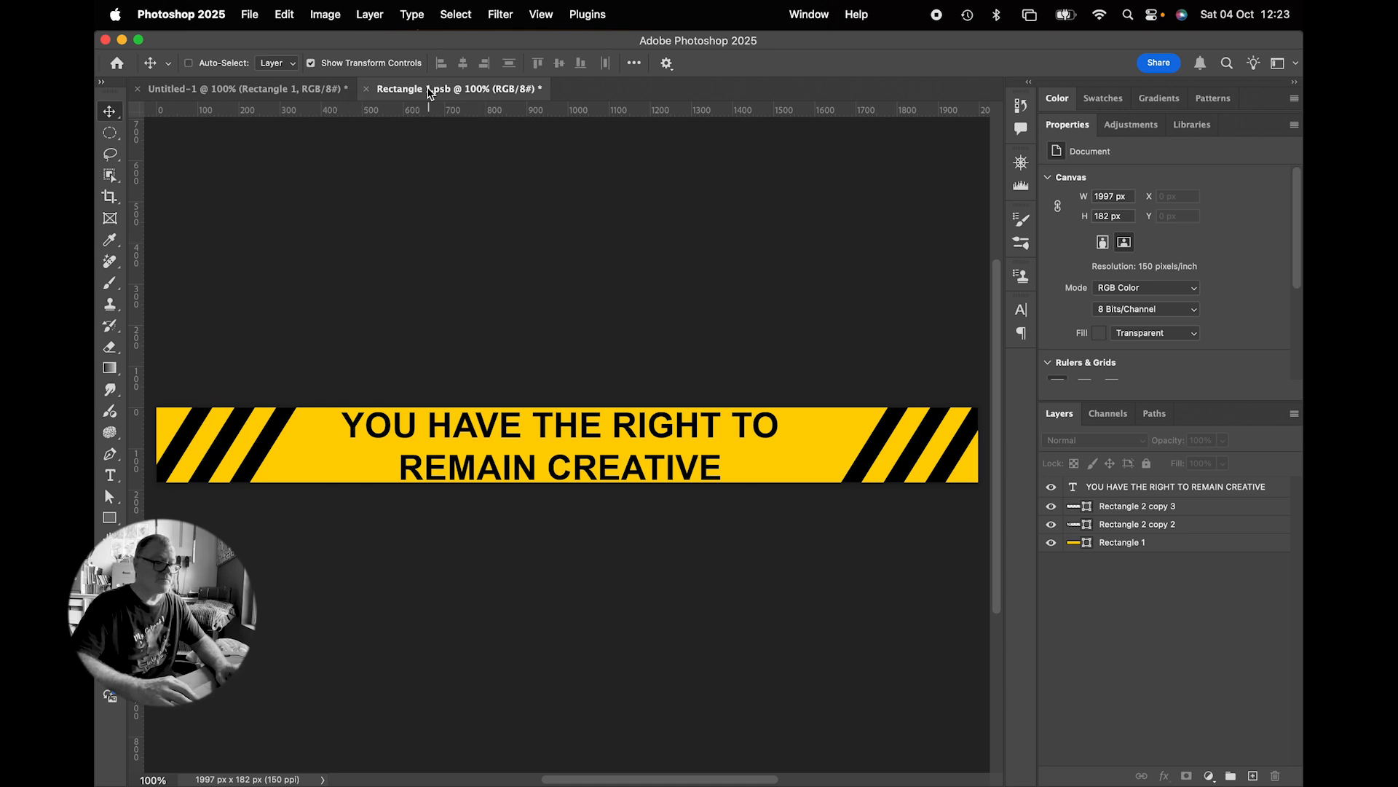
Save the smart object's contents and return to the Untitled-1 alley document
{"action": "left_click", "coordinate": [284, 15]}
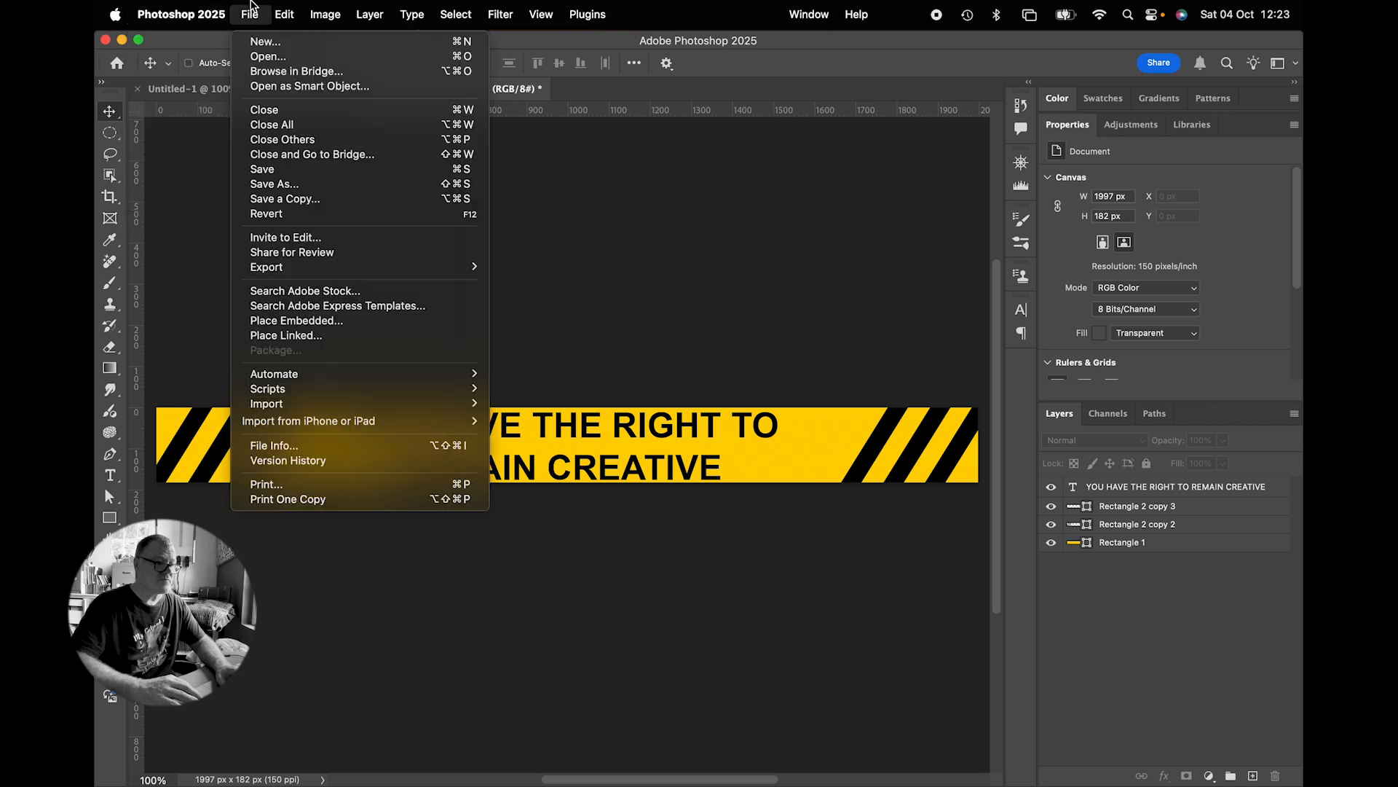
{"action": "left_click", "coordinate": [280, 172]}
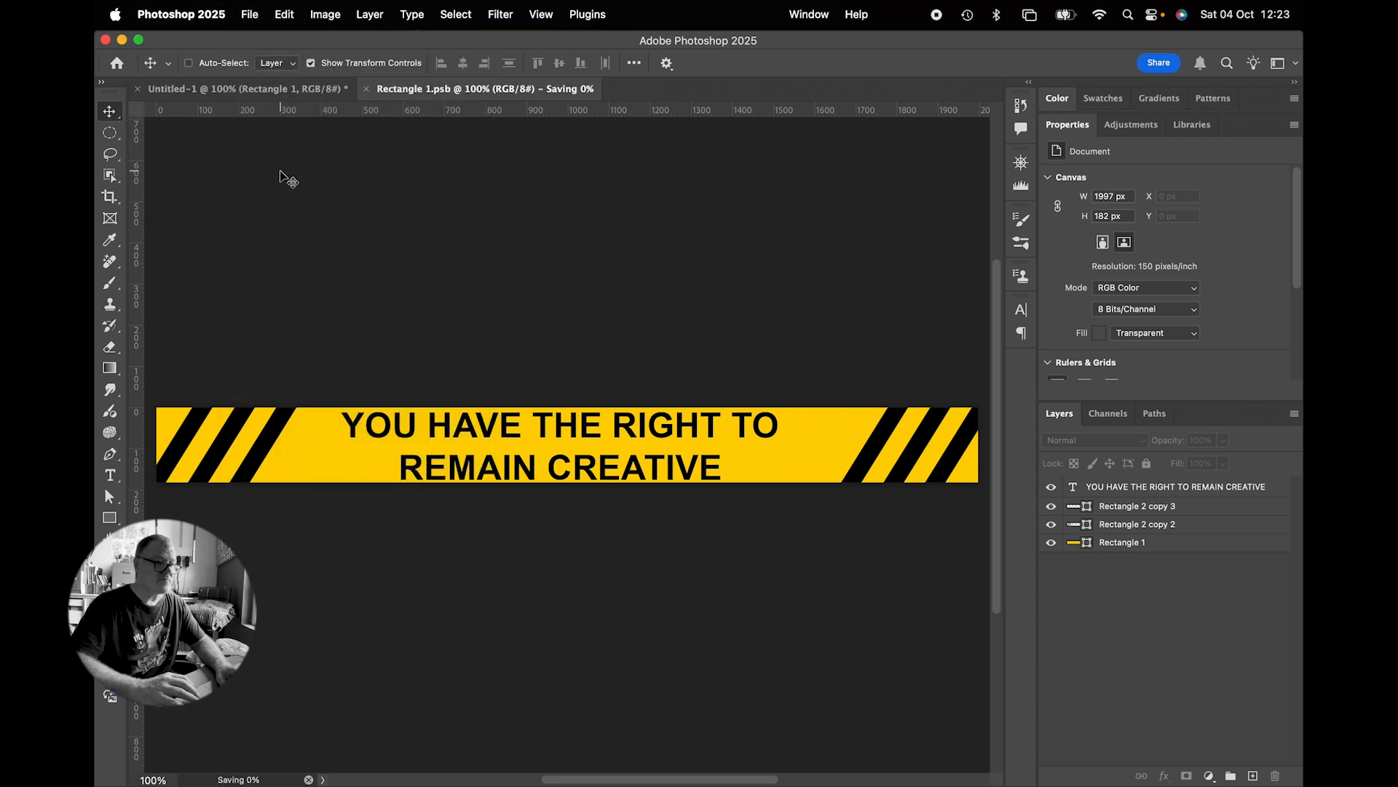
{"action": "left_click", "coordinate": [295, 90]}
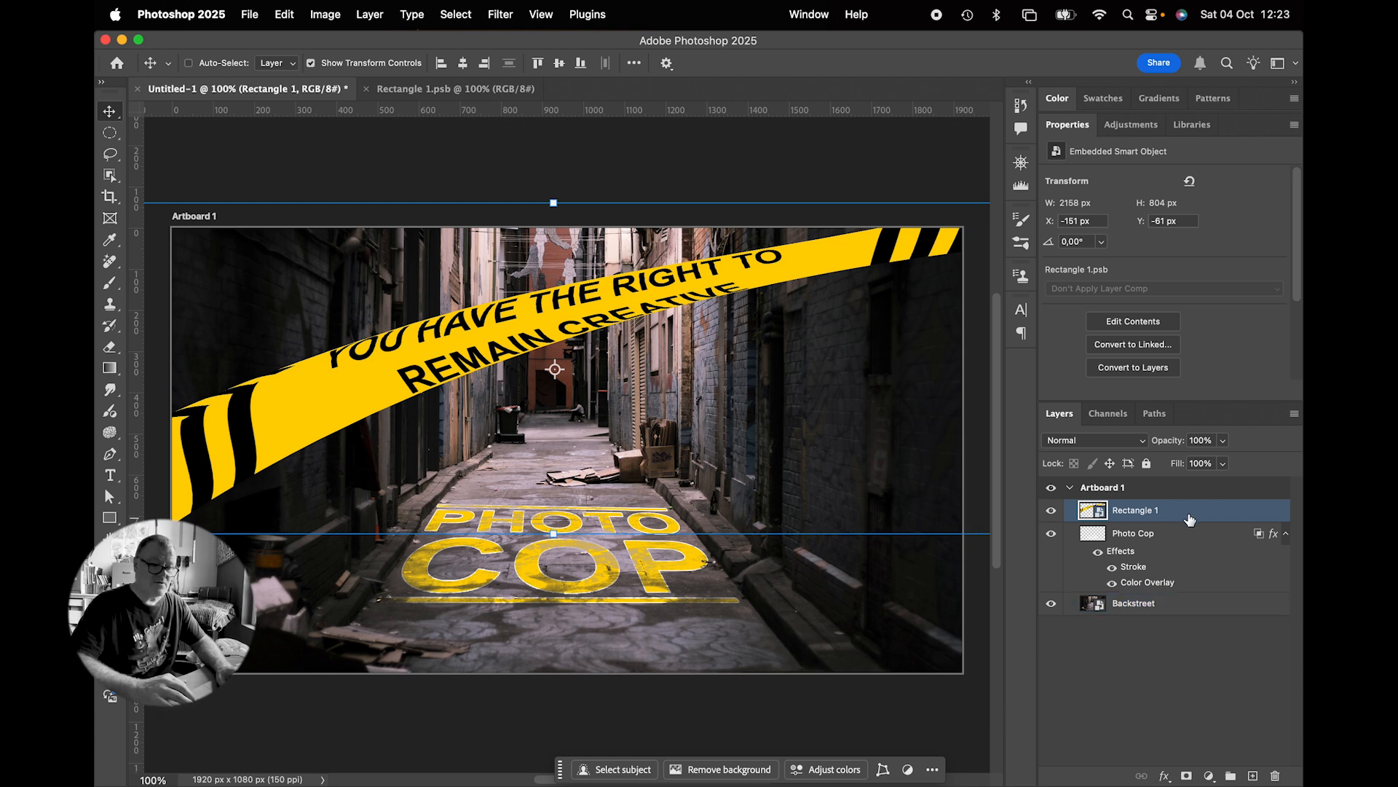
Rename the Rectangle 1 smart object layer as CRIME SCENE TAPE
{"action": "double_click", "coordinate": [1141, 509]}
{"action": "type", "text": "CR"}
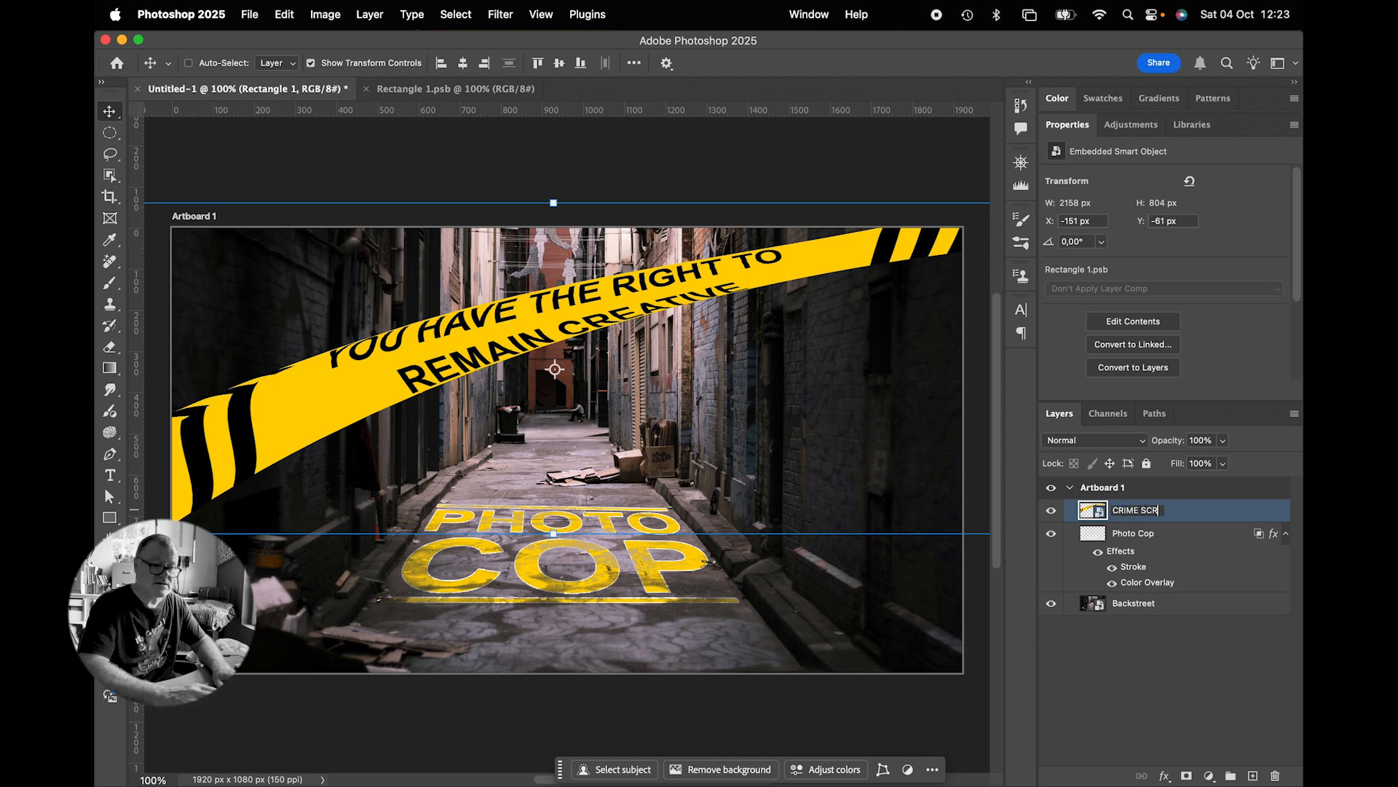
{"action": "type", "text": "IME SCENE TAPE"}
{"action": "key", "text": "Return"}
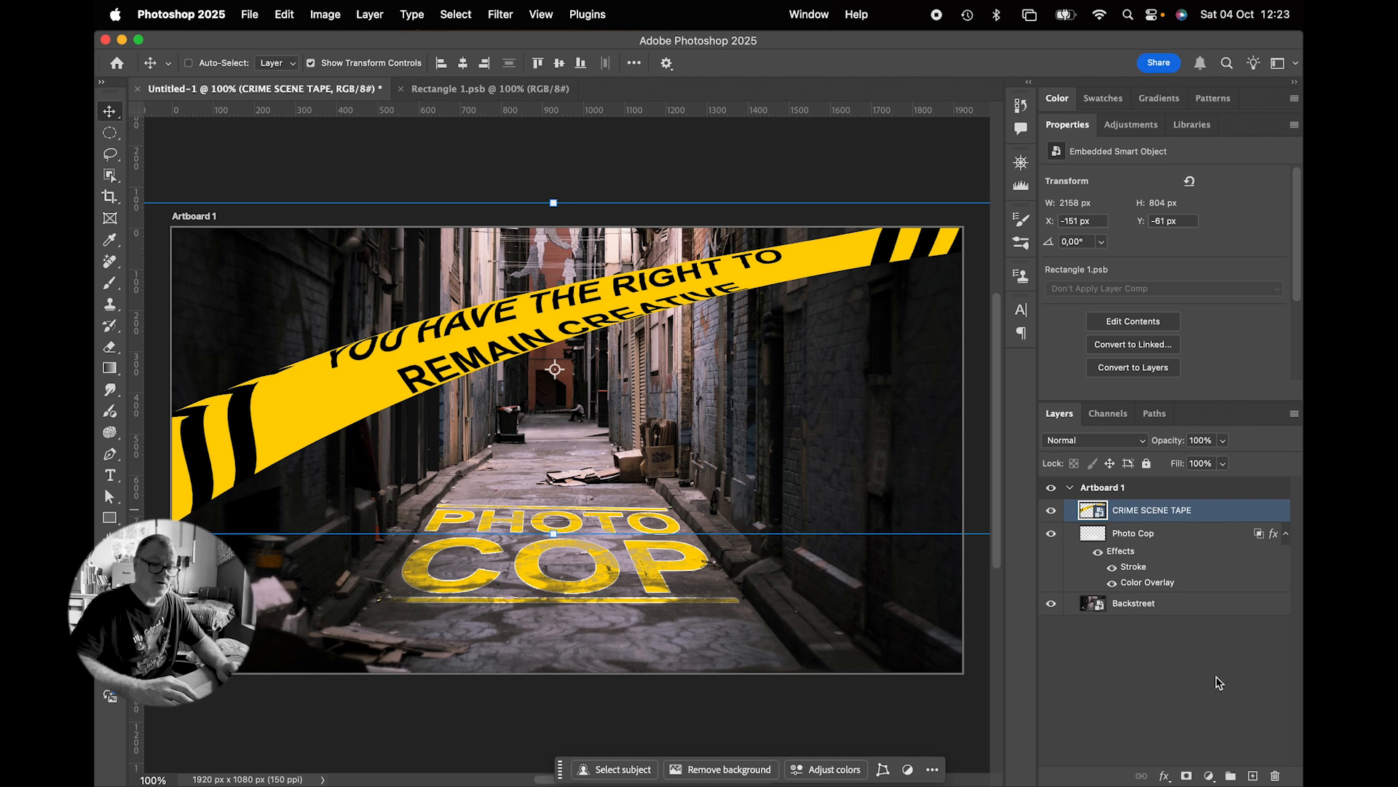
Add a Gradient Overlay to the CRIME SCENE TAPE layer and set the gradient's first opacity stop to 77%
{"action": "left_click", "coordinate": [1164, 776]}
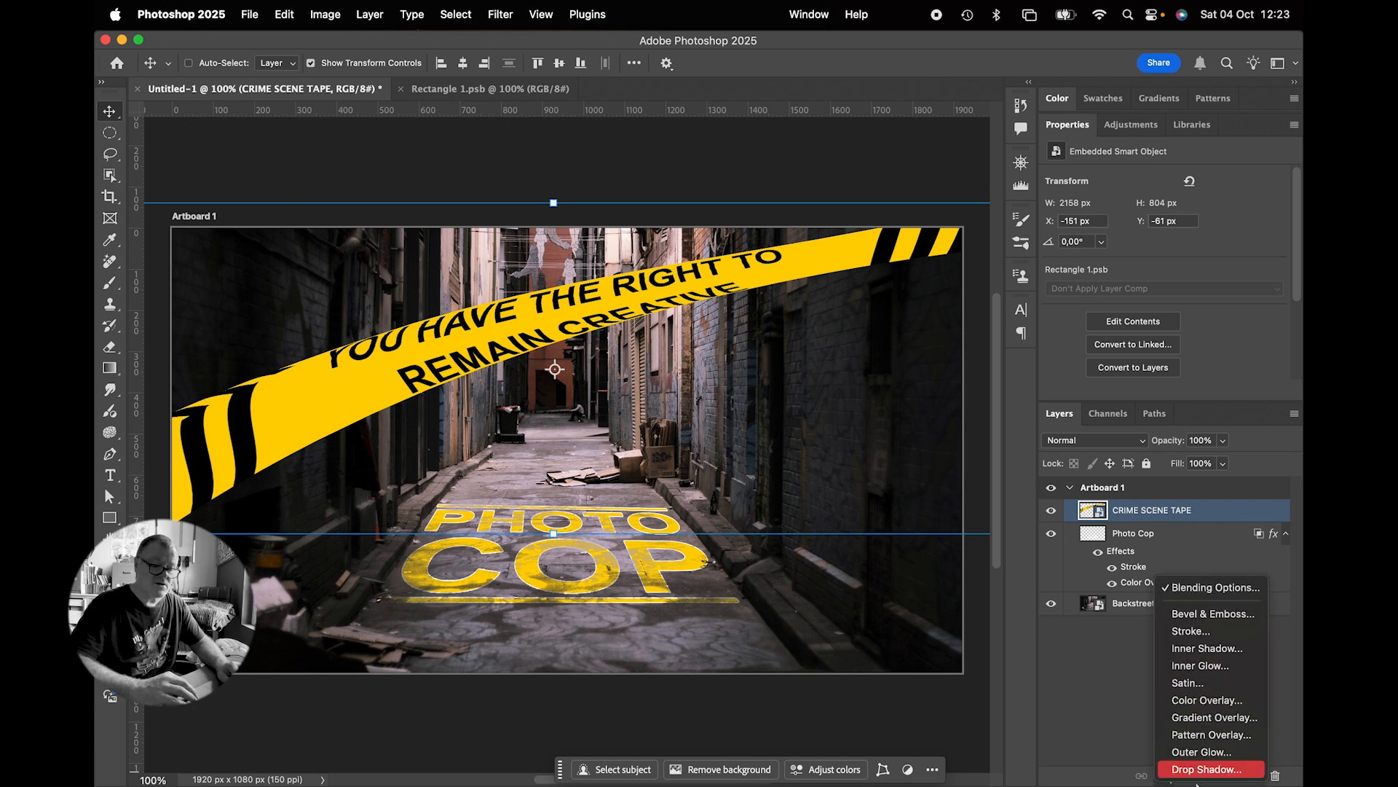
{"action": "left_click", "coordinate": [1214, 717]}
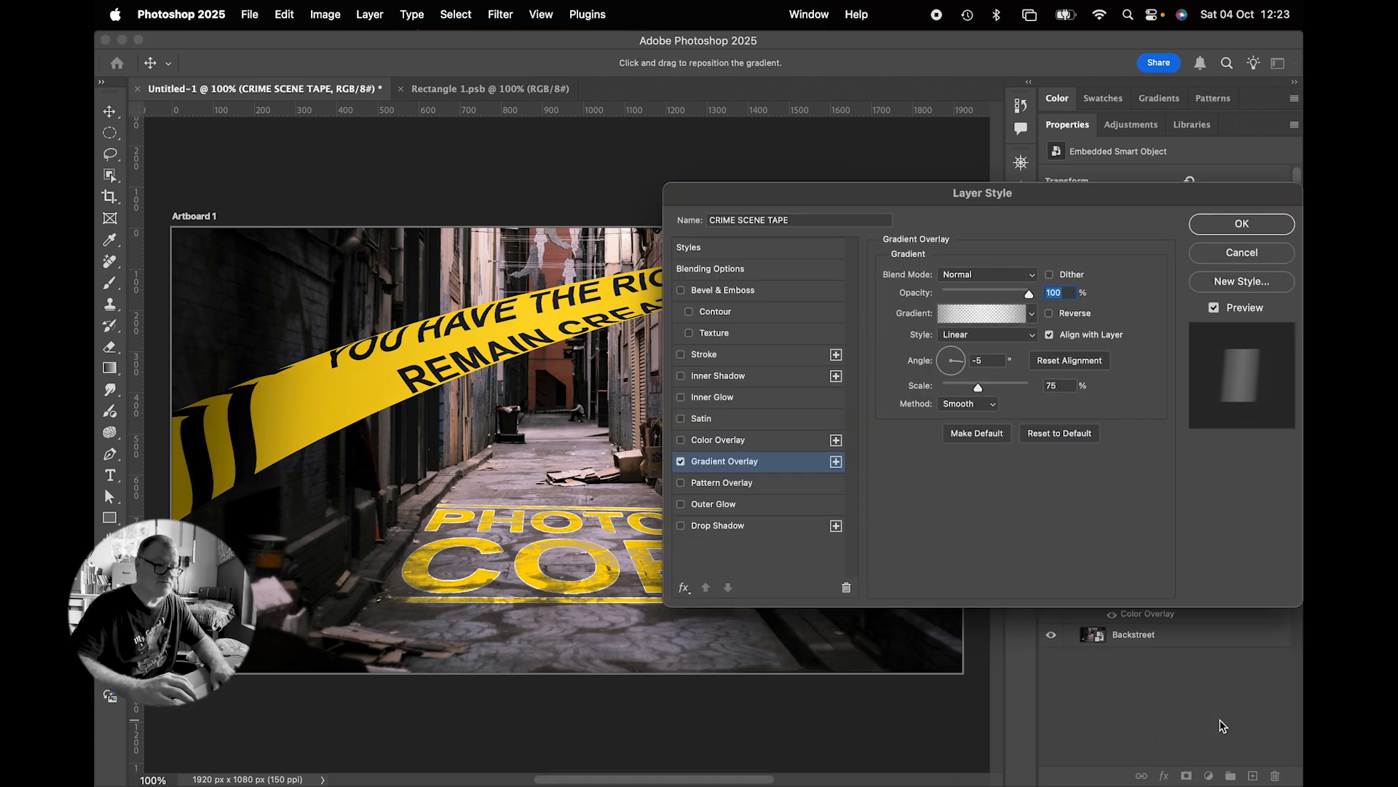
{"action": "left_click", "coordinate": [982, 315]}
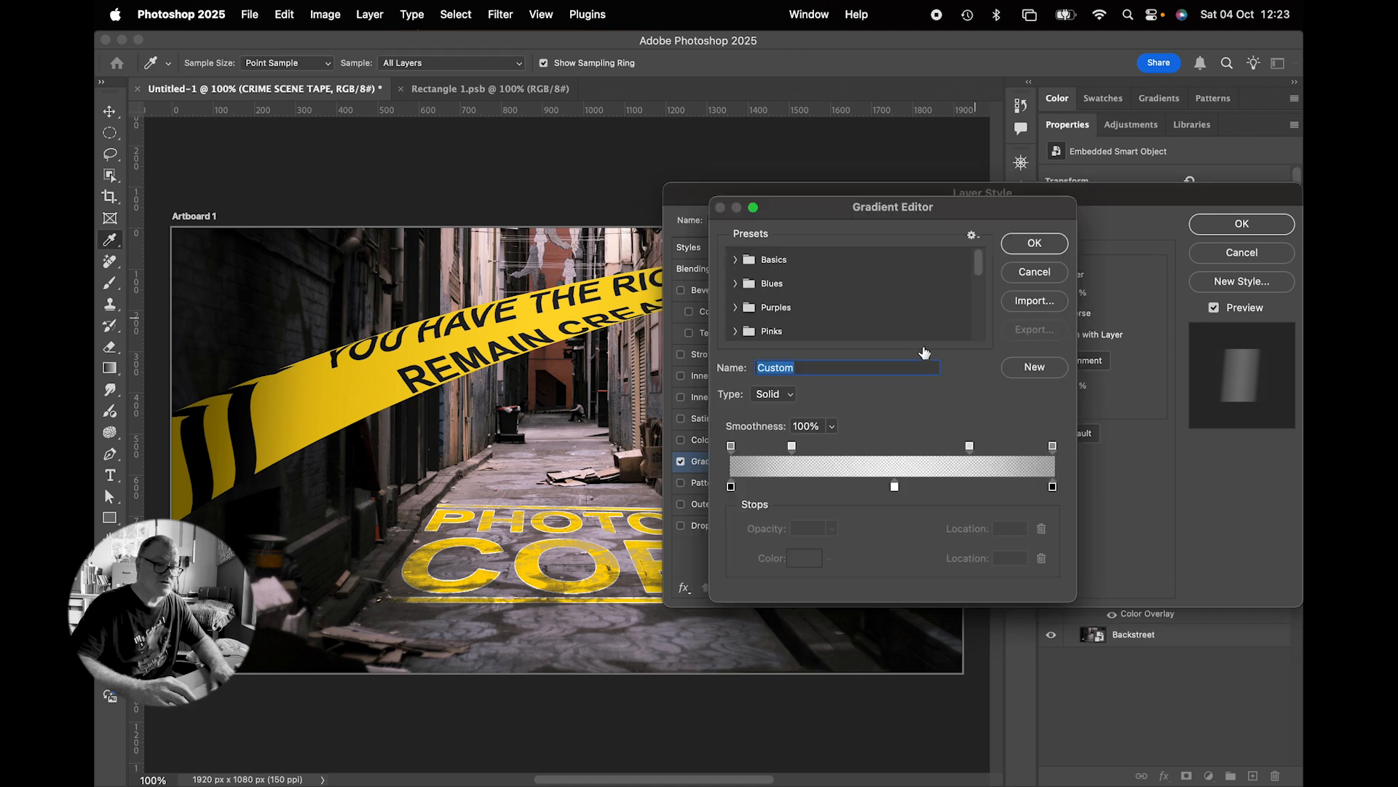
{"action": "left_click", "coordinate": [731, 487]}
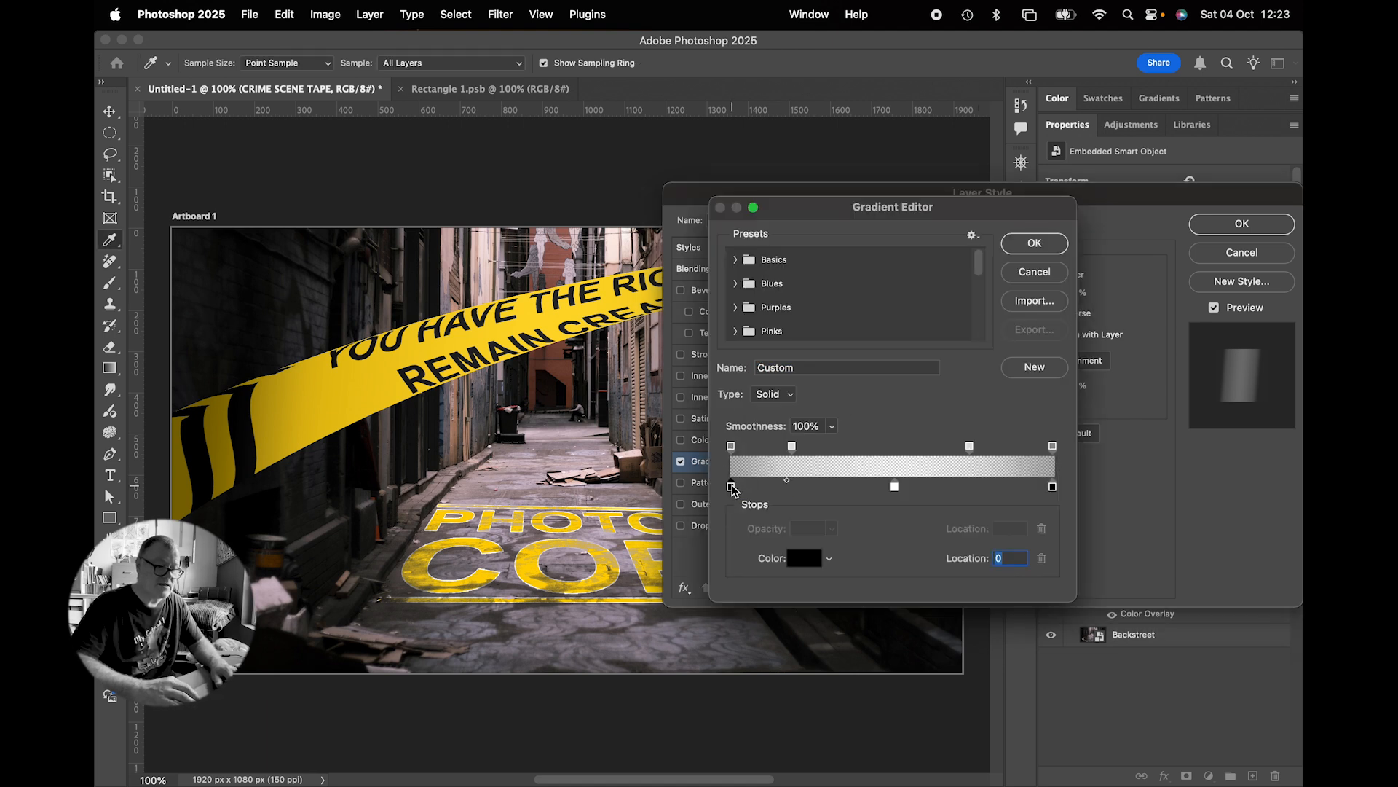
{"action": "left_click", "coordinate": [894, 486]}
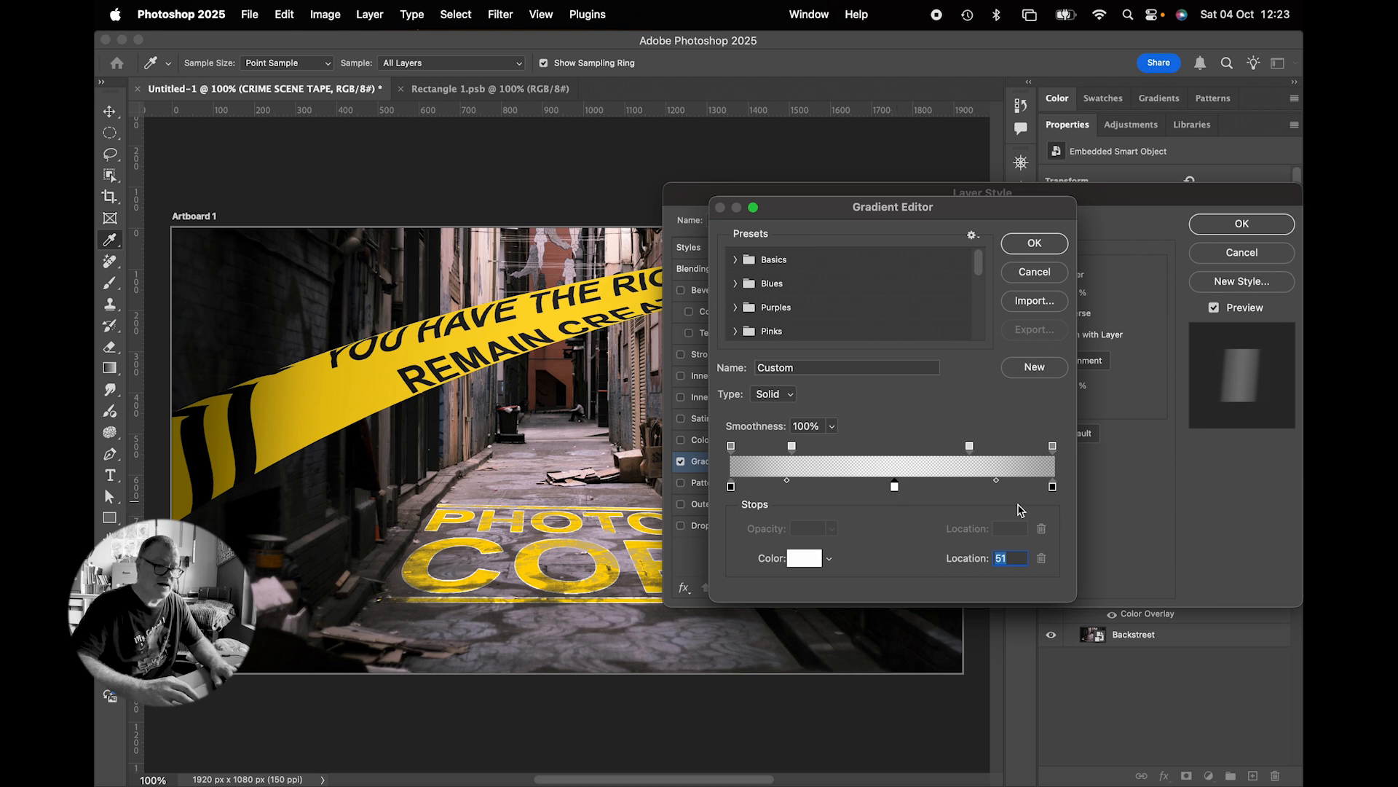
{"action": "left_click", "coordinate": [1053, 486]}
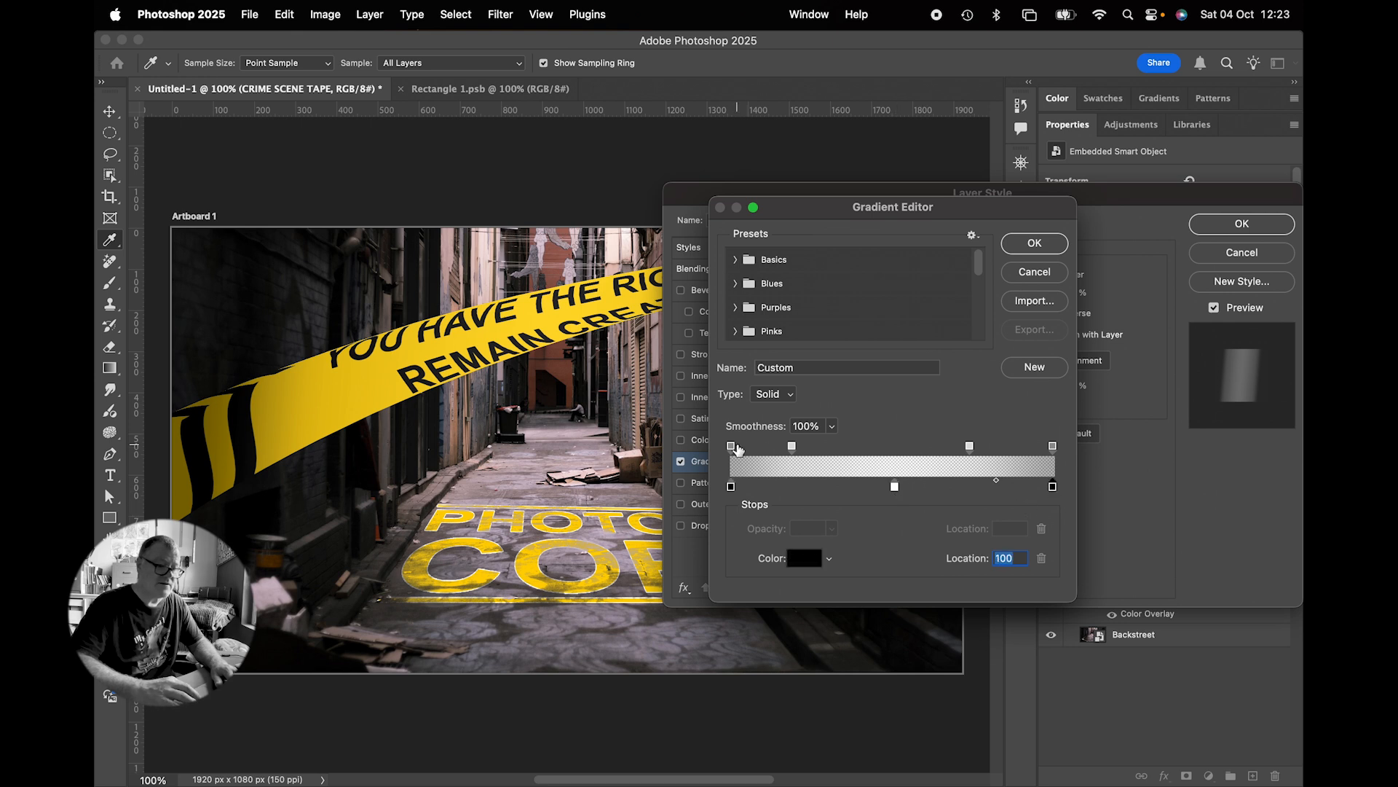
{"action": "left_click", "coordinate": [731, 445]}
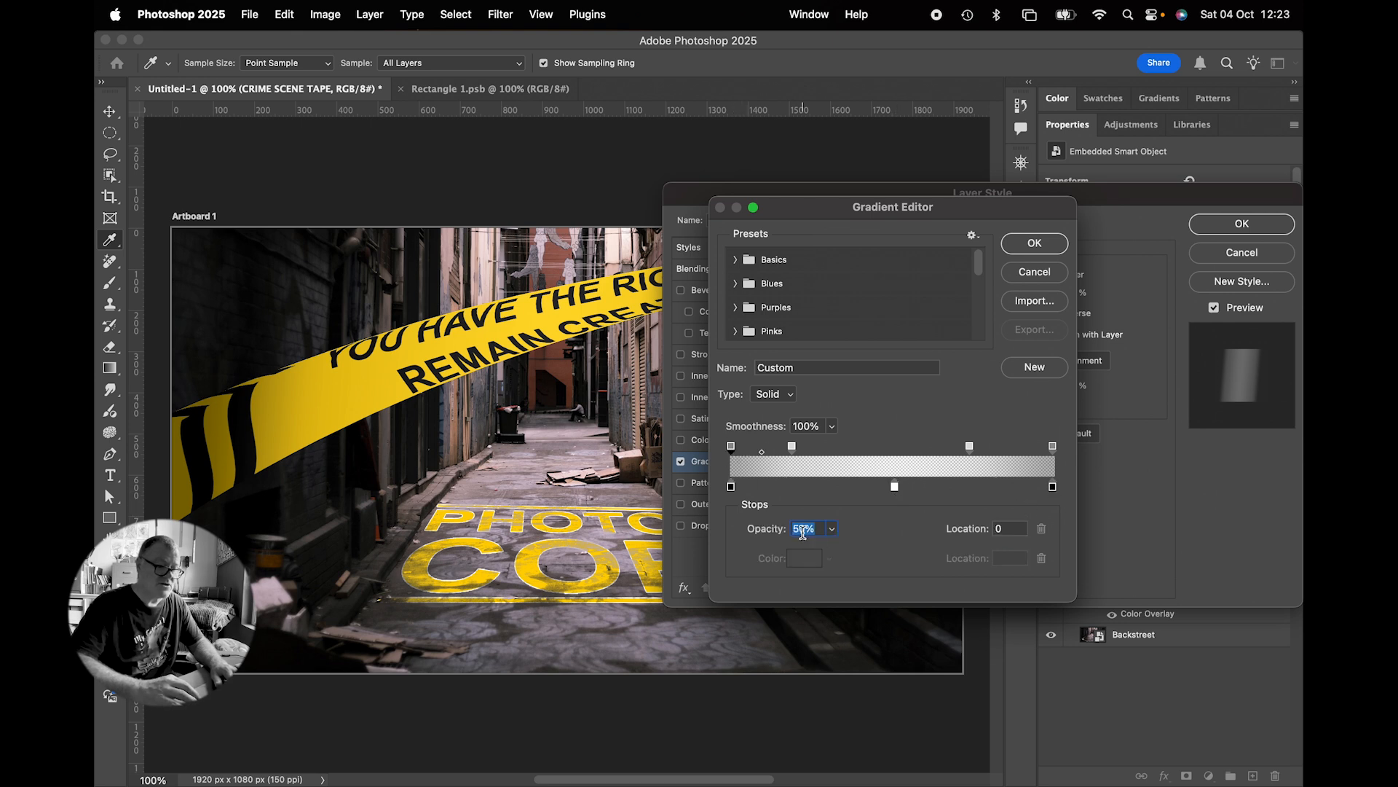
{"action": "left_click", "coordinate": [833, 529]}
{"action": "left_click_drag", "start_coordinate": [832, 552], "coordinate": [854, 555]}
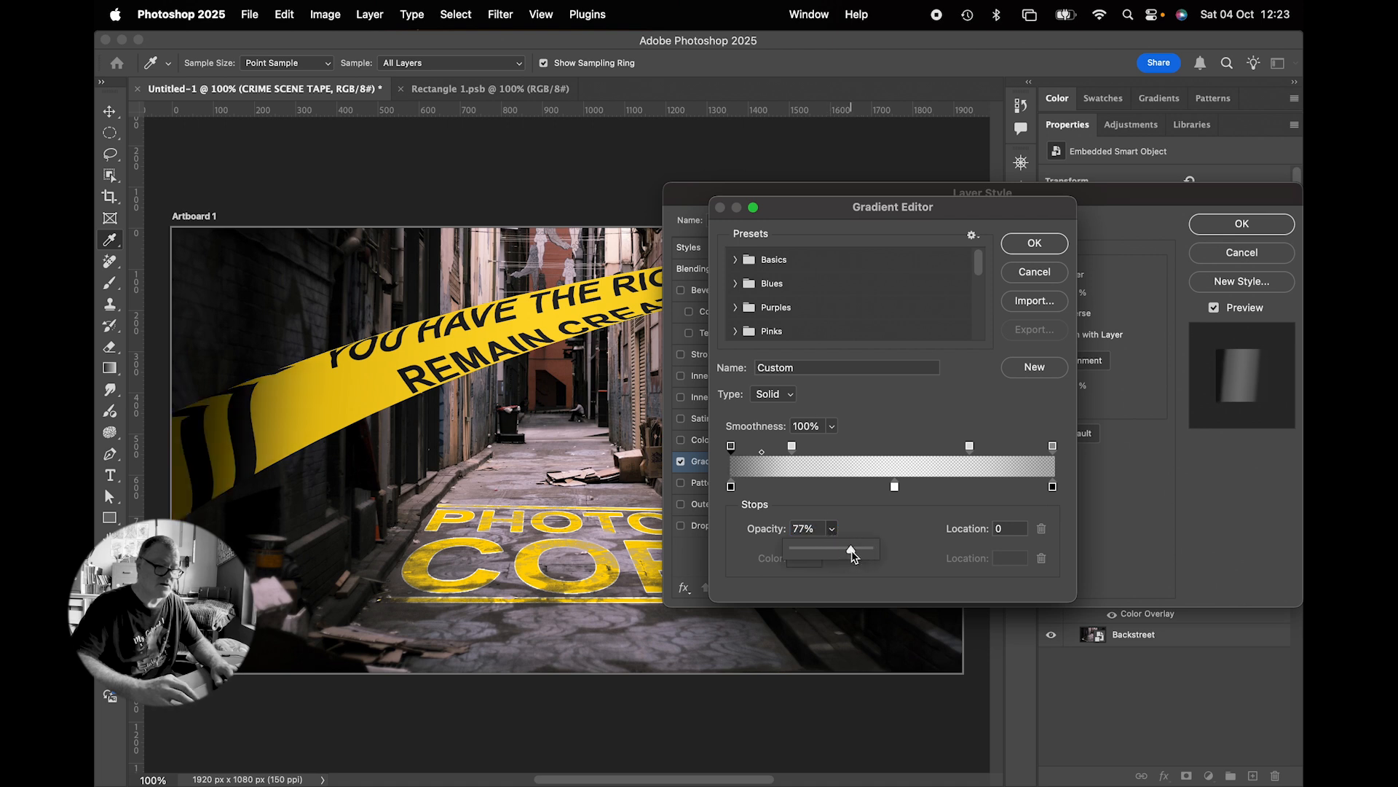
Shift both inner opacity stops toward the gradient's middle, the first to location 31, set the end stop's opacity to 64% and accept the gradient
{"action": "left_click", "coordinate": [792, 446]}
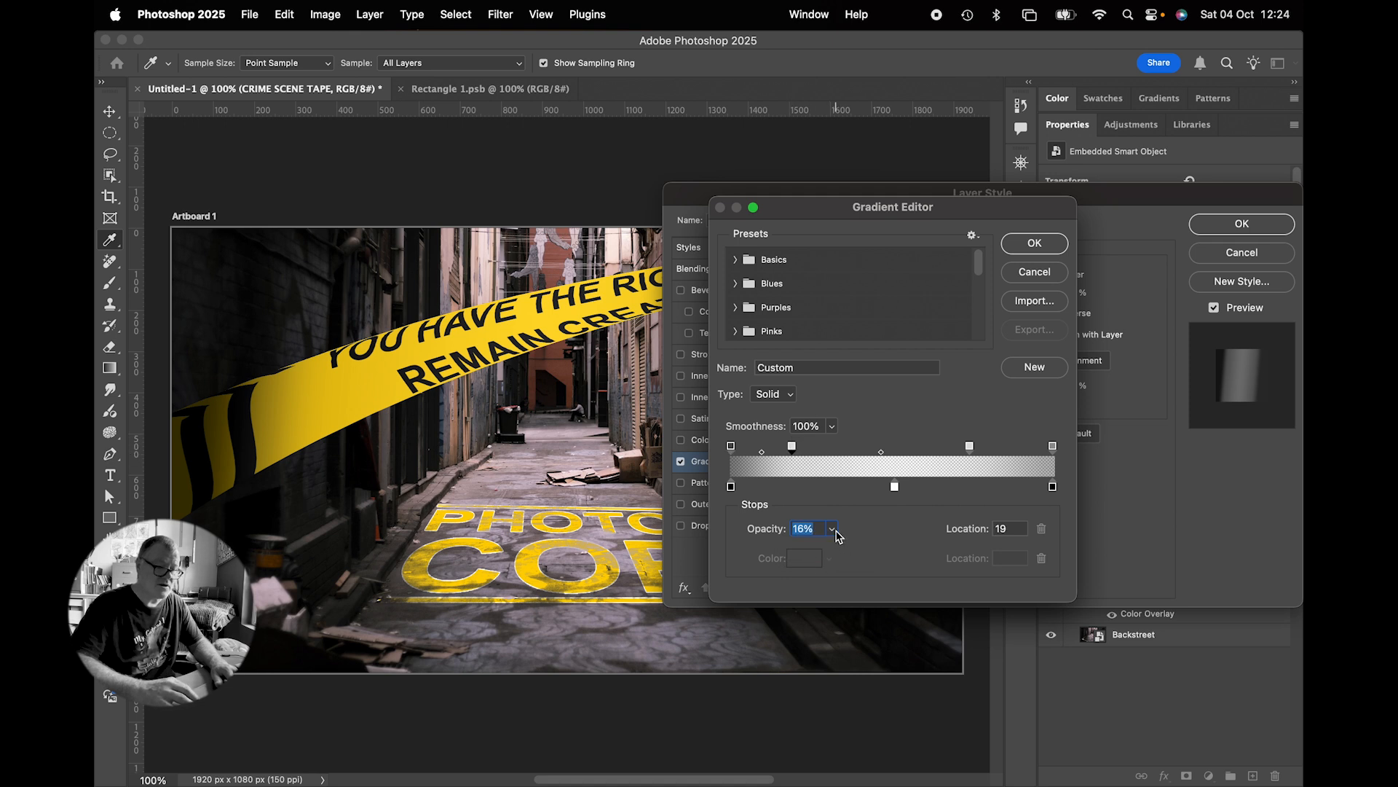
{"action": "left_click_drag", "start_coordinate": [793, 446], "coordinate": [833, 450]}
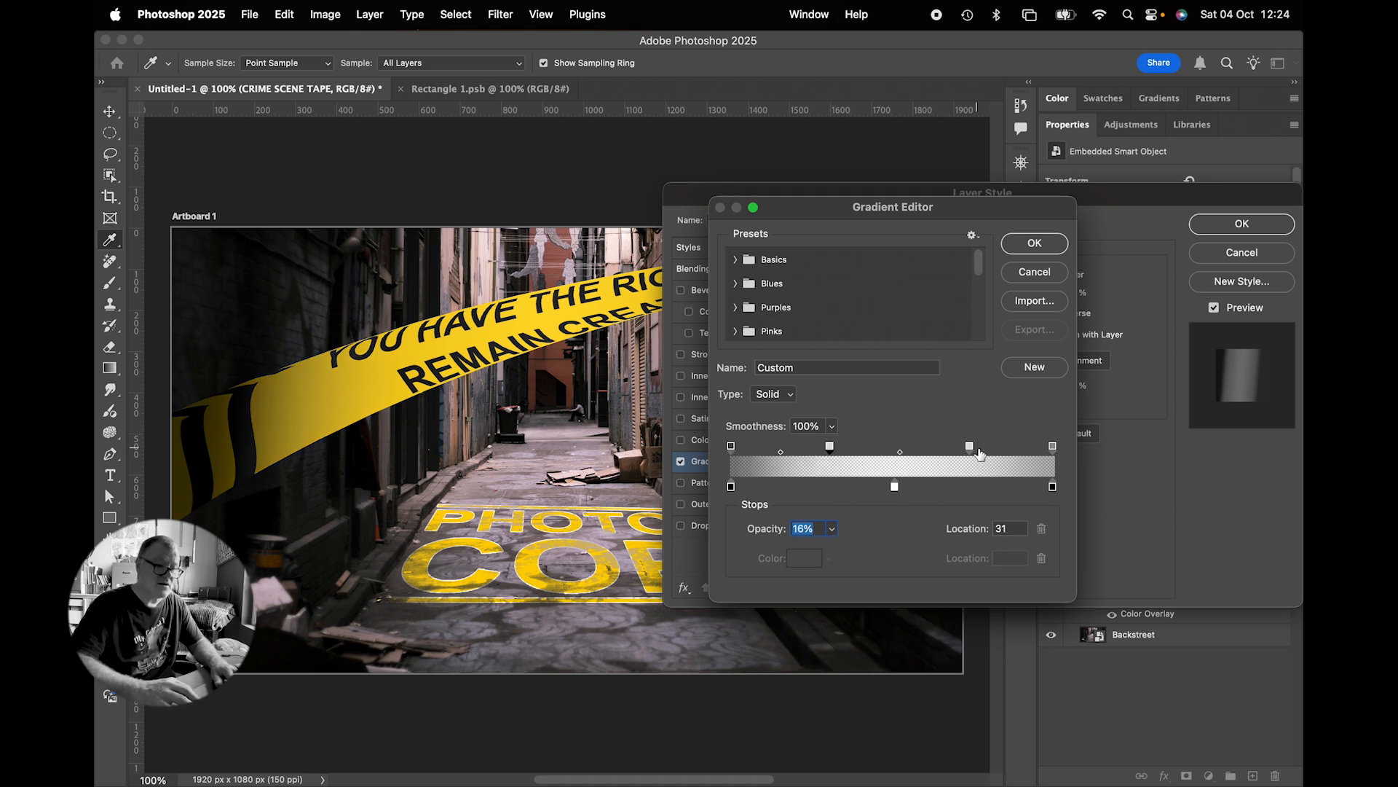
{"action": "left_click_drag", "start_coordinate": [969, 446], "coordinate": [949, 446]}
{"action": "left_click", "coordinate": [1052, 446]}
{"action": "mouse_move", "coordinate": [836, 533]}
{"action": "left_mouse_down"}
{"action": "mouse_move", "coordinate": [833, 562]}
{"action": "mouse_move", "coordinate": [843, 551]}
{"action": "left_mouse_up"}
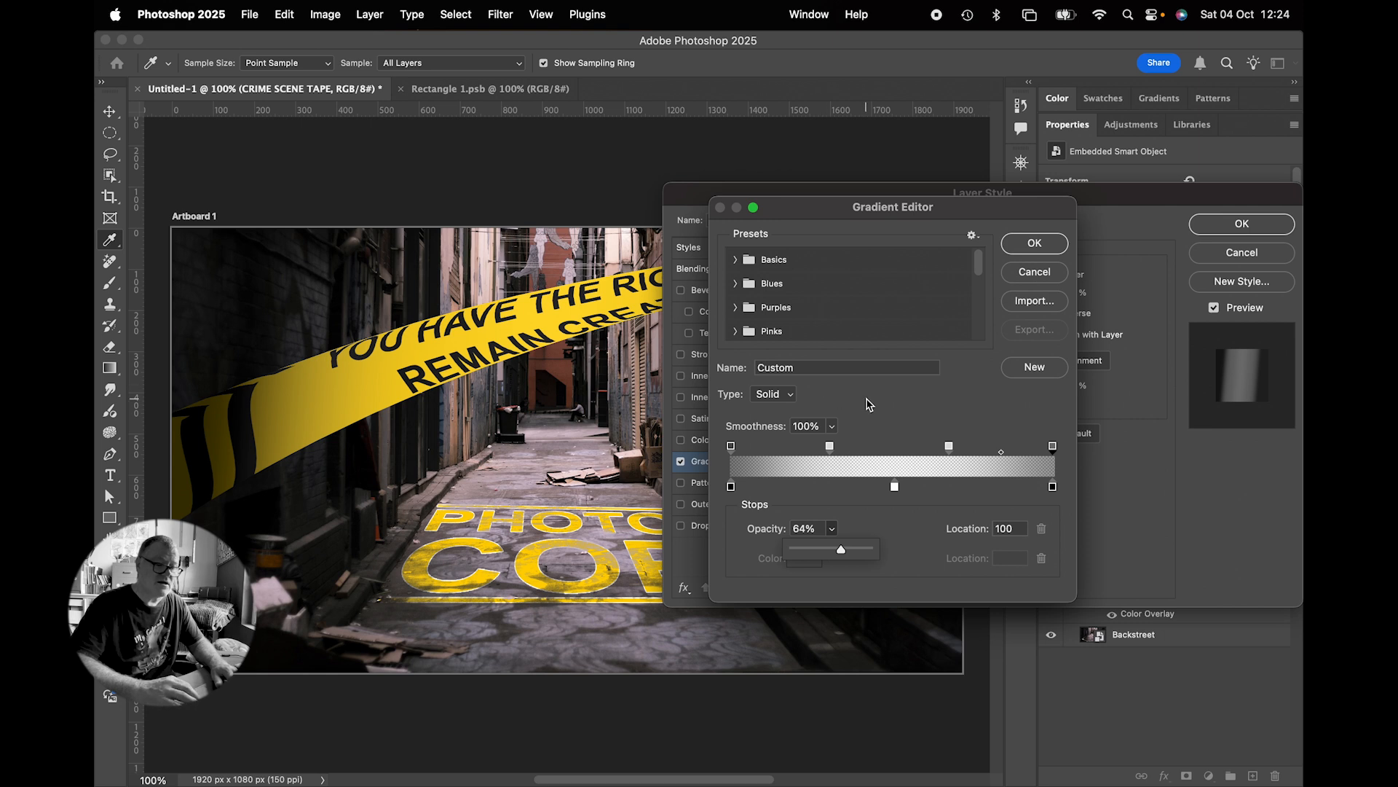
{"action": "left_click", "coordinate": [1032, 248]}
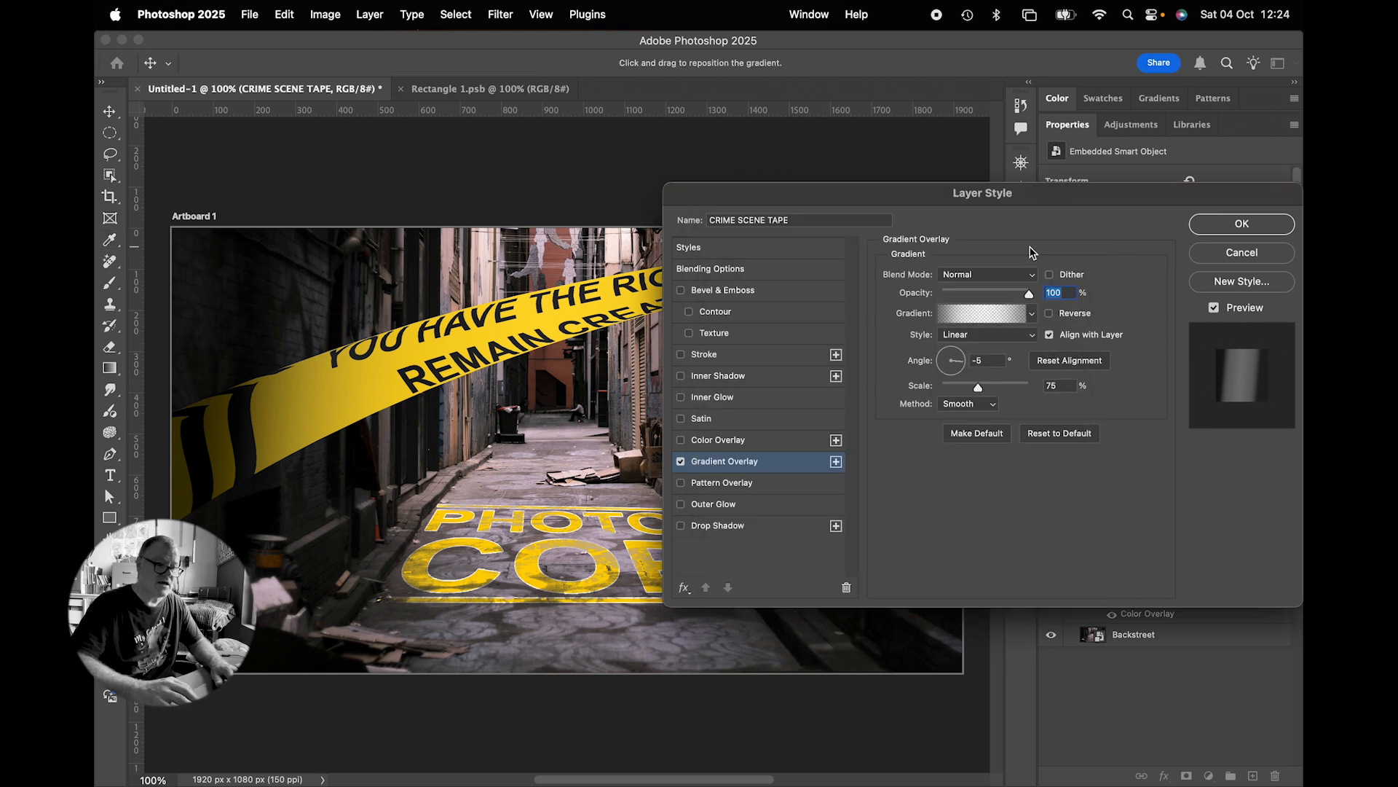
Enable Bevel & Emboss on the tape with a 124° angle, 210 px size and Normal shadow mode, toggling the effect to compare
{"action": "left_click_drag", "start_coordinate": [868, 199], "coordinate": [929, 326]}
{"action": "left_click", "coordinate": [732, 407]}
{"action": "left_click", "coordinate": [782, 408]}
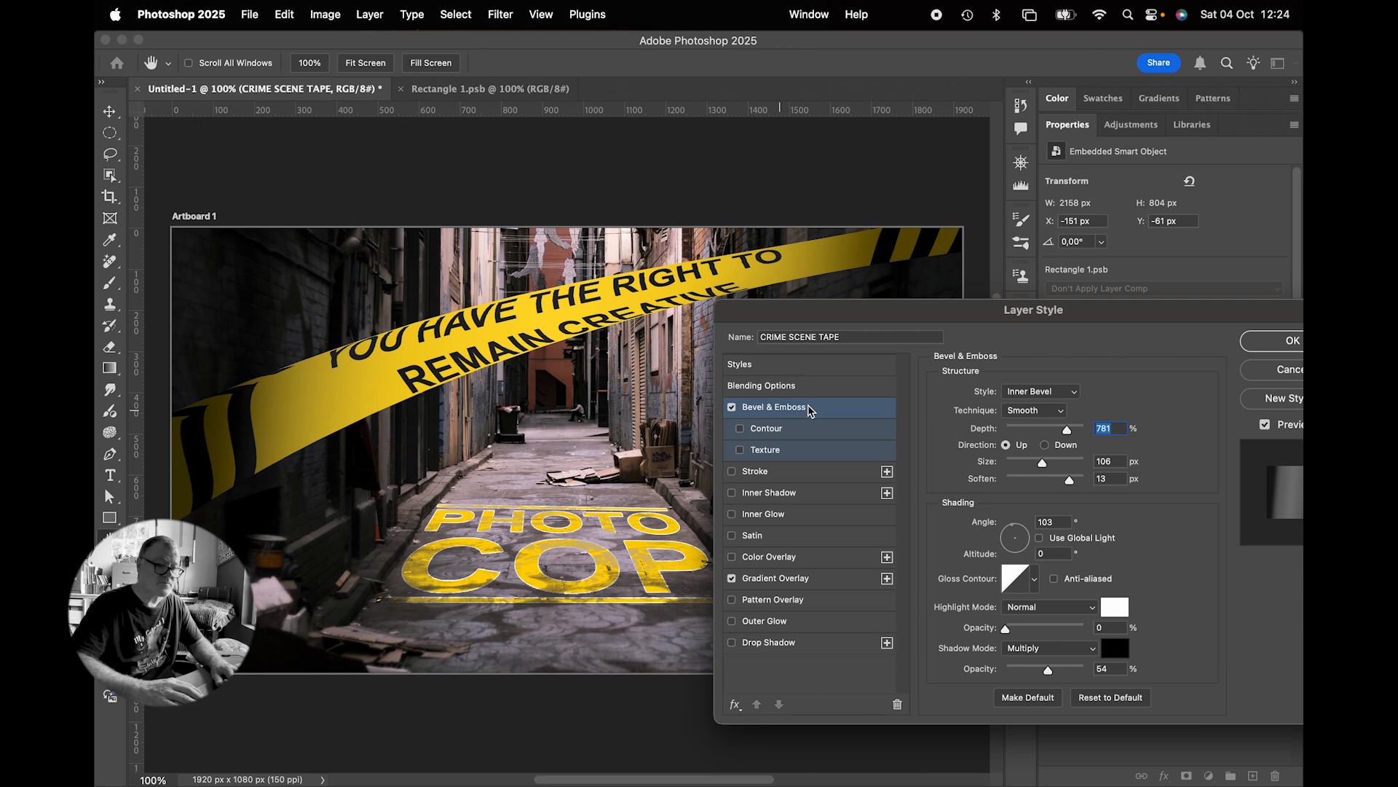
{"action": "left_click_drag", "start_coordinate": [1017, 535], "coordinate": [1062, 467]}
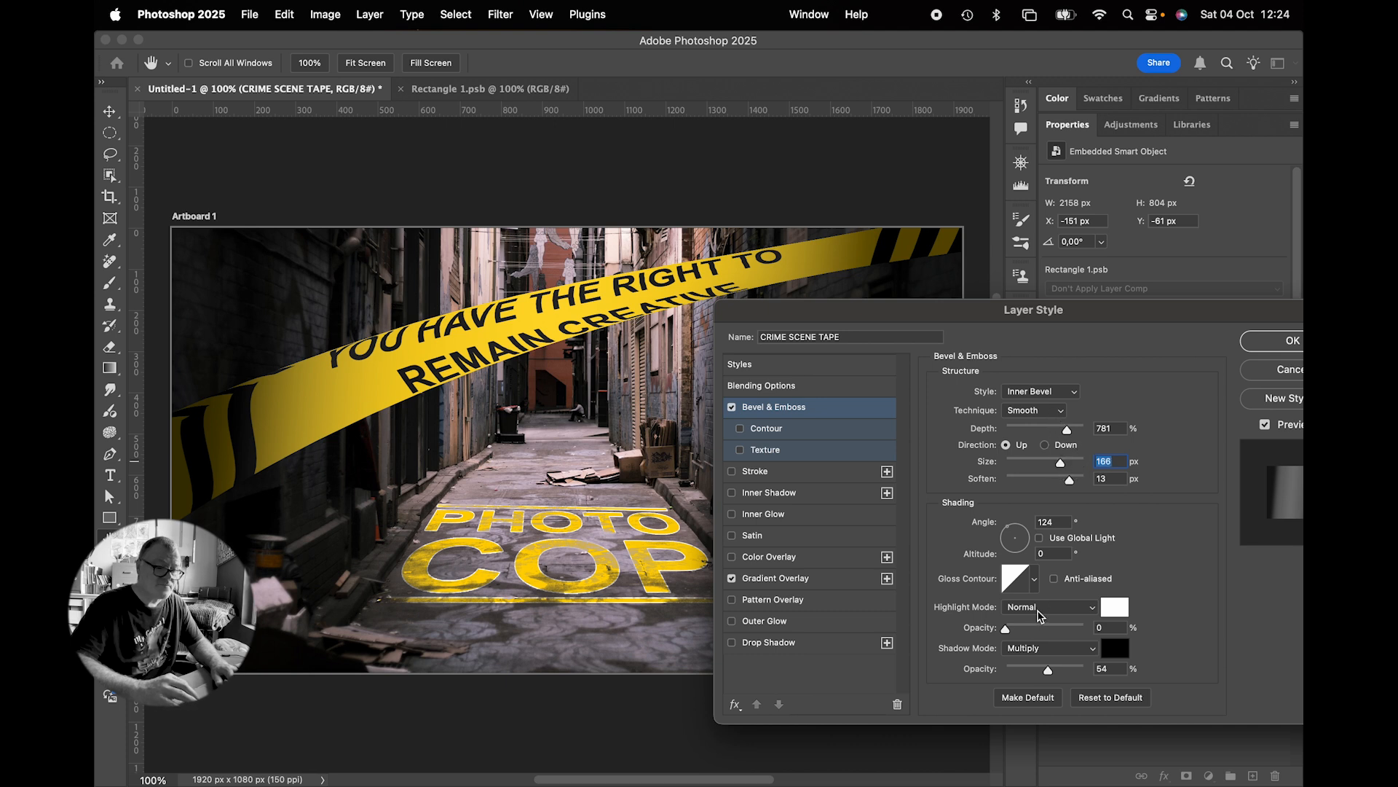
{"action": "left_click", "coordinate": [1037, 648]}
{"action": "left_click", "coordinate": [1037, 586]}
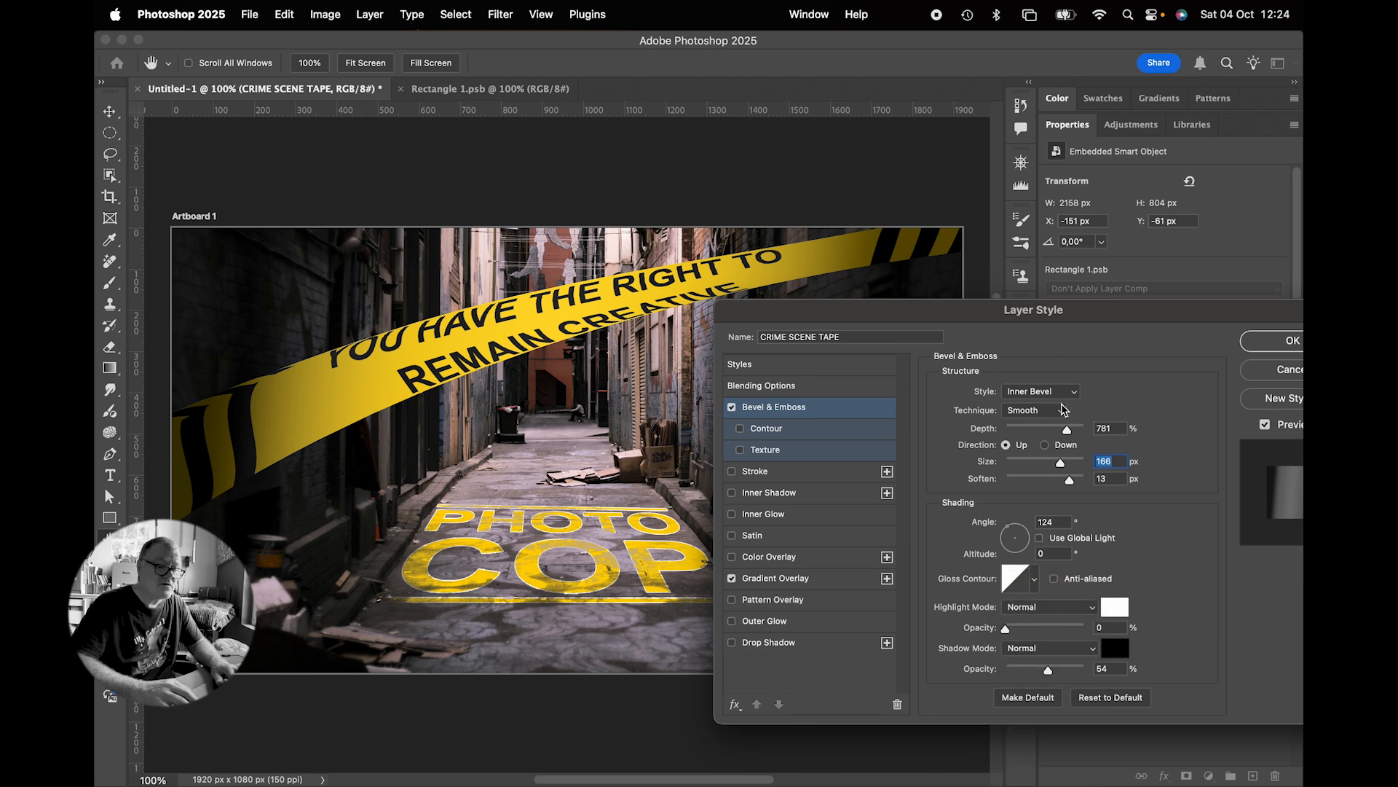
{"action": "left_click_drag", "start_coordinate": [1060, 464], "coordinate": [1073, 466]}
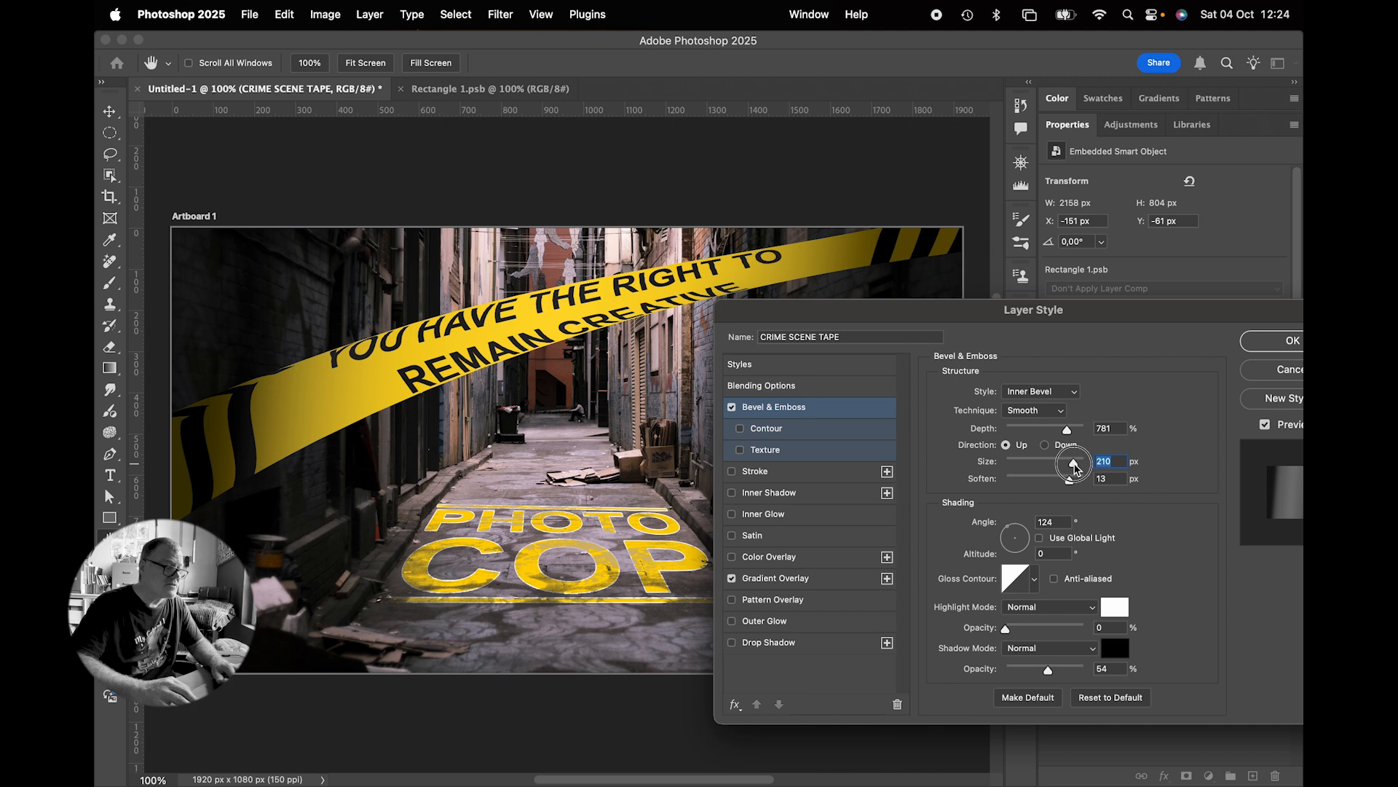
{"action": "left_click", "coordinate": [1062, 486]}
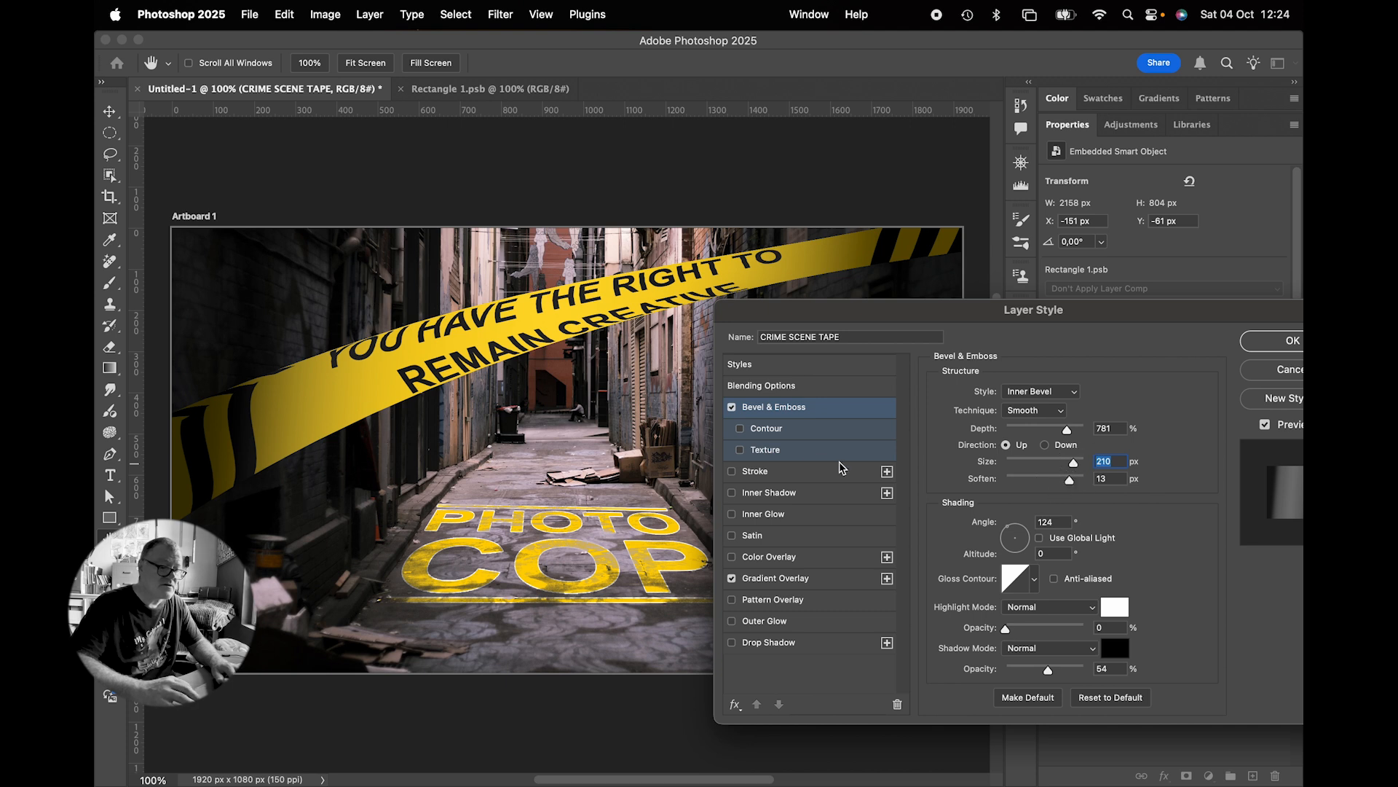
{"action": "left_click", "coordinate": [732, 407]}
{"action": "left_click", "coordinate": [732, 407]}
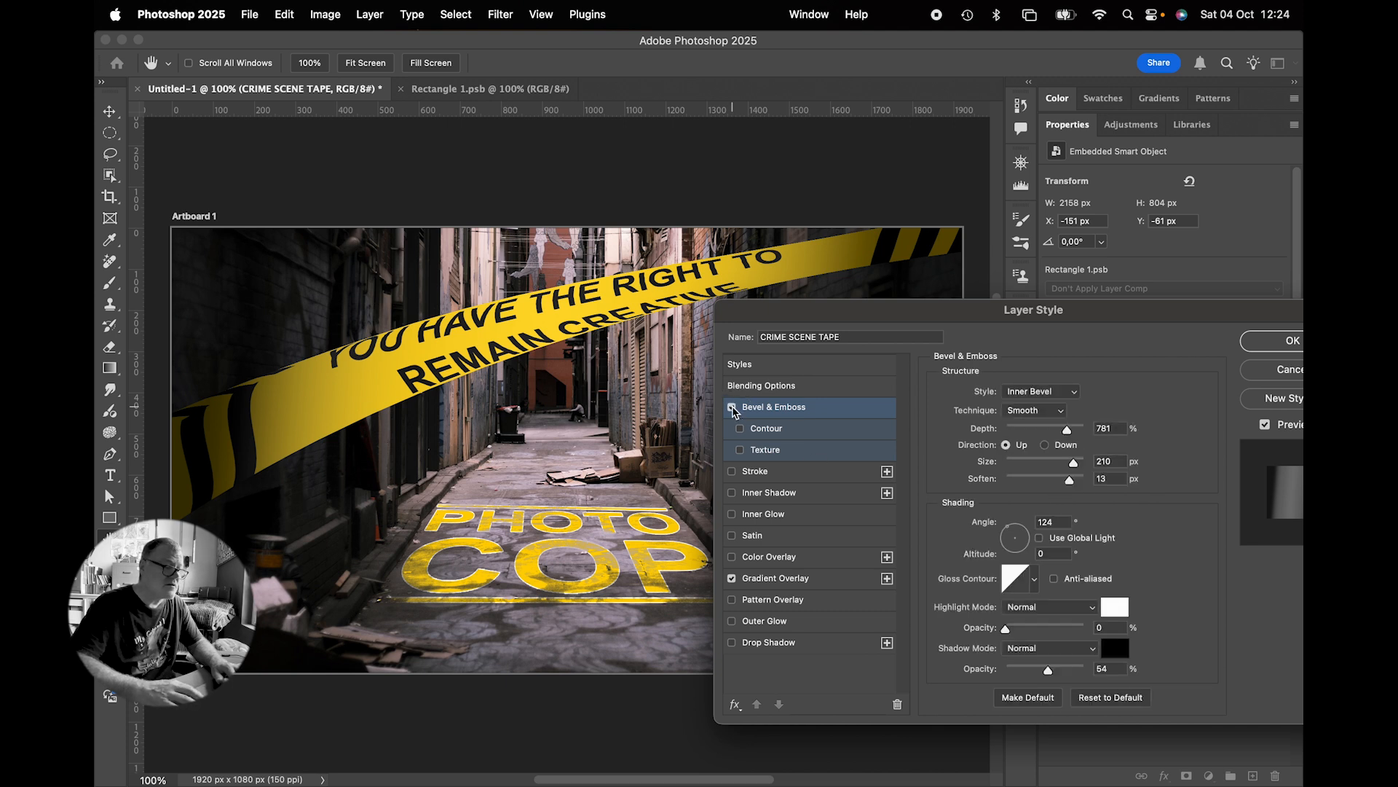
Set the bevel's highlight and shadow opacity to 100%, size to 6 px and depth to 209%, then apply the style and deselect the layers
{"action": "left_click_drag", "start_coordinate": [1006, 628], "coordinate": [1113, 619]}
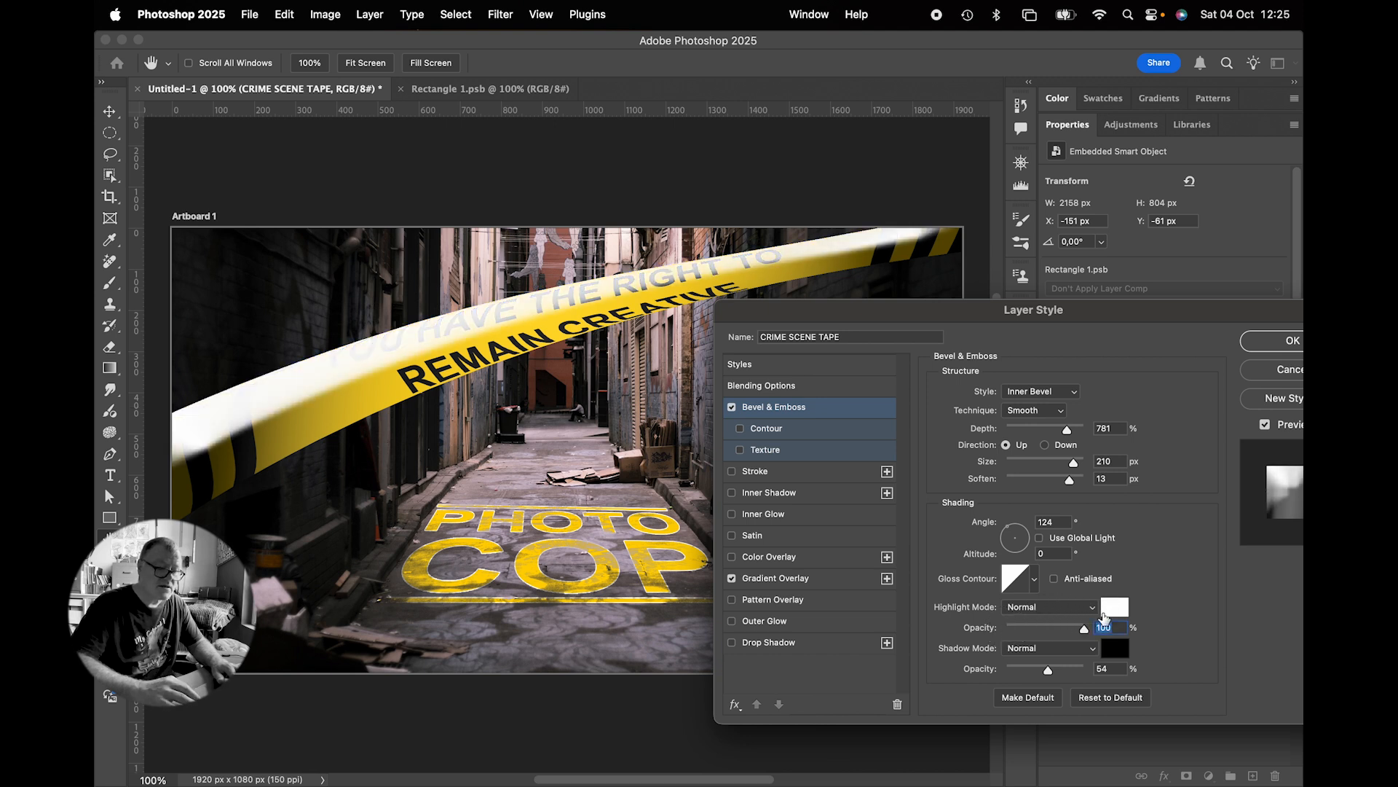
{"action": "left_click_drag", "start_coordinate": [1049, 669], "coordinate": [1134, 674]}
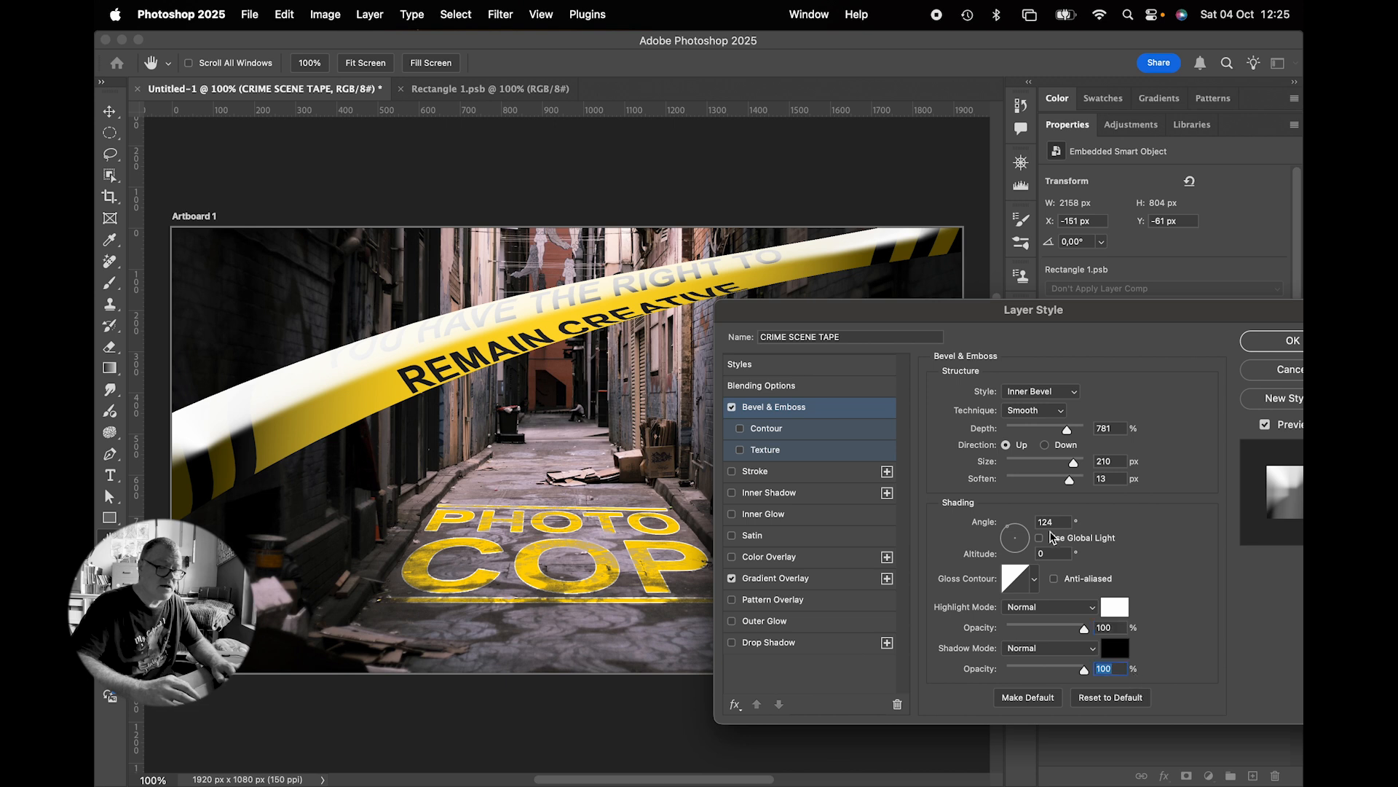
{"action": "left_click_drag", "start_coordinate": [1074, 463], "coordinate": [1012, 466]}
{"action": "left_click_drag", "start_coordinate": [1067, 430], "coordinate": [1023, 431]}
{"action": "left_click_drag", "start_coordinate": [1168, 319], "coordinate": [1015, 321]}
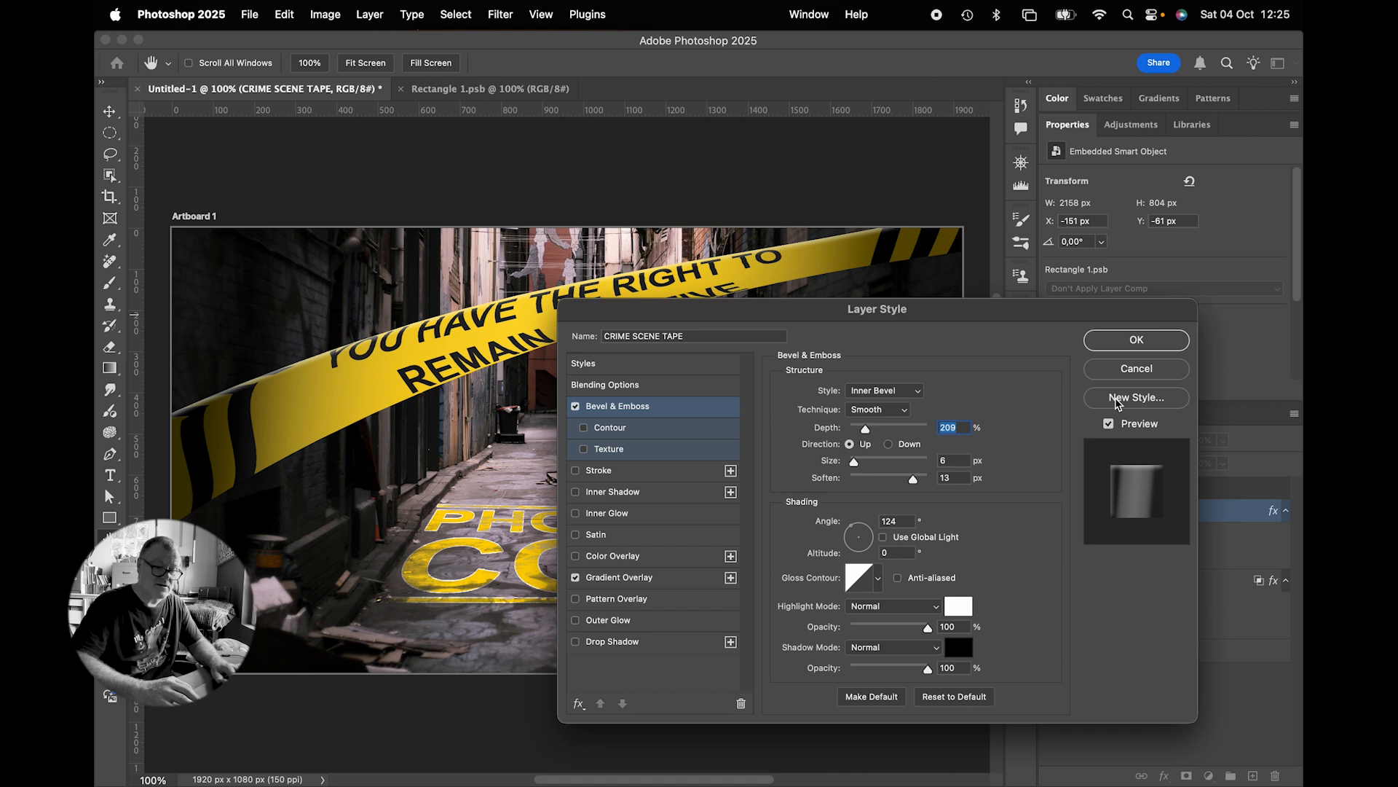
{"action": "left_click", "coordinate": [1133, 344]}
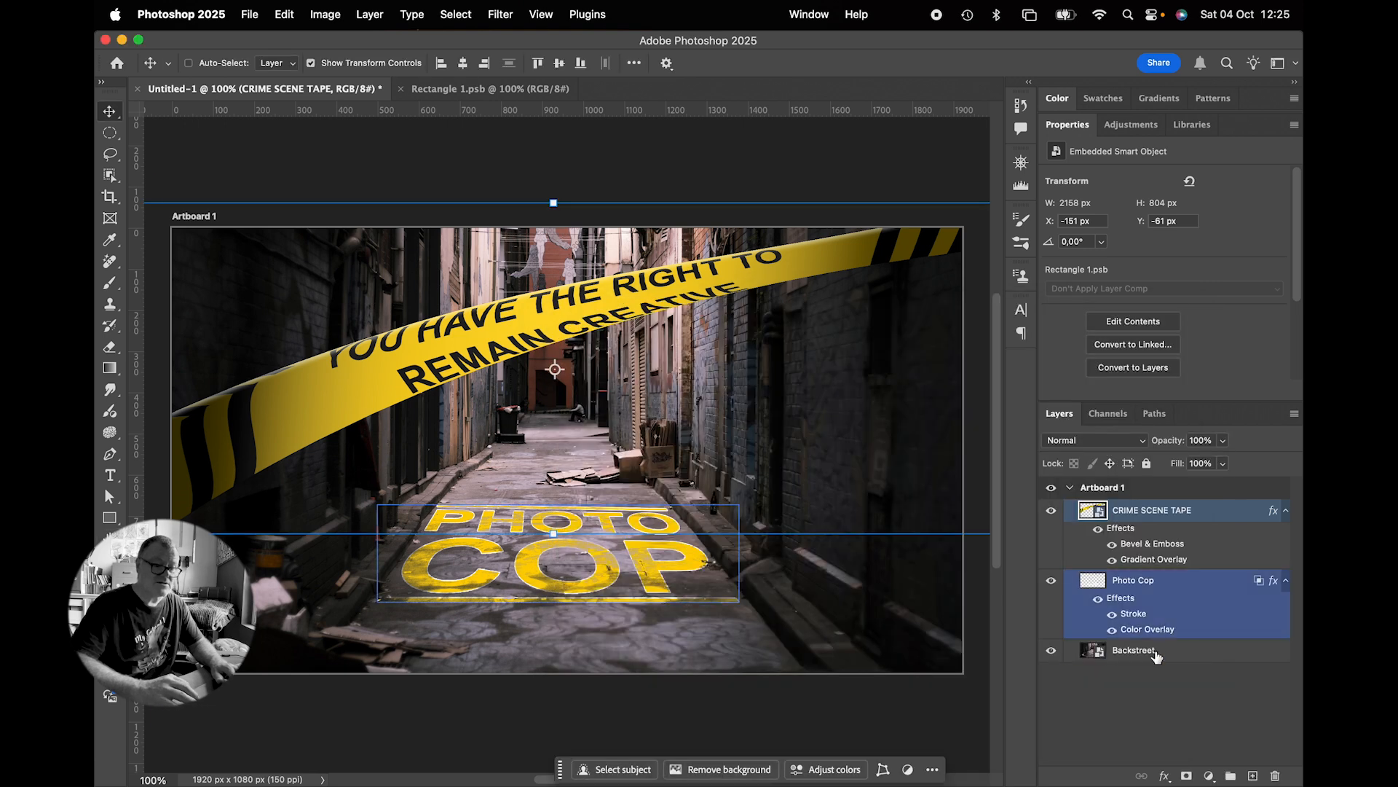
{"action": "left_click", "coordinate": [1141, 528]}
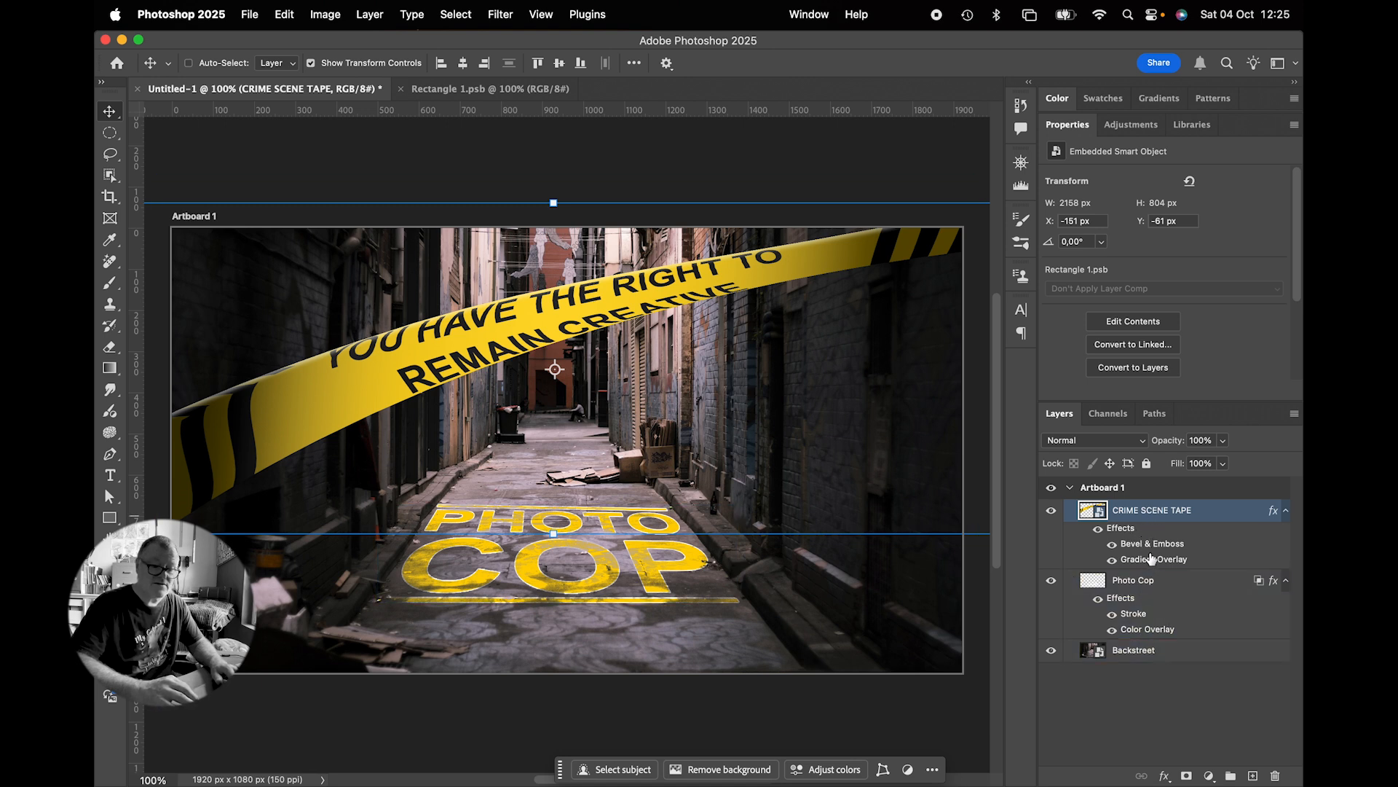
{"action": "left_click", "coordinate": [1128, 721]}
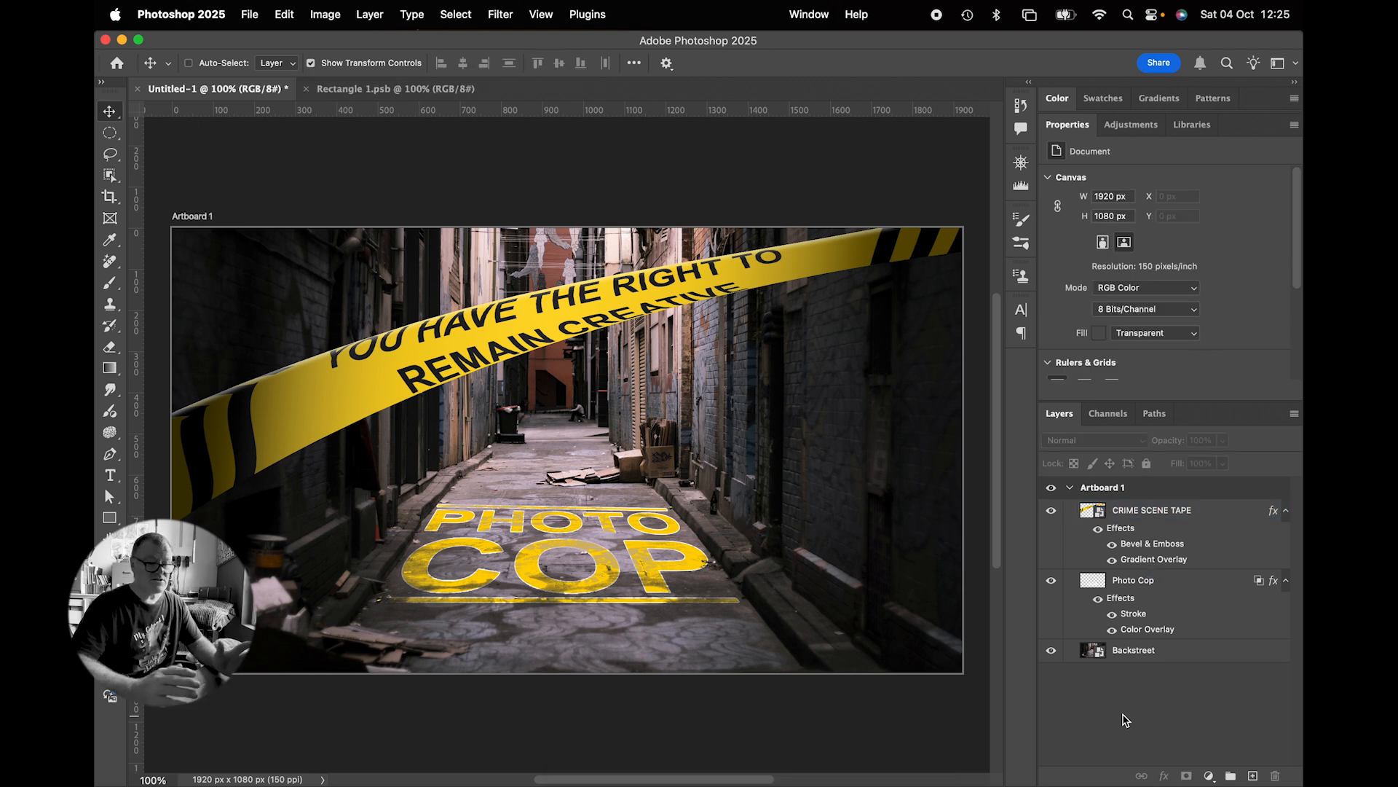